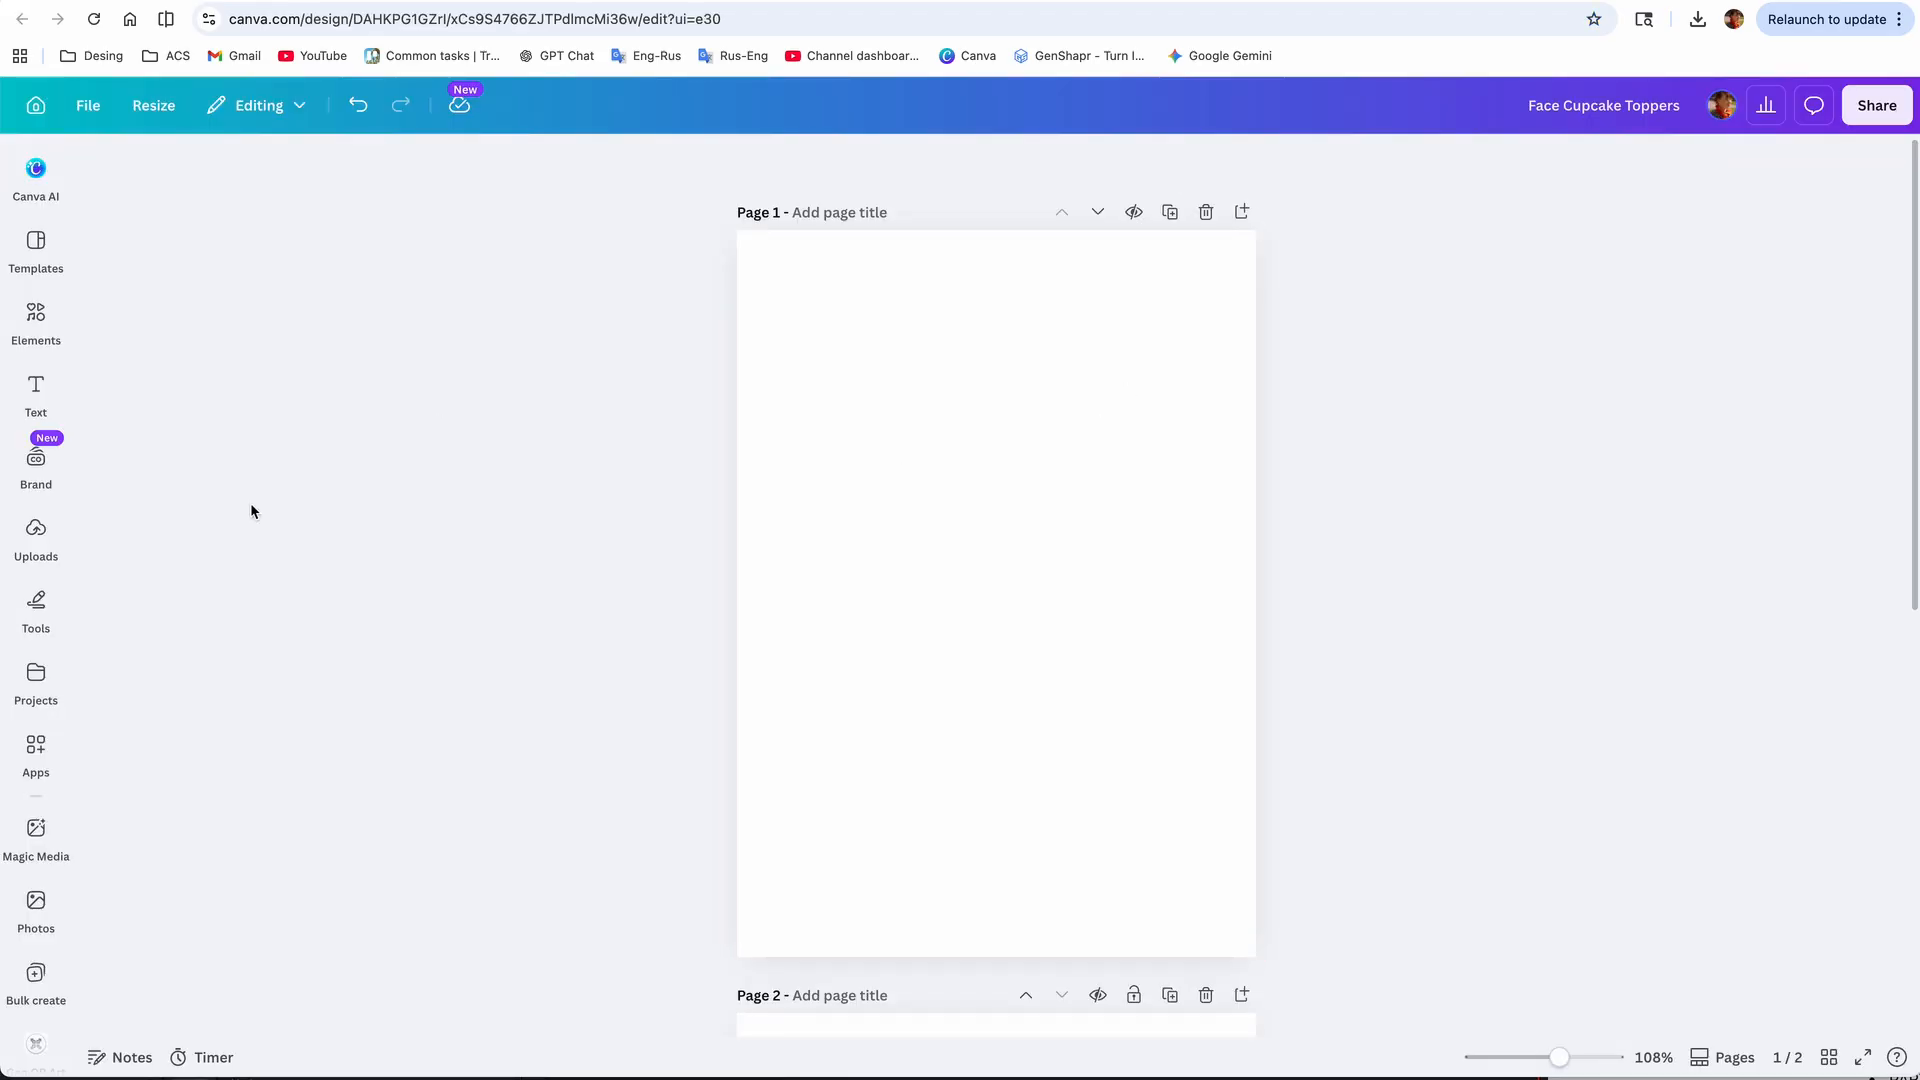
Step: Insert the uploaded photo of the two boys on page 1 and crop it to the taller boy's upper body
left_click(36, 539)
left_click(138, 430)
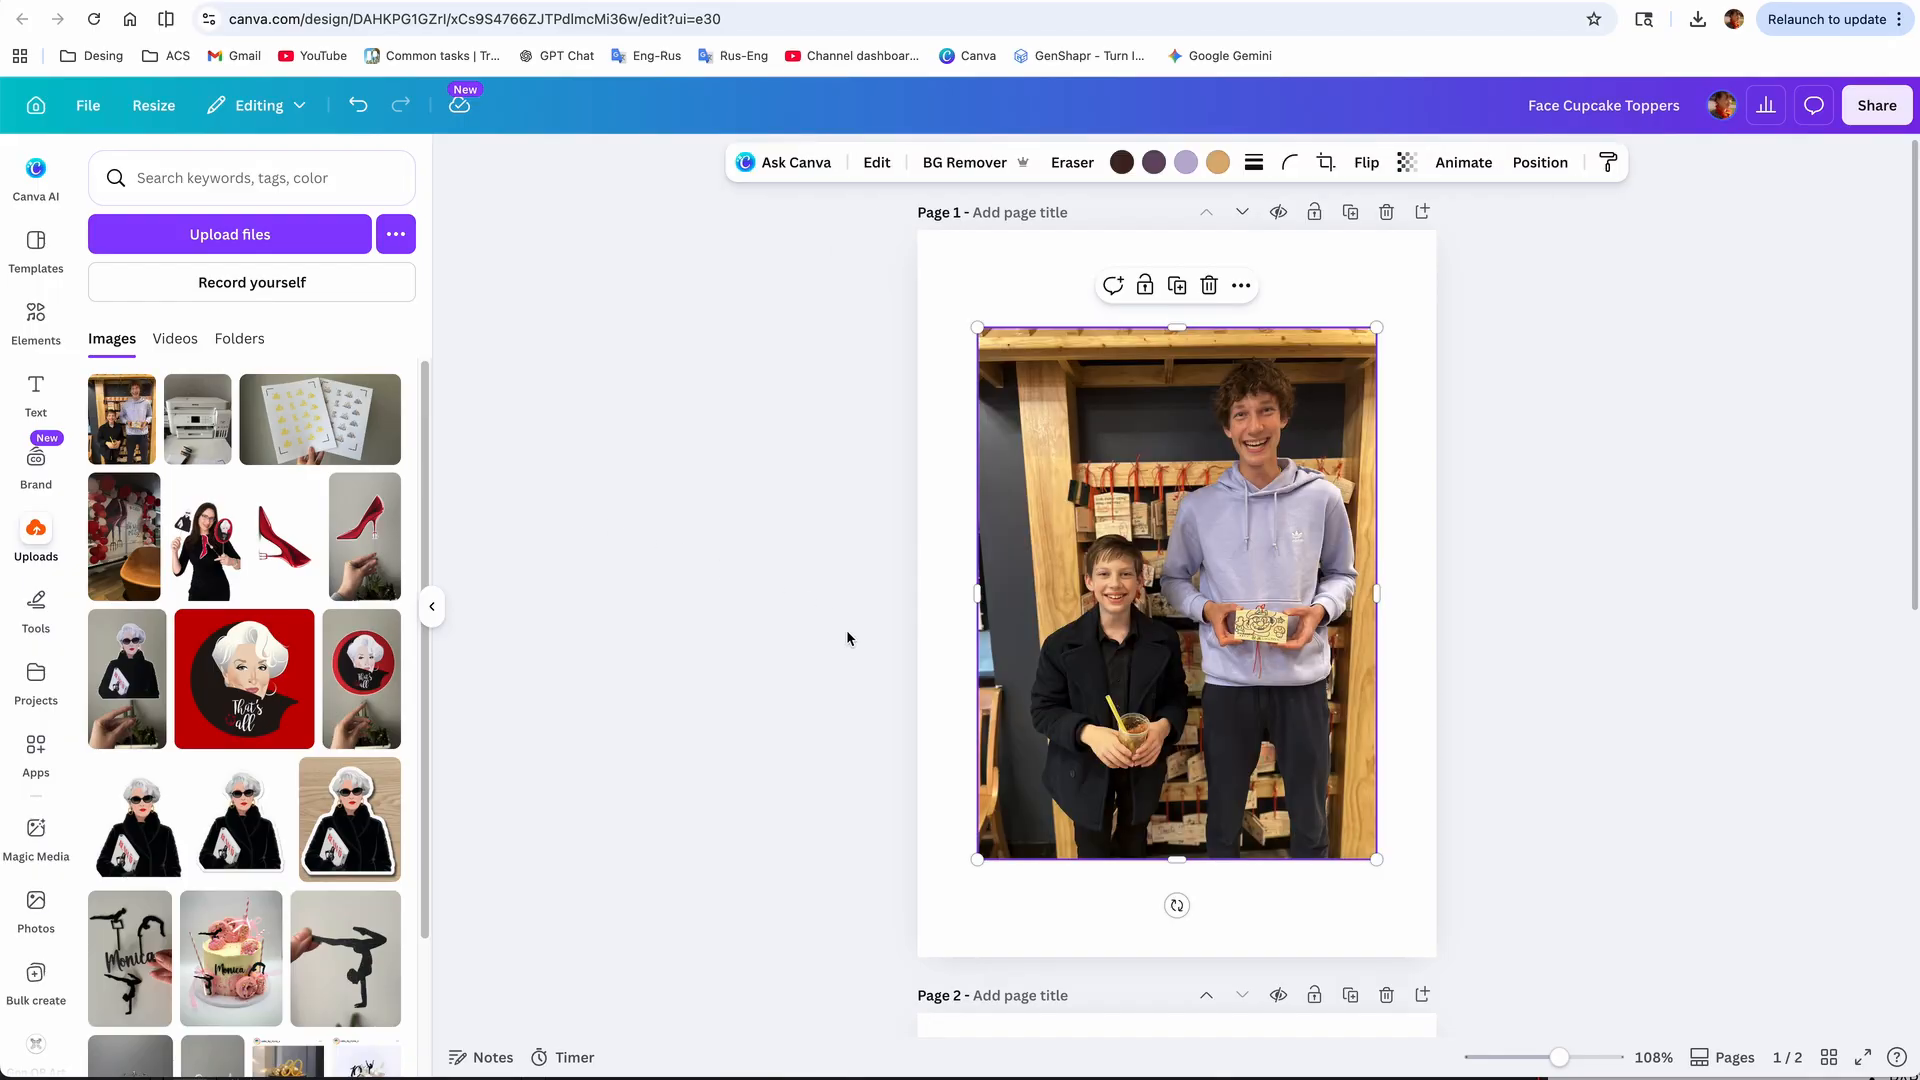
left_click_drag(975, 593, 1170, 638)
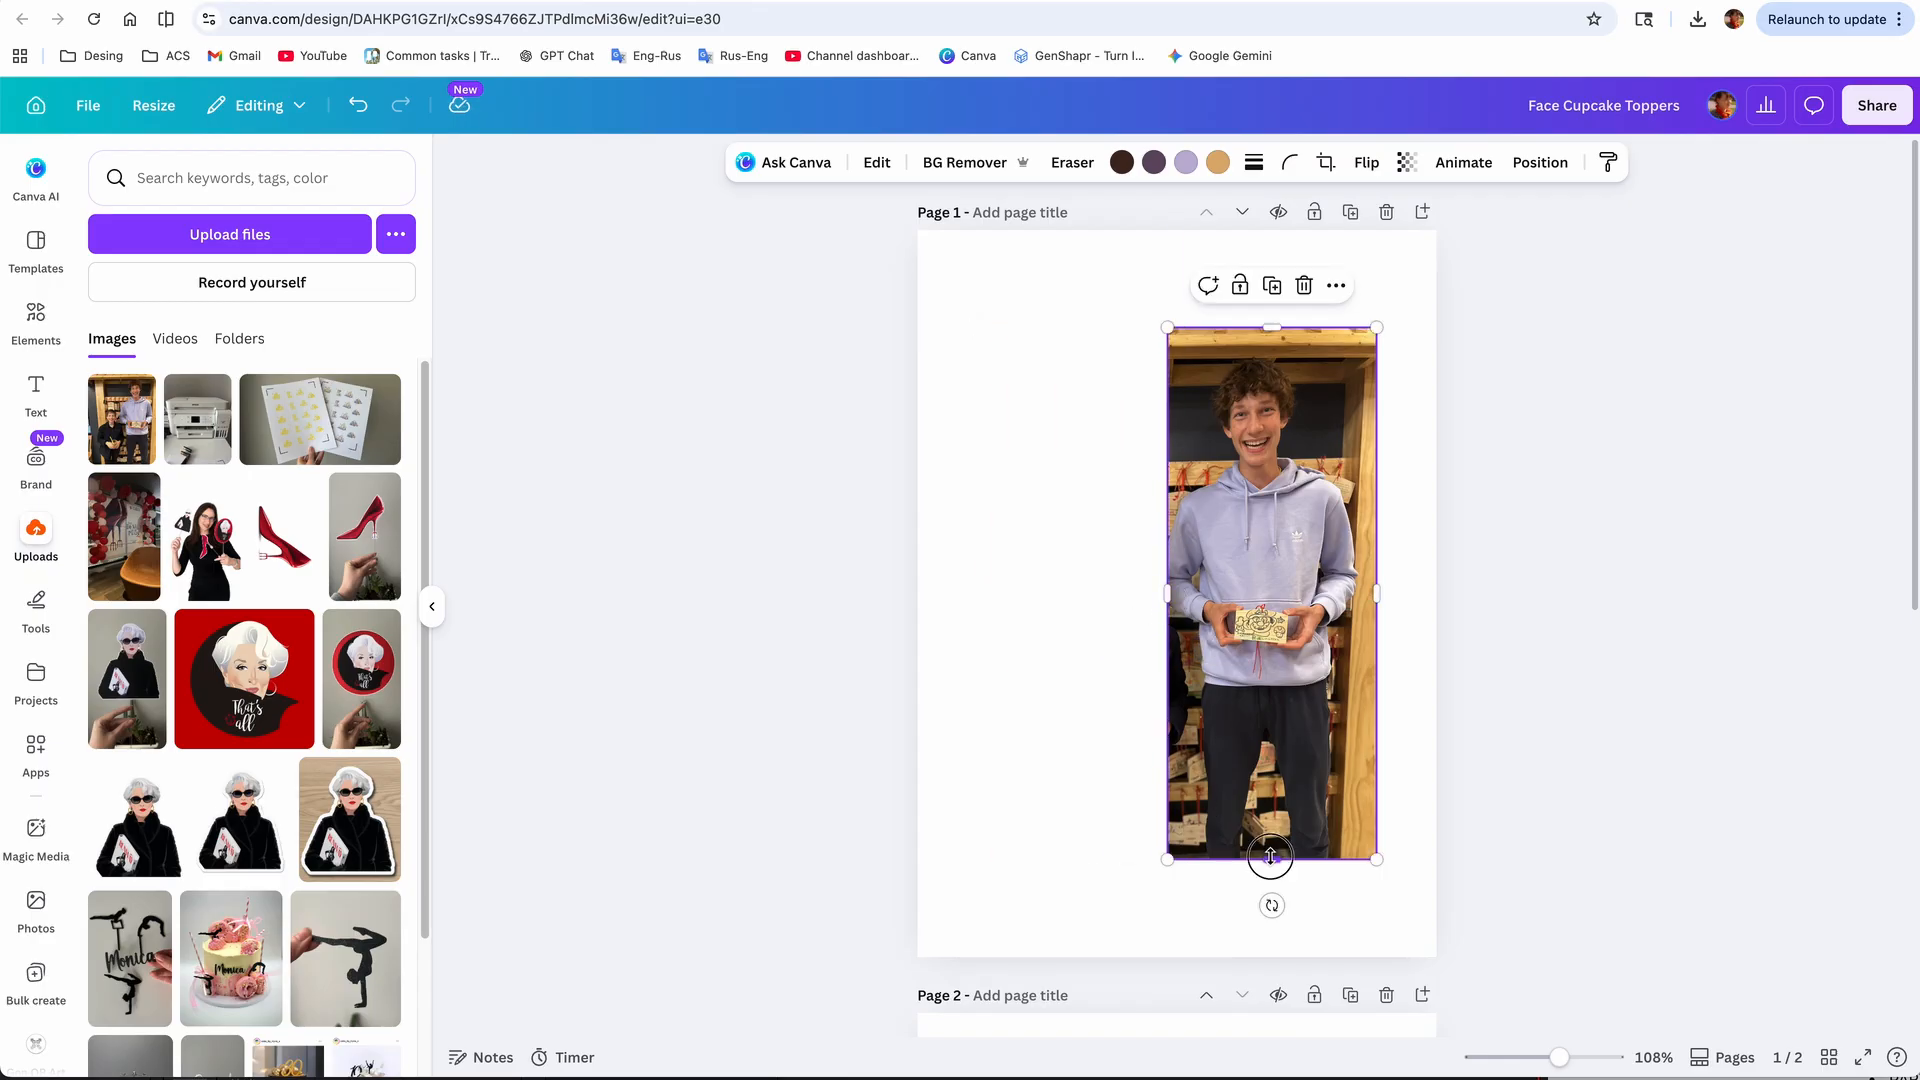
left_click_drag(1270, 856, 1276, 649)
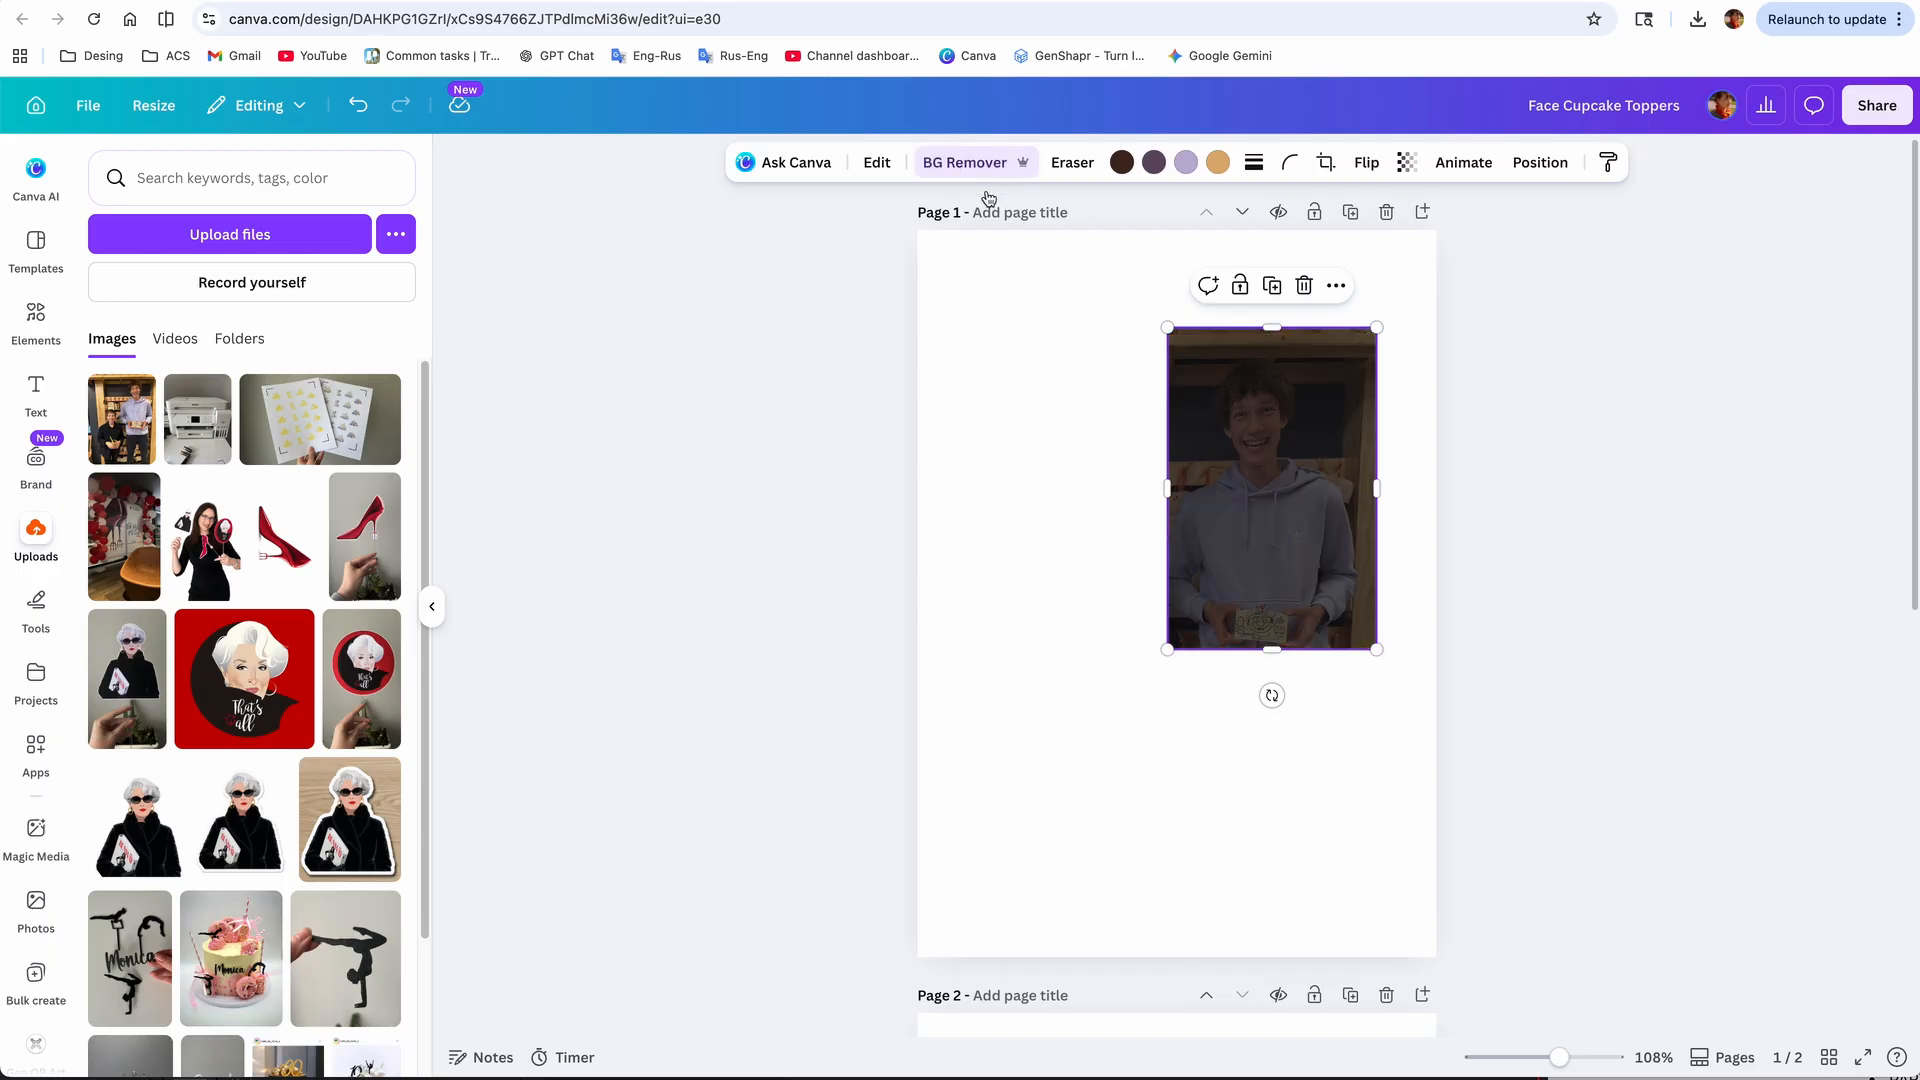
Step: Isolate the taller boy's head by removing the photo's background and cropping the image tightly around it
left_click_drag(1254, 545, 1178, 583)
left_click_drag(1182, 686, 1175, 515)
left_click_drag(1300, 440, 1230, 440)
left_click_drag(1092, 445, 1131, 445)
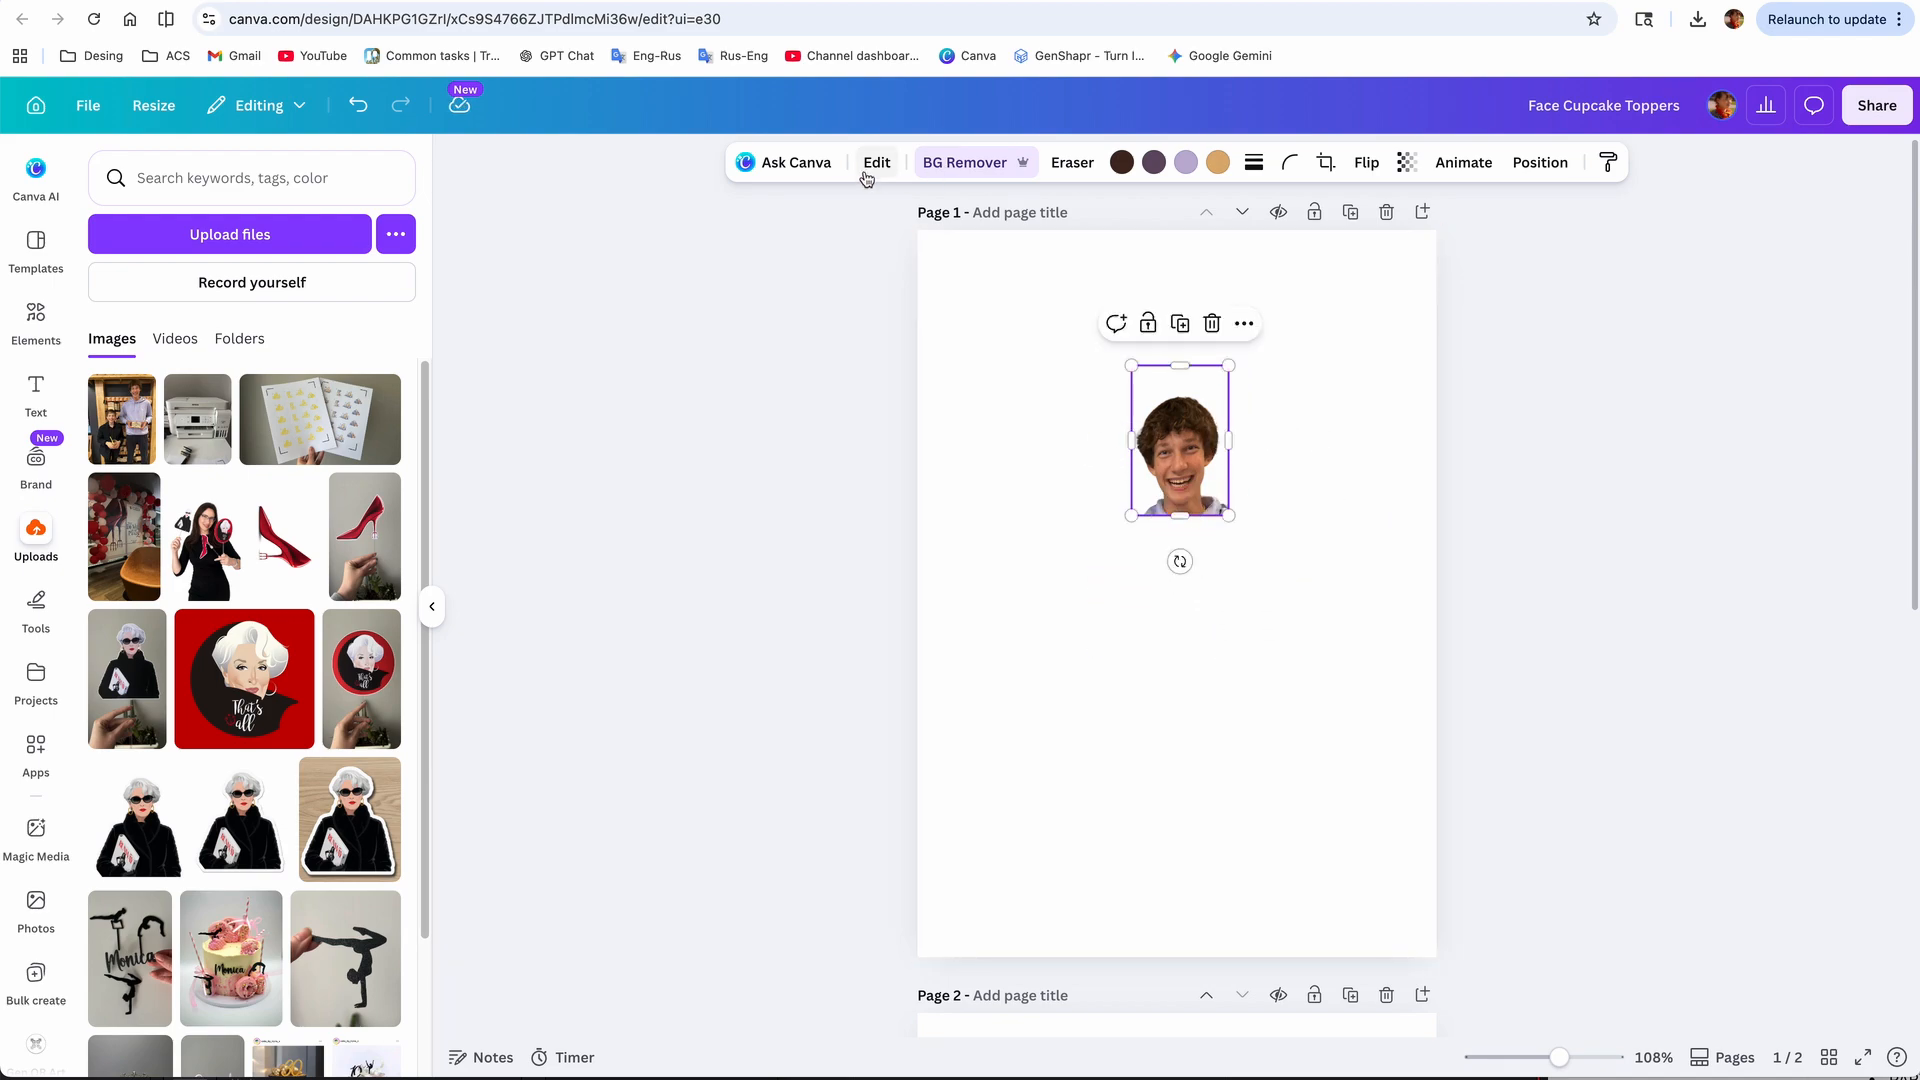
Step: Erase the leftover neck below the chin with the Pixel Eraser and restore the edges of the hair
left_click(1010, 161)
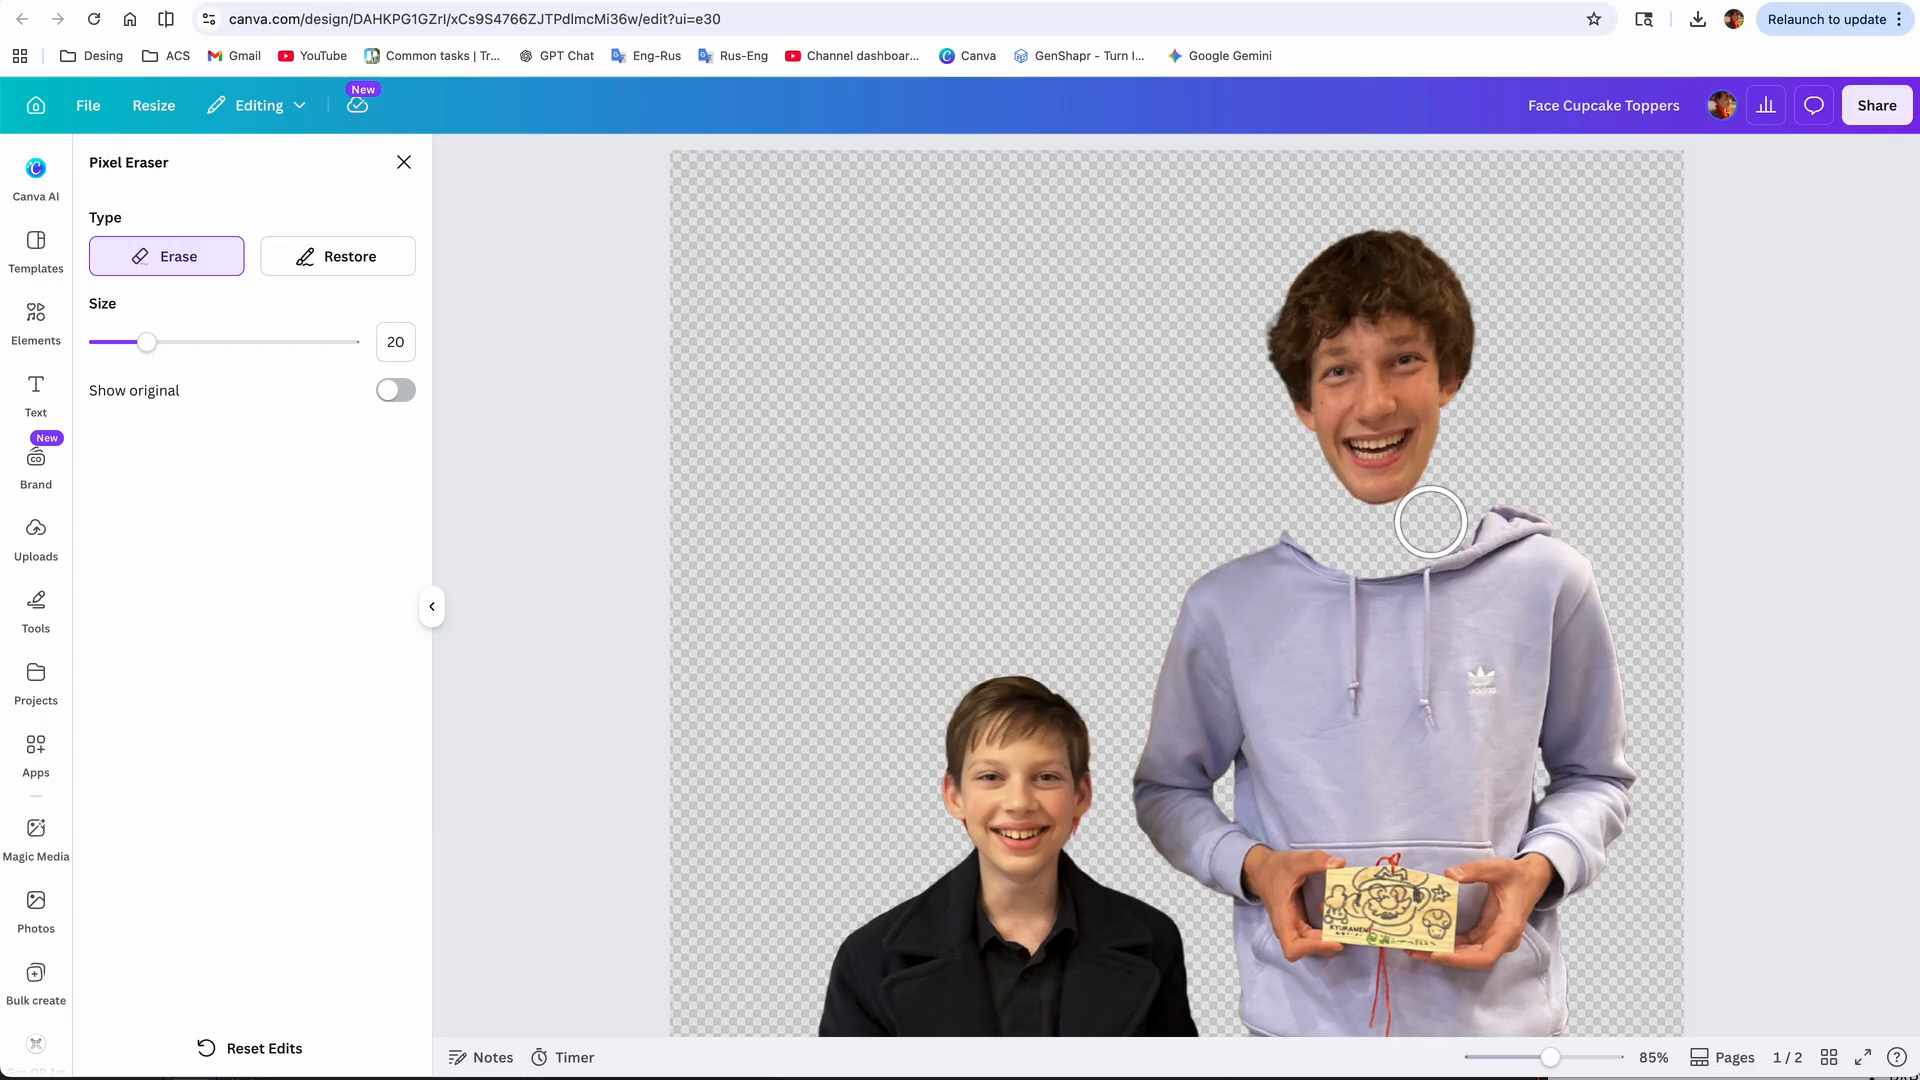
mouse_move(1392, 540)
left_mouse_down()
mouse_move(1344, 532)
mouse_move(1441, 514)
left_mouse_up()
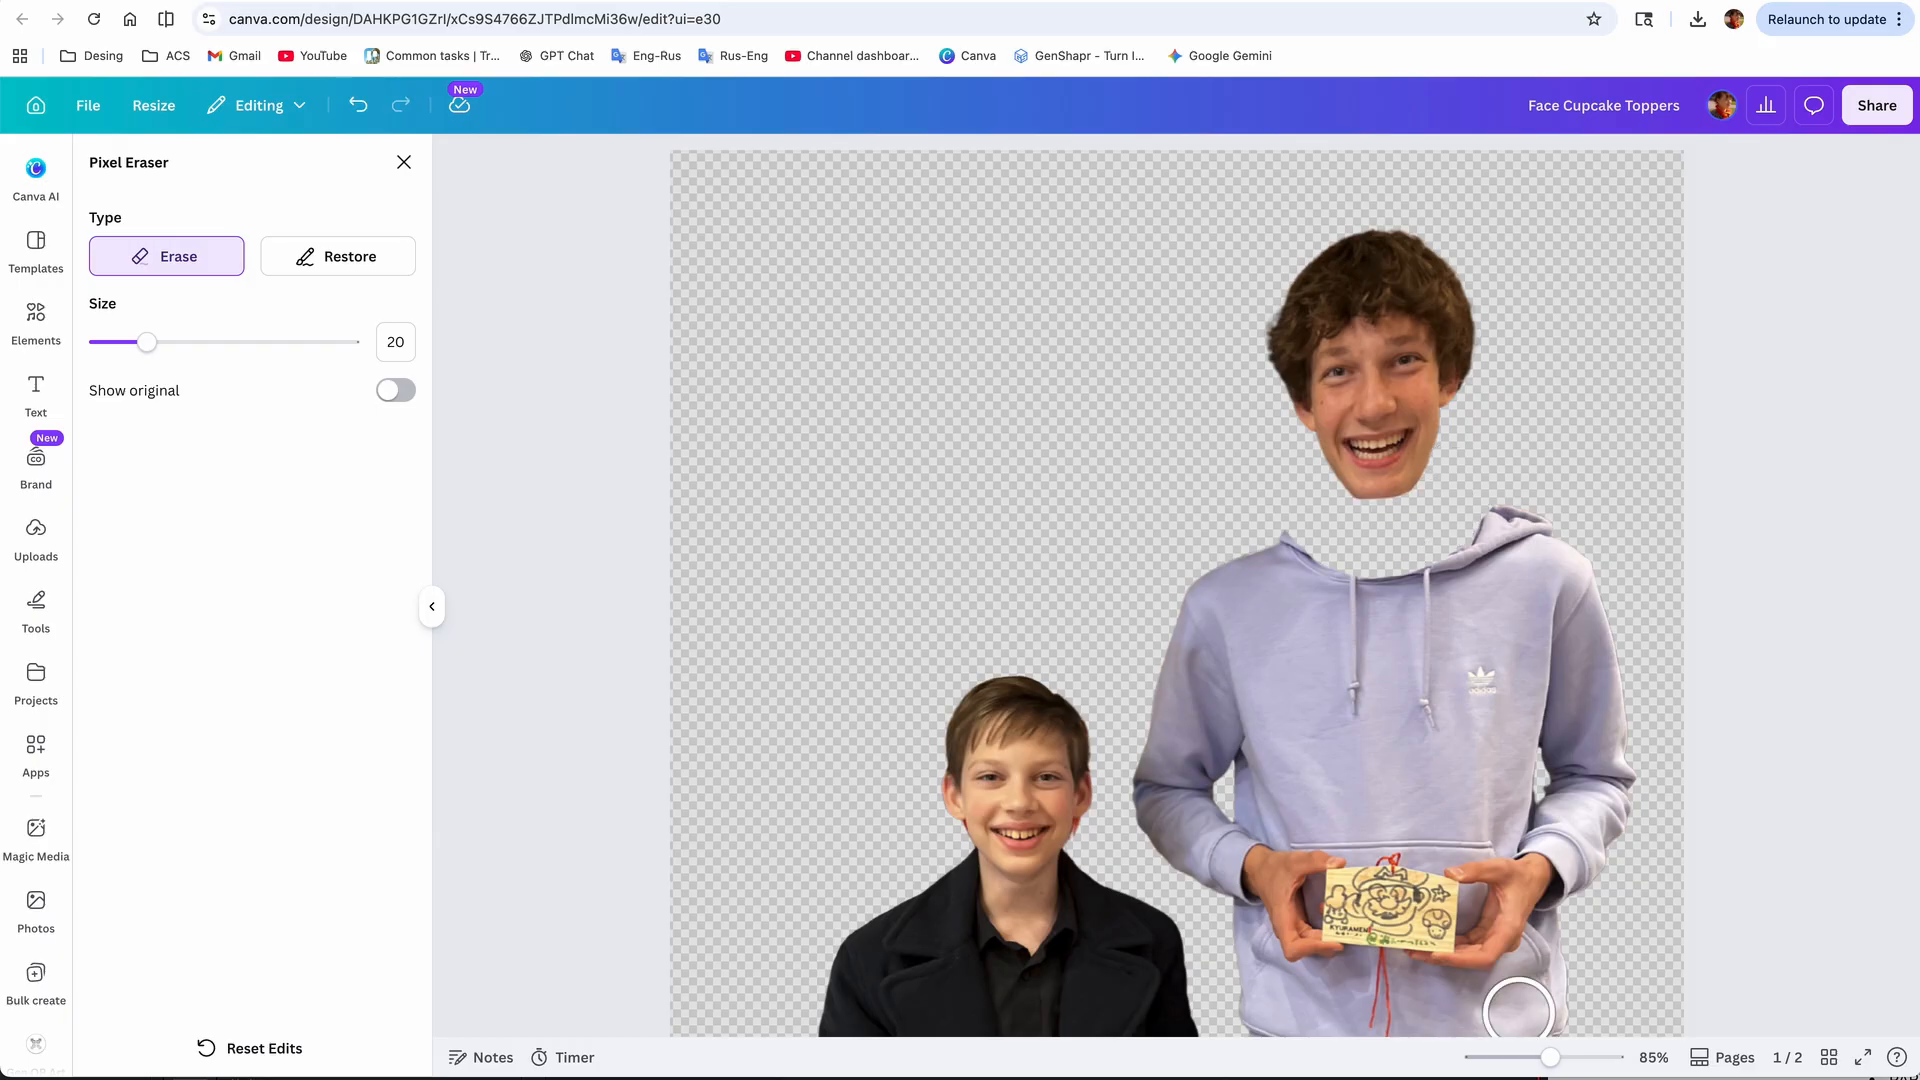
left_click_drag(1550, 1059, 1564, 1062)
scroll(1543, 849, "up", 3)
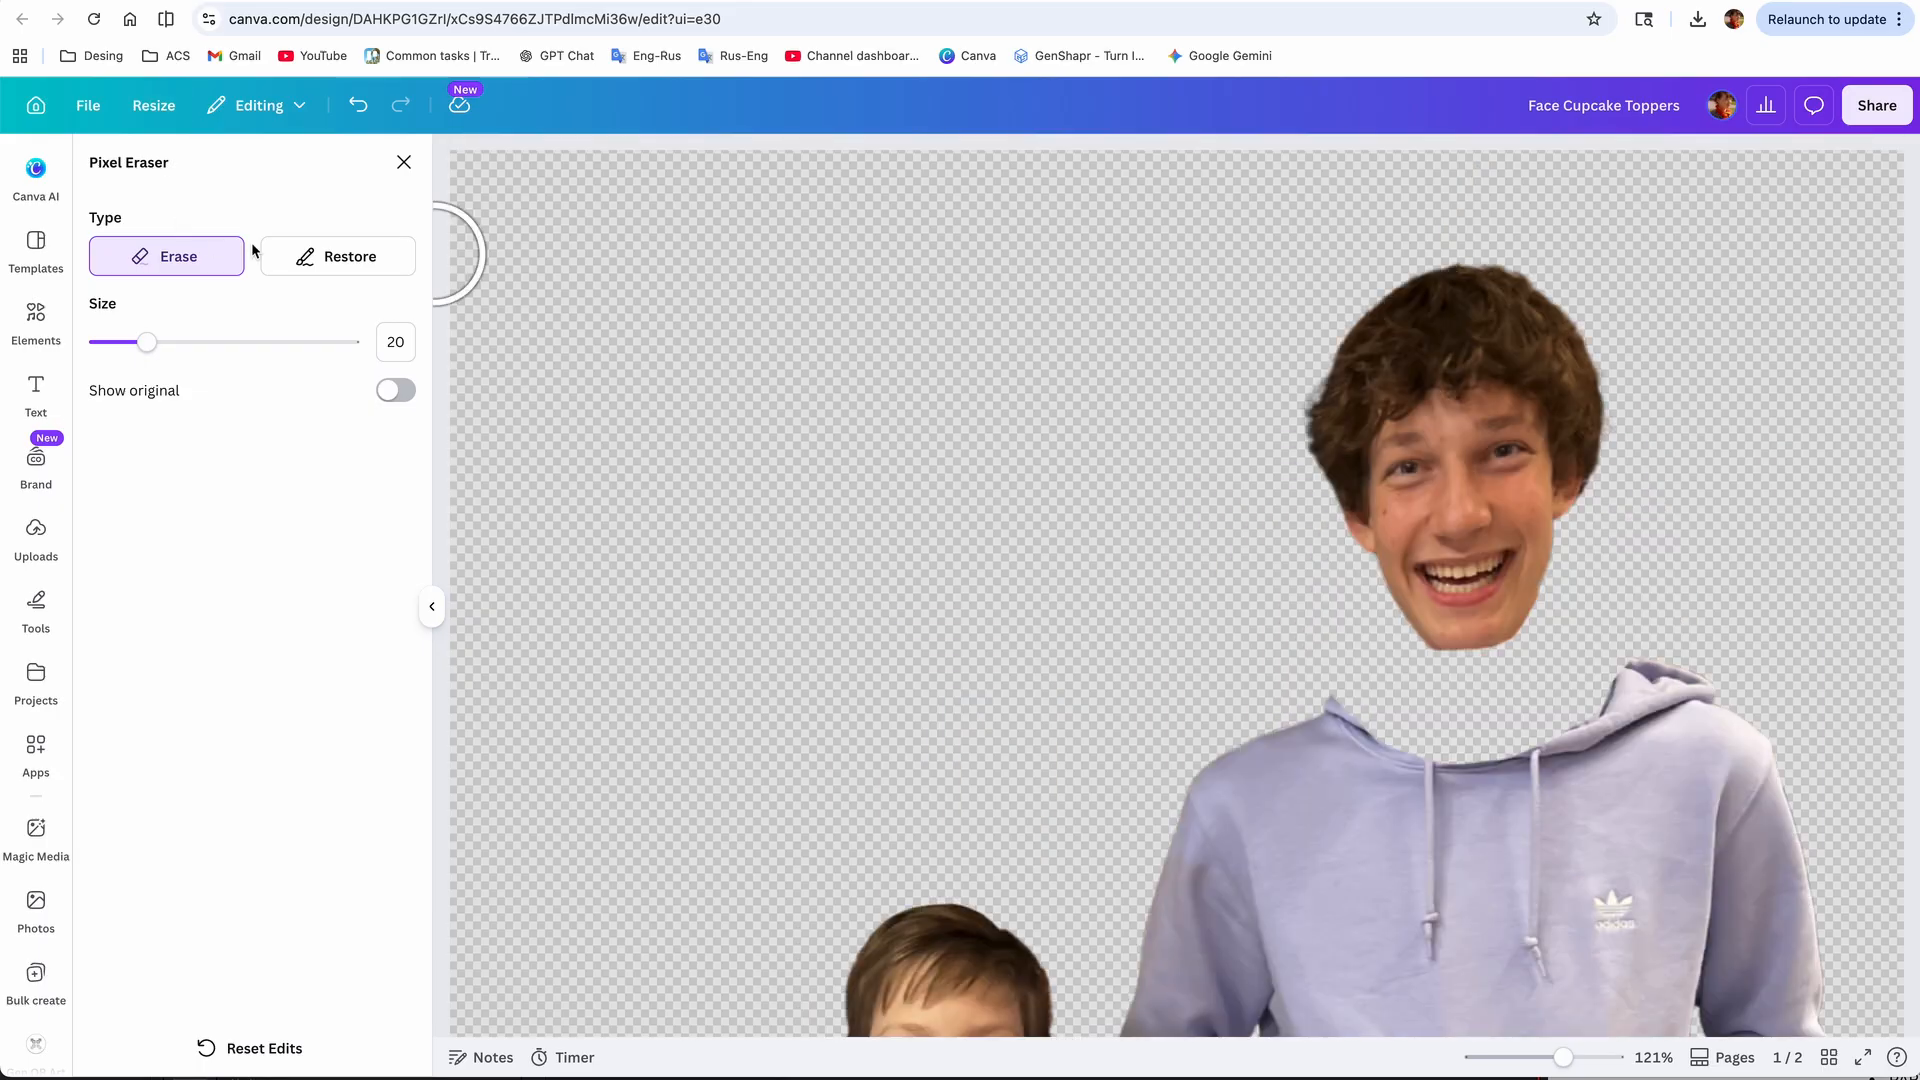
left_click(300, 256)
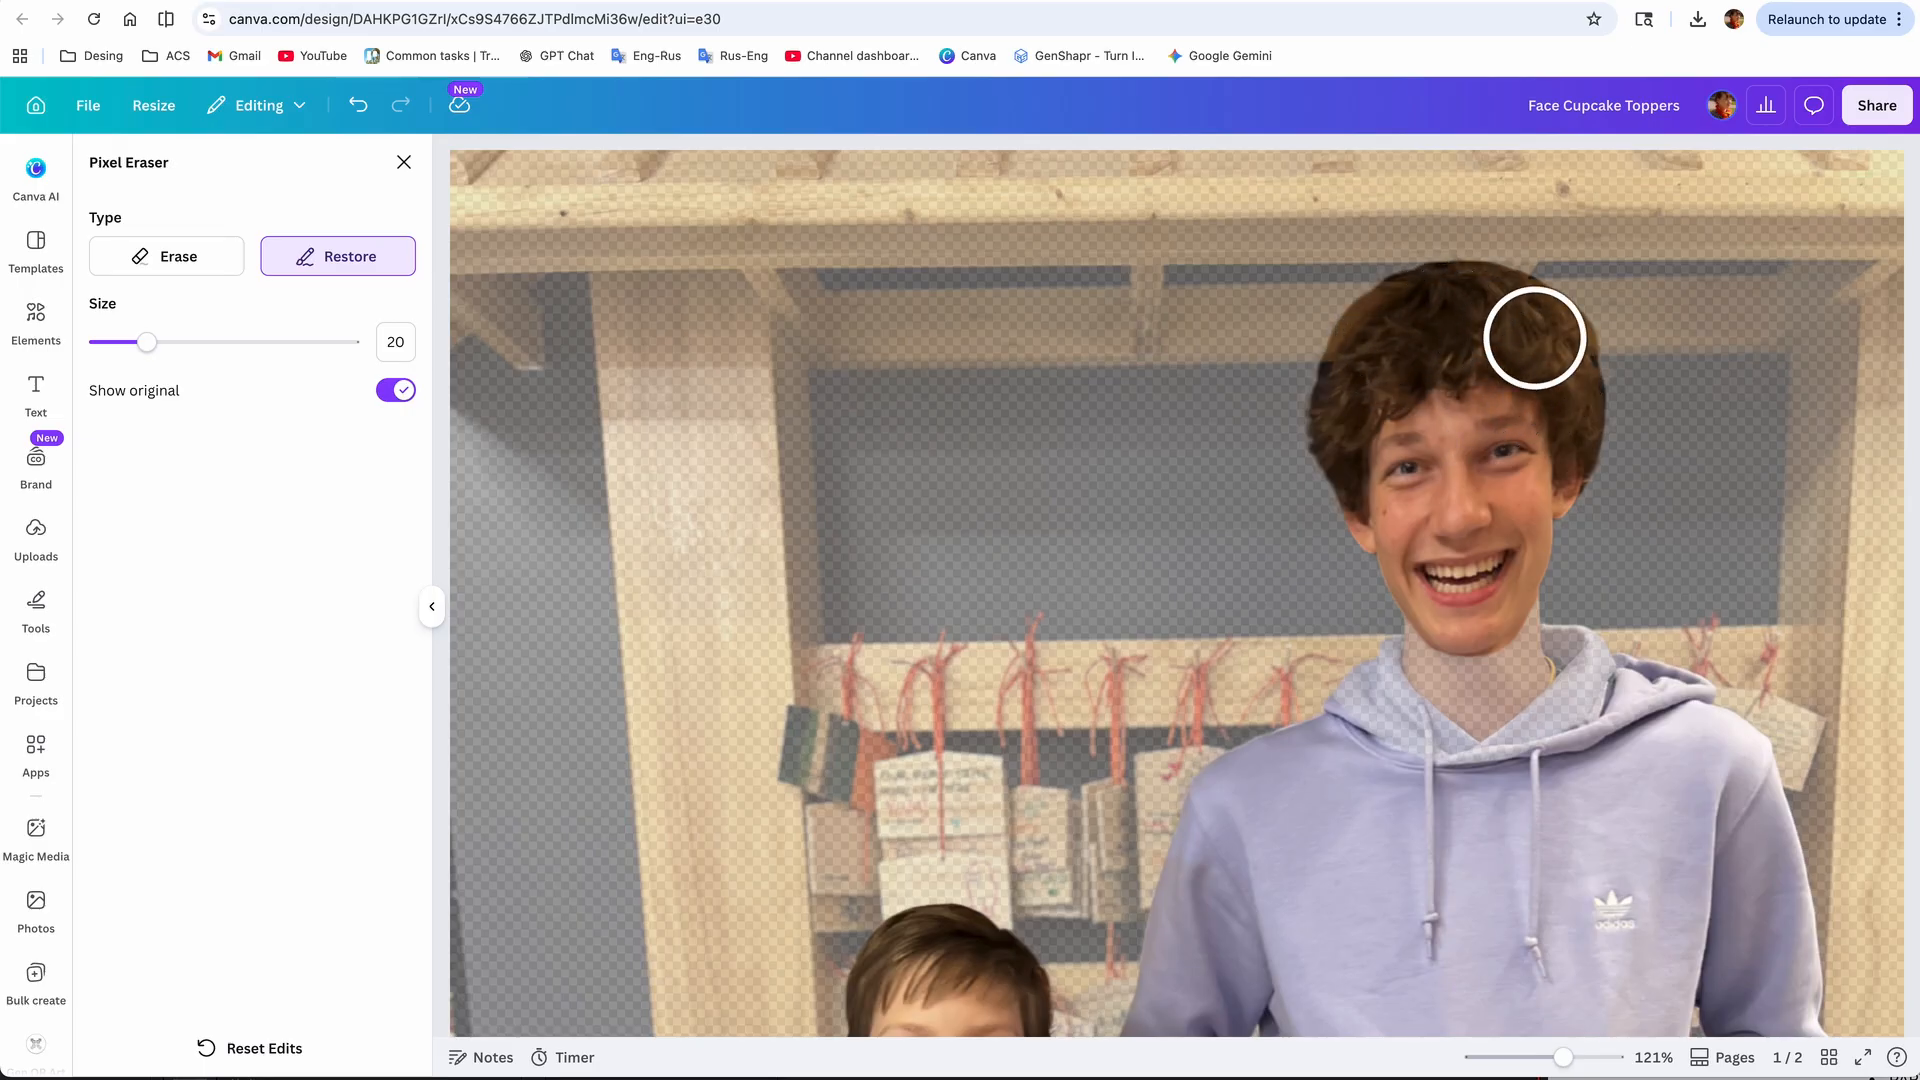
left_click(404, 162)
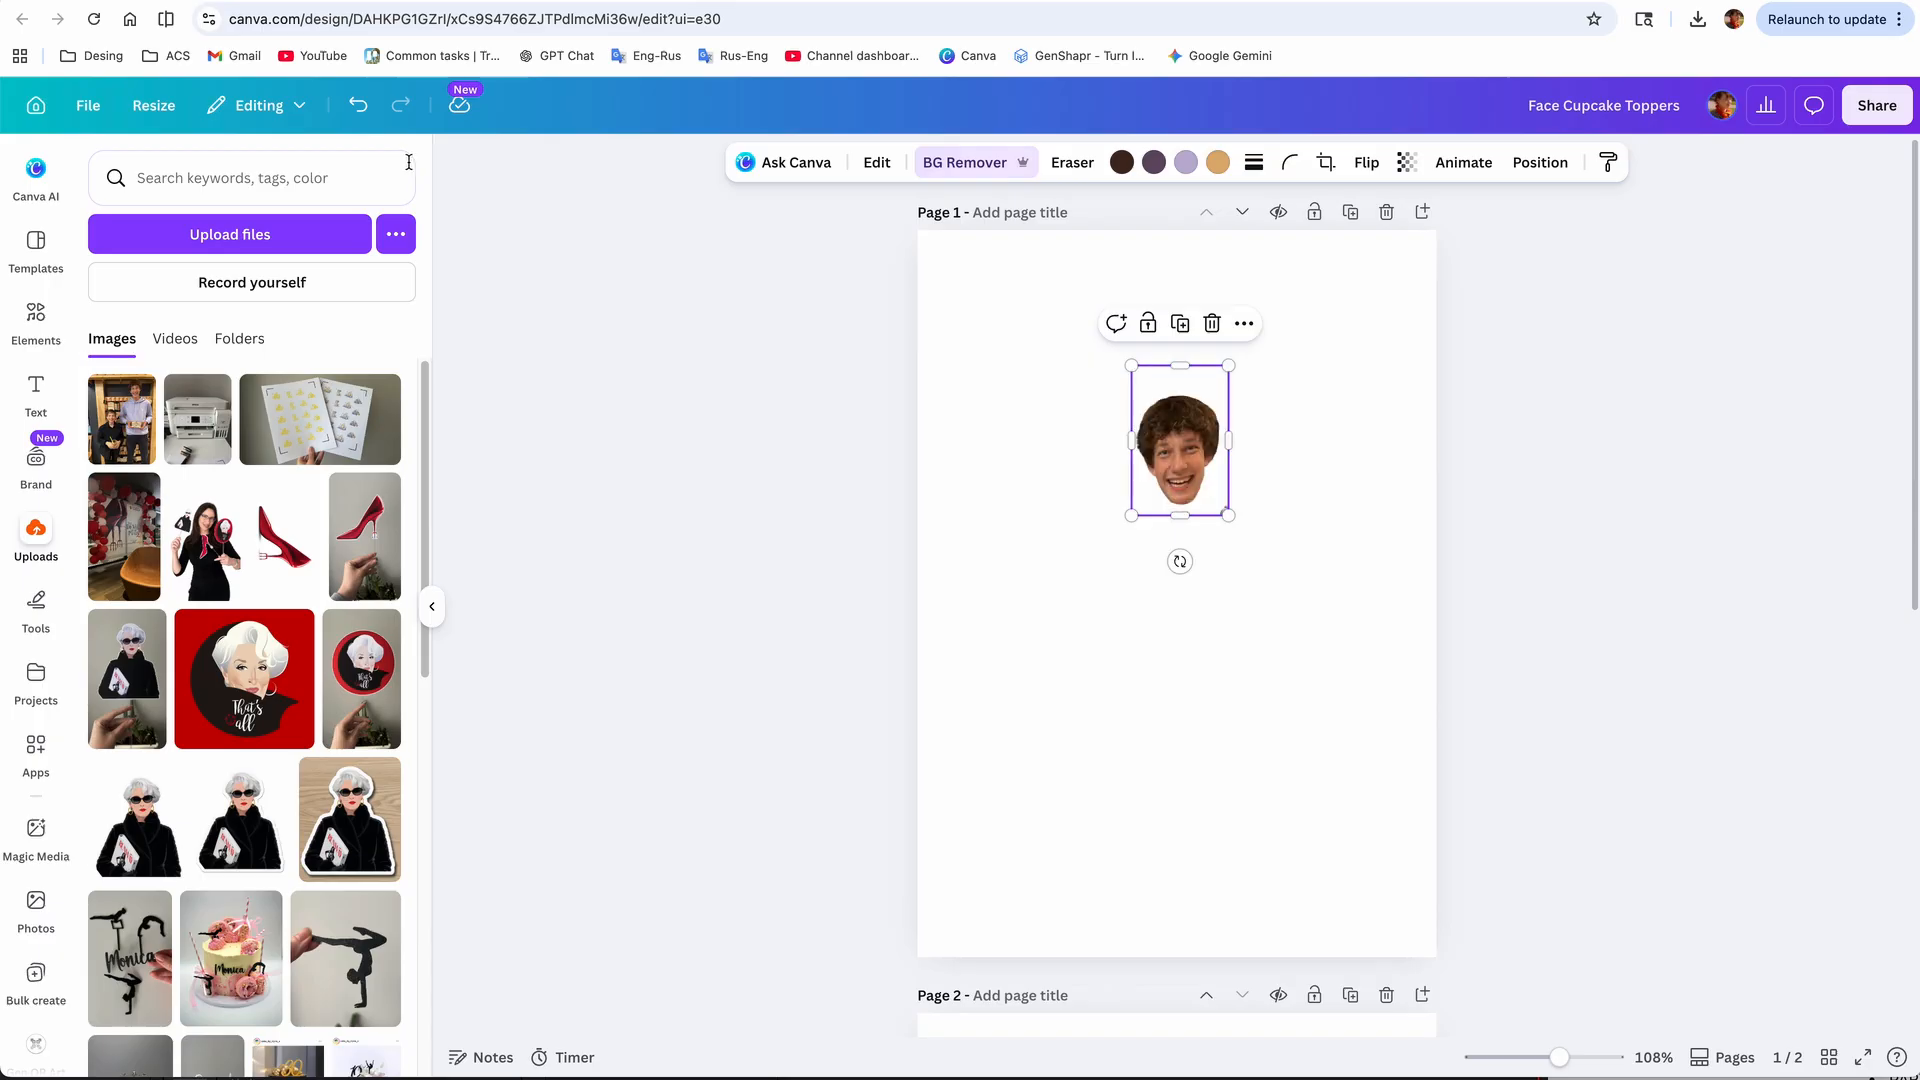
Step: Enlarge the head cutout to fill most of the page's width and center it on page 1
left_click_drag(1228, 516, 1475, 897)
left_click_drag(1367, 716, 1231, 678)
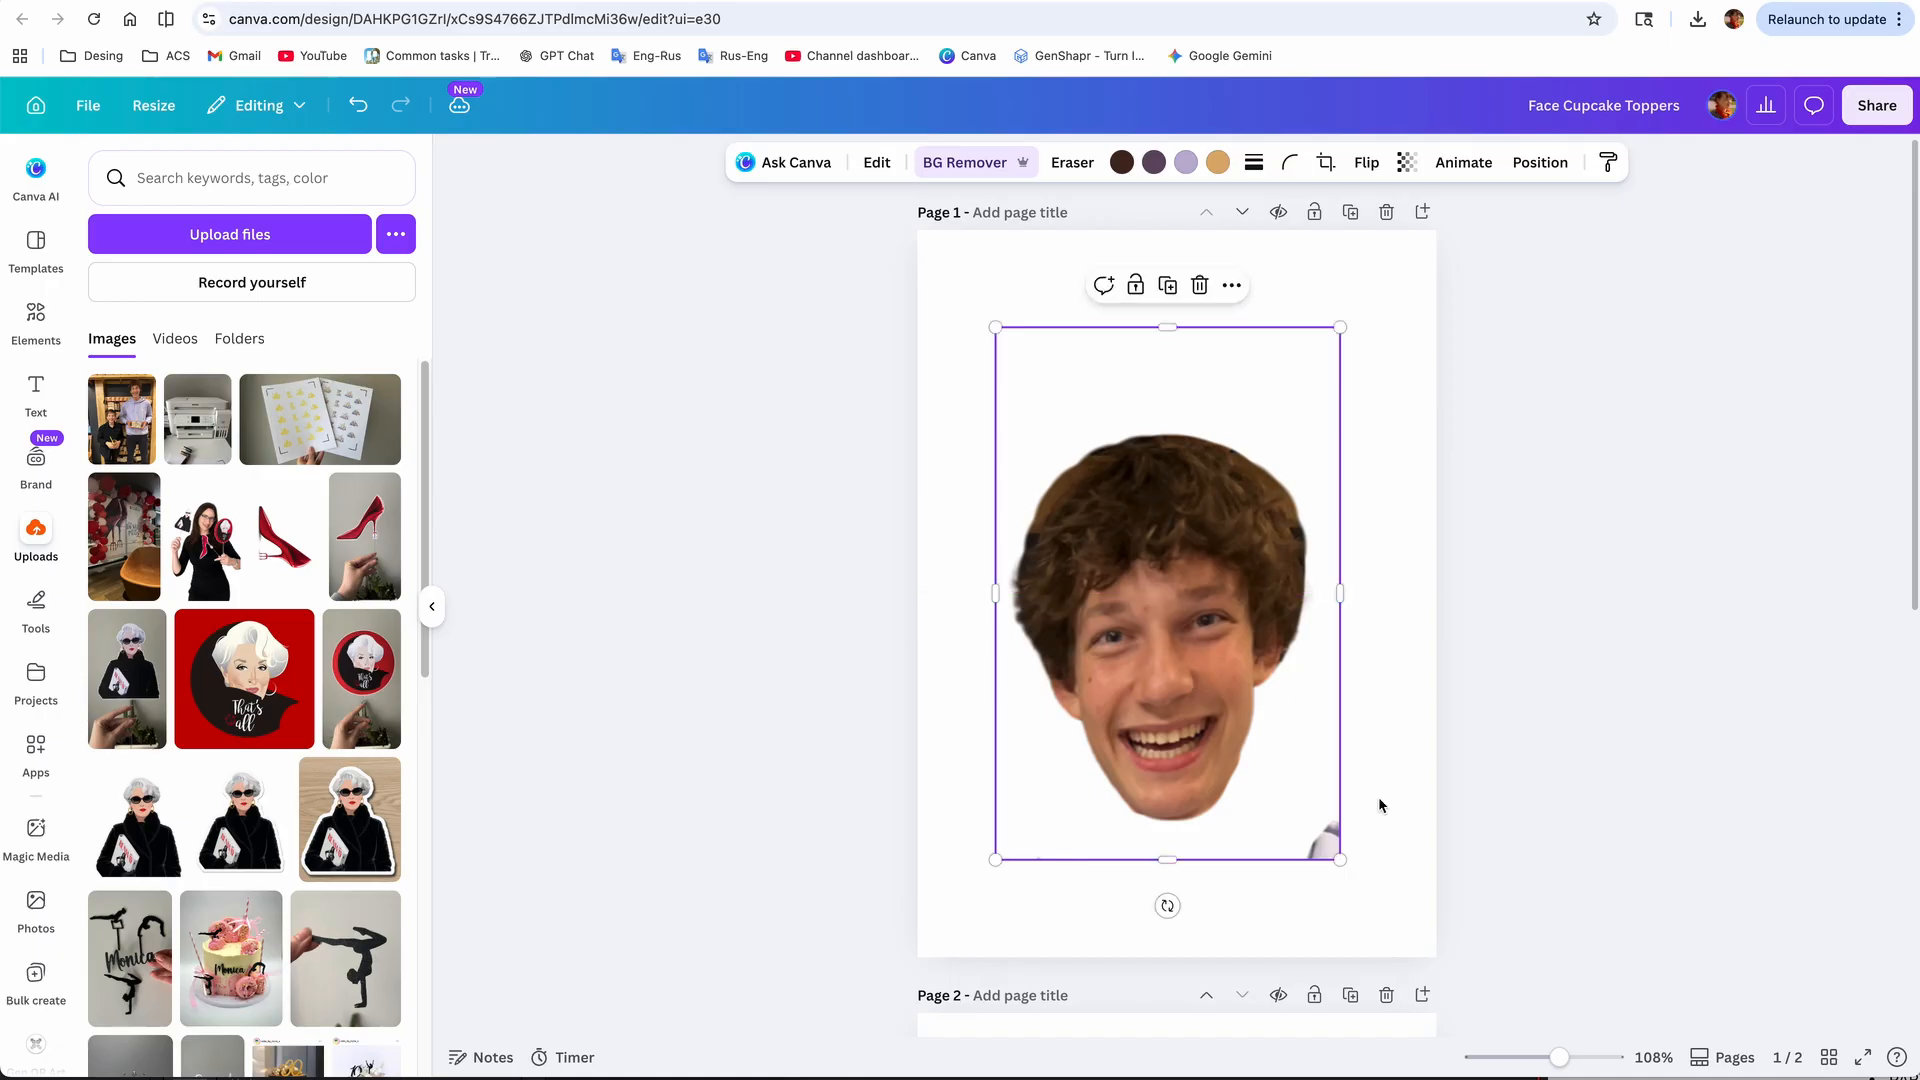
left_click(1415, 823)
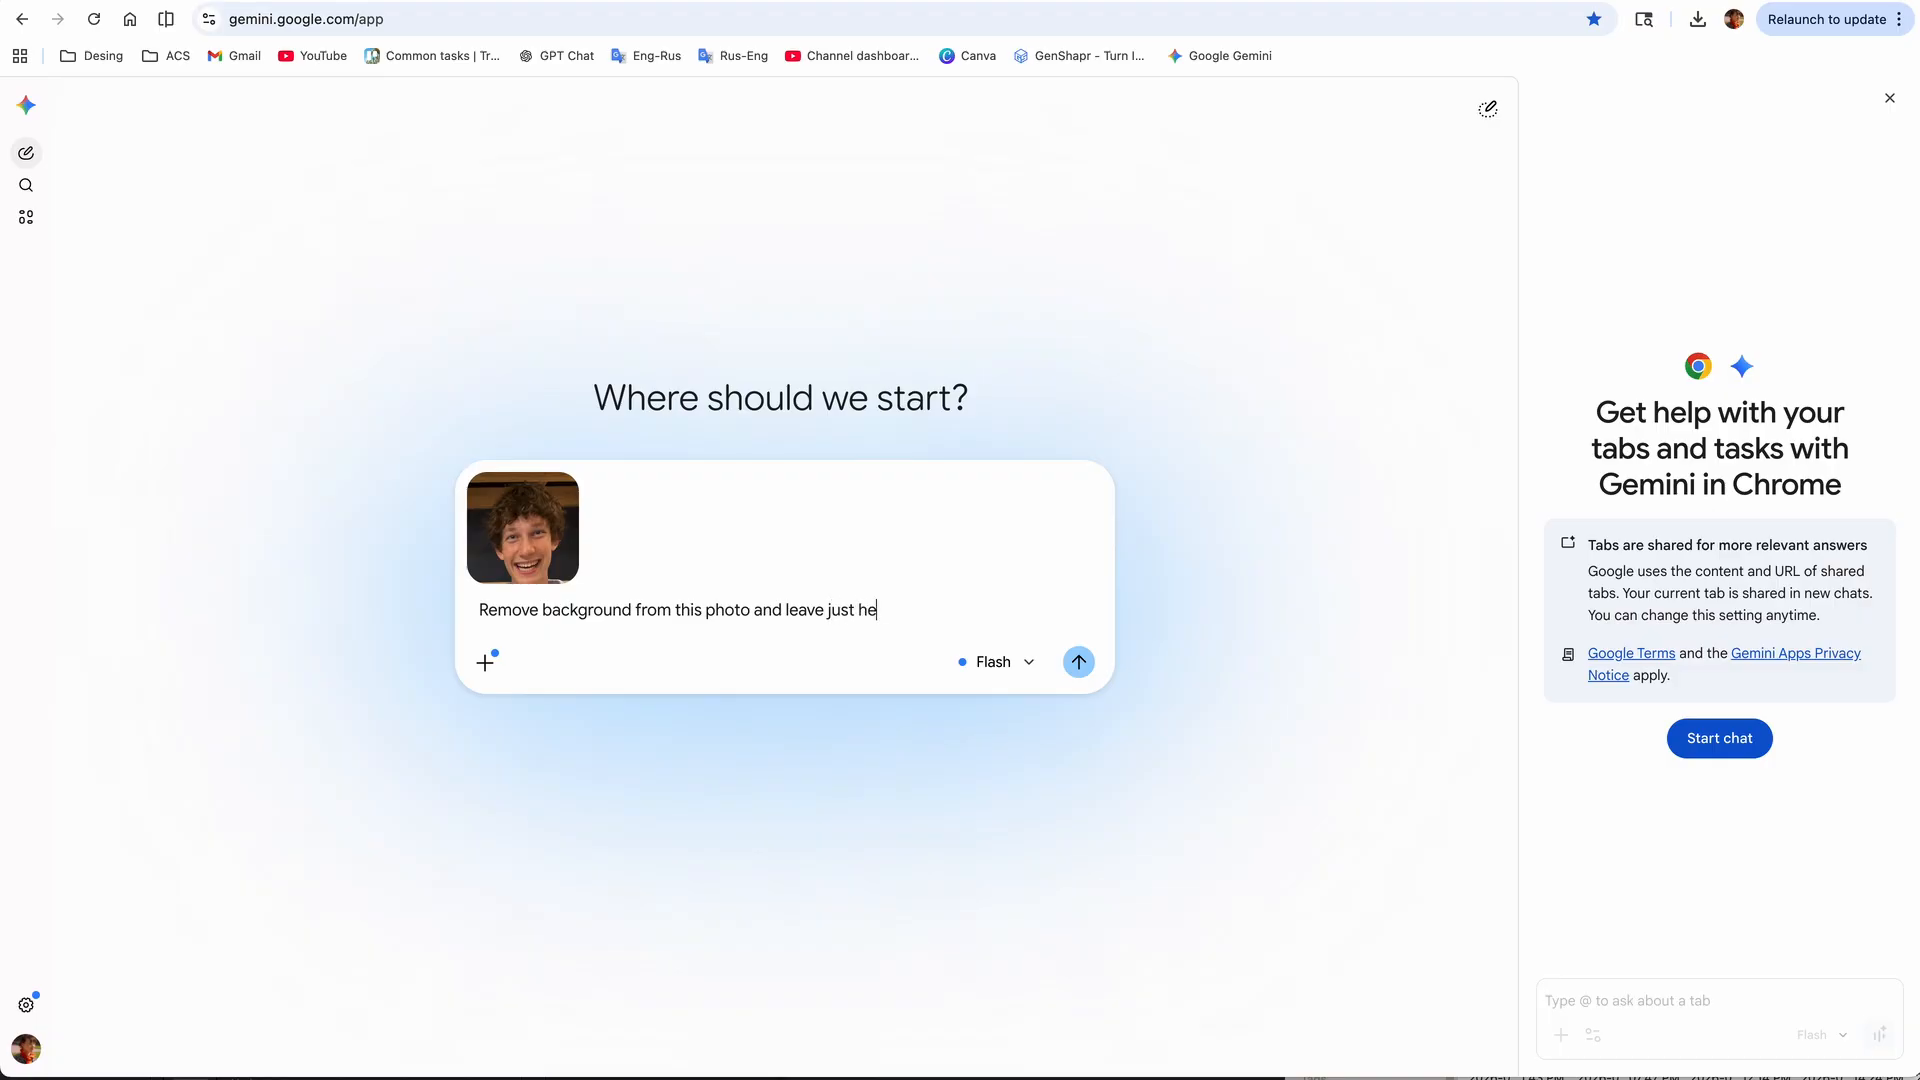
Step: In Gemini, send the prompt "Remove background from this photo and leave just head" for the attached photo and save the generated image
type("d")
key("Return")
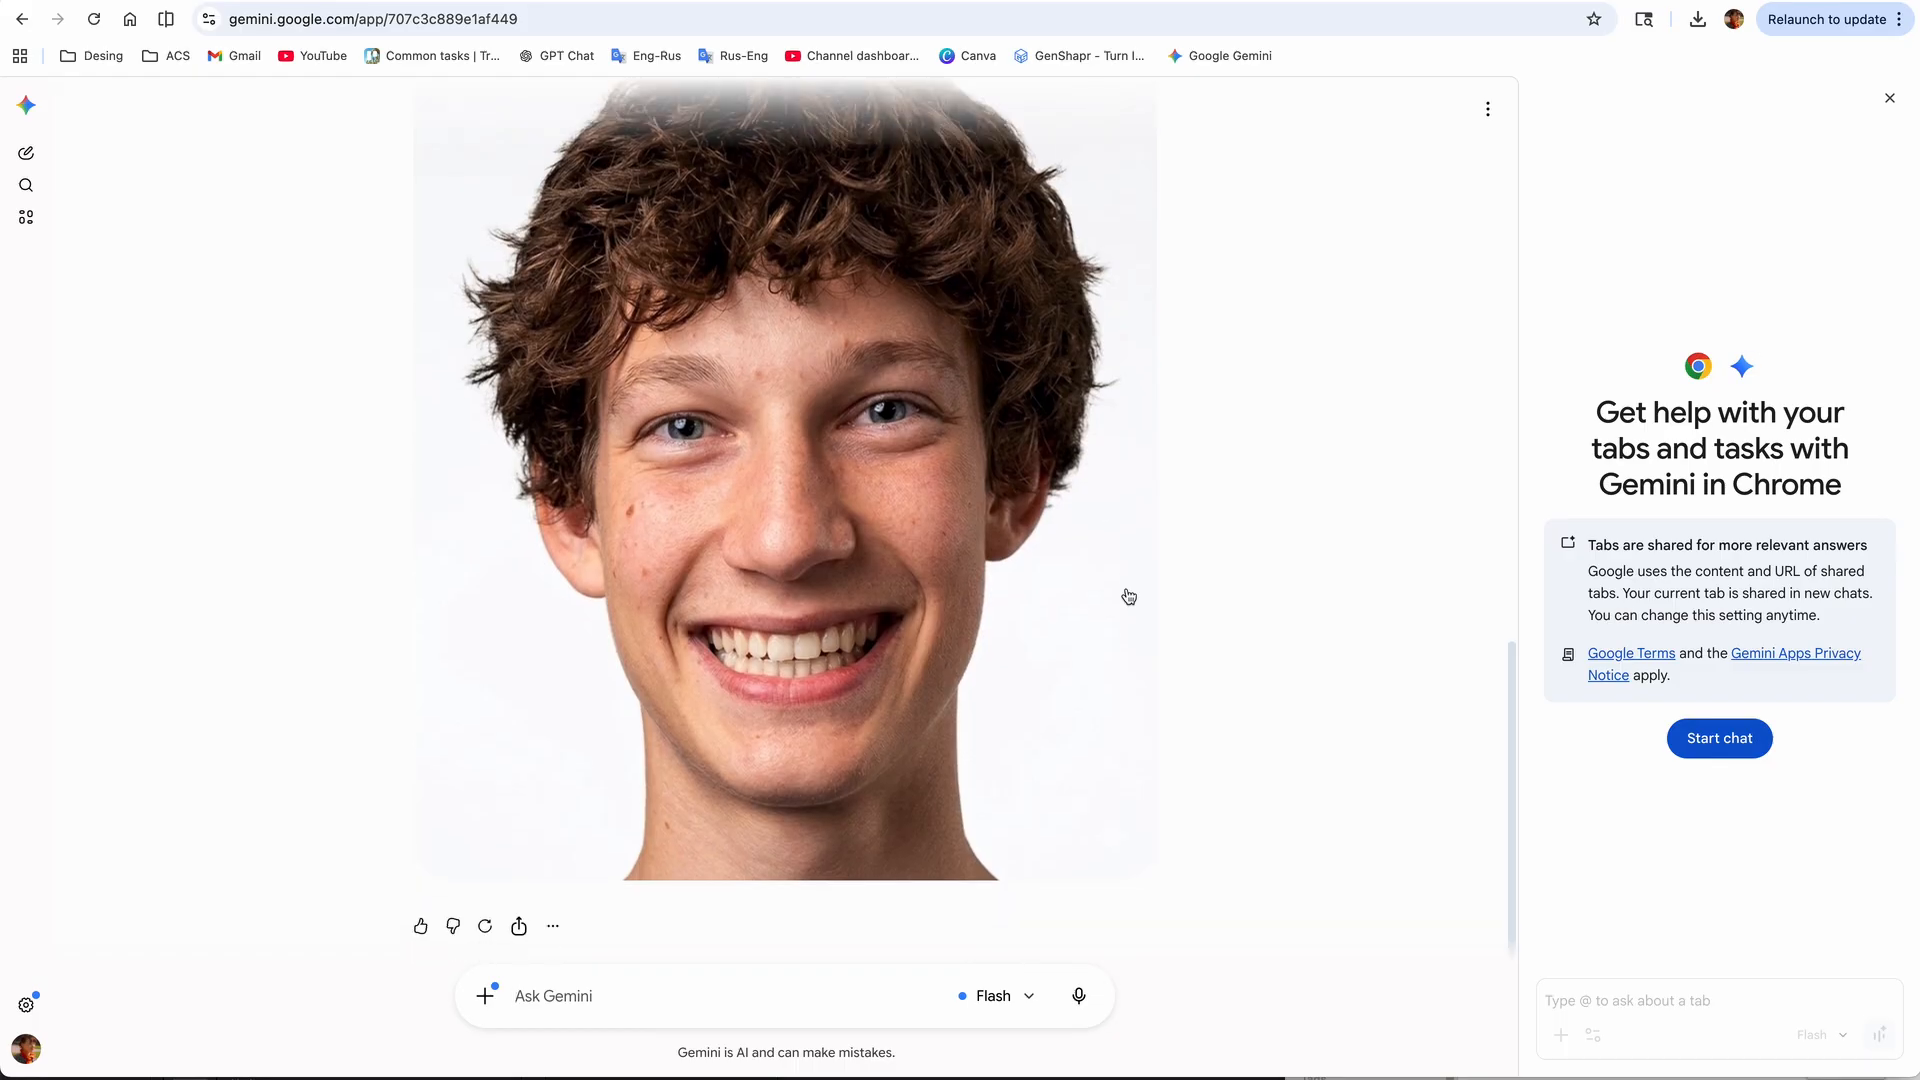
left_click(553, 926)
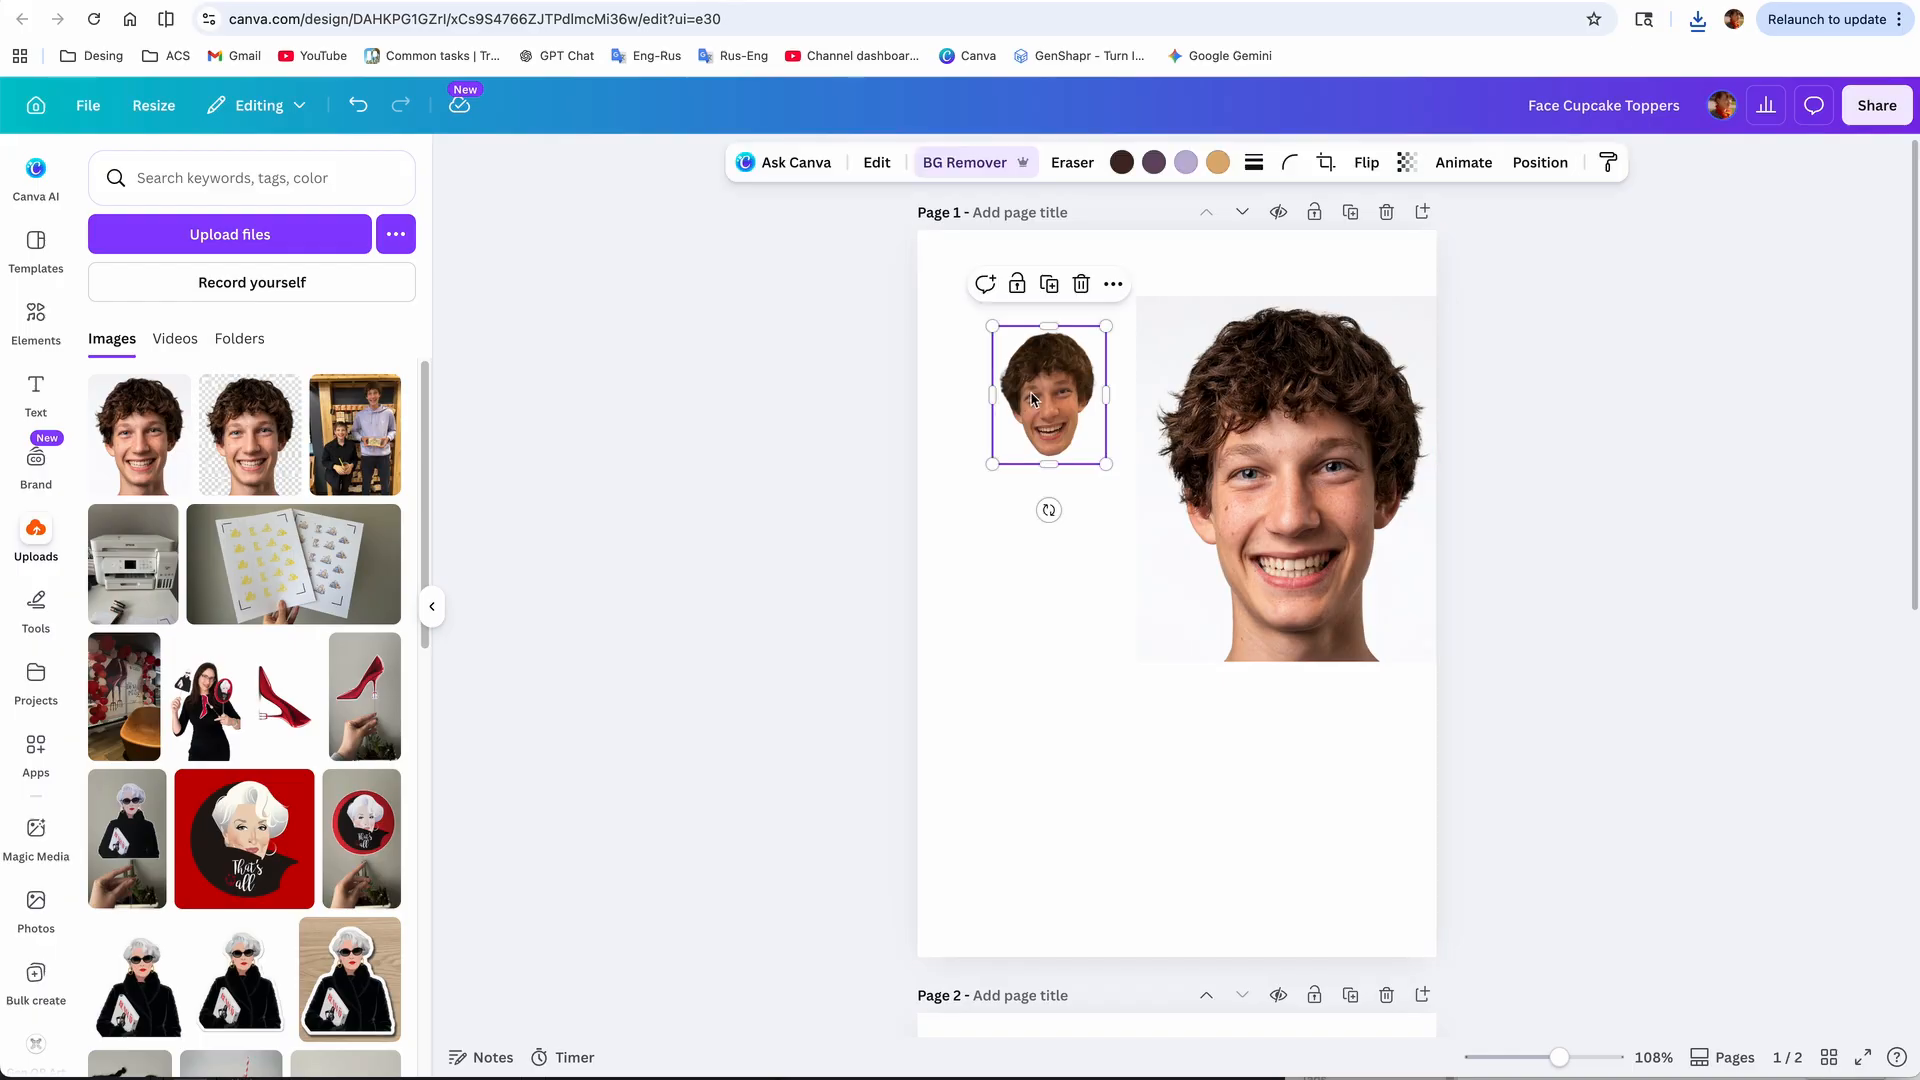
Step: Back in Canva, move the generated head photo to the middle of page 1 and remove its background
left_click_drag(1292, 482, 1138, 602)
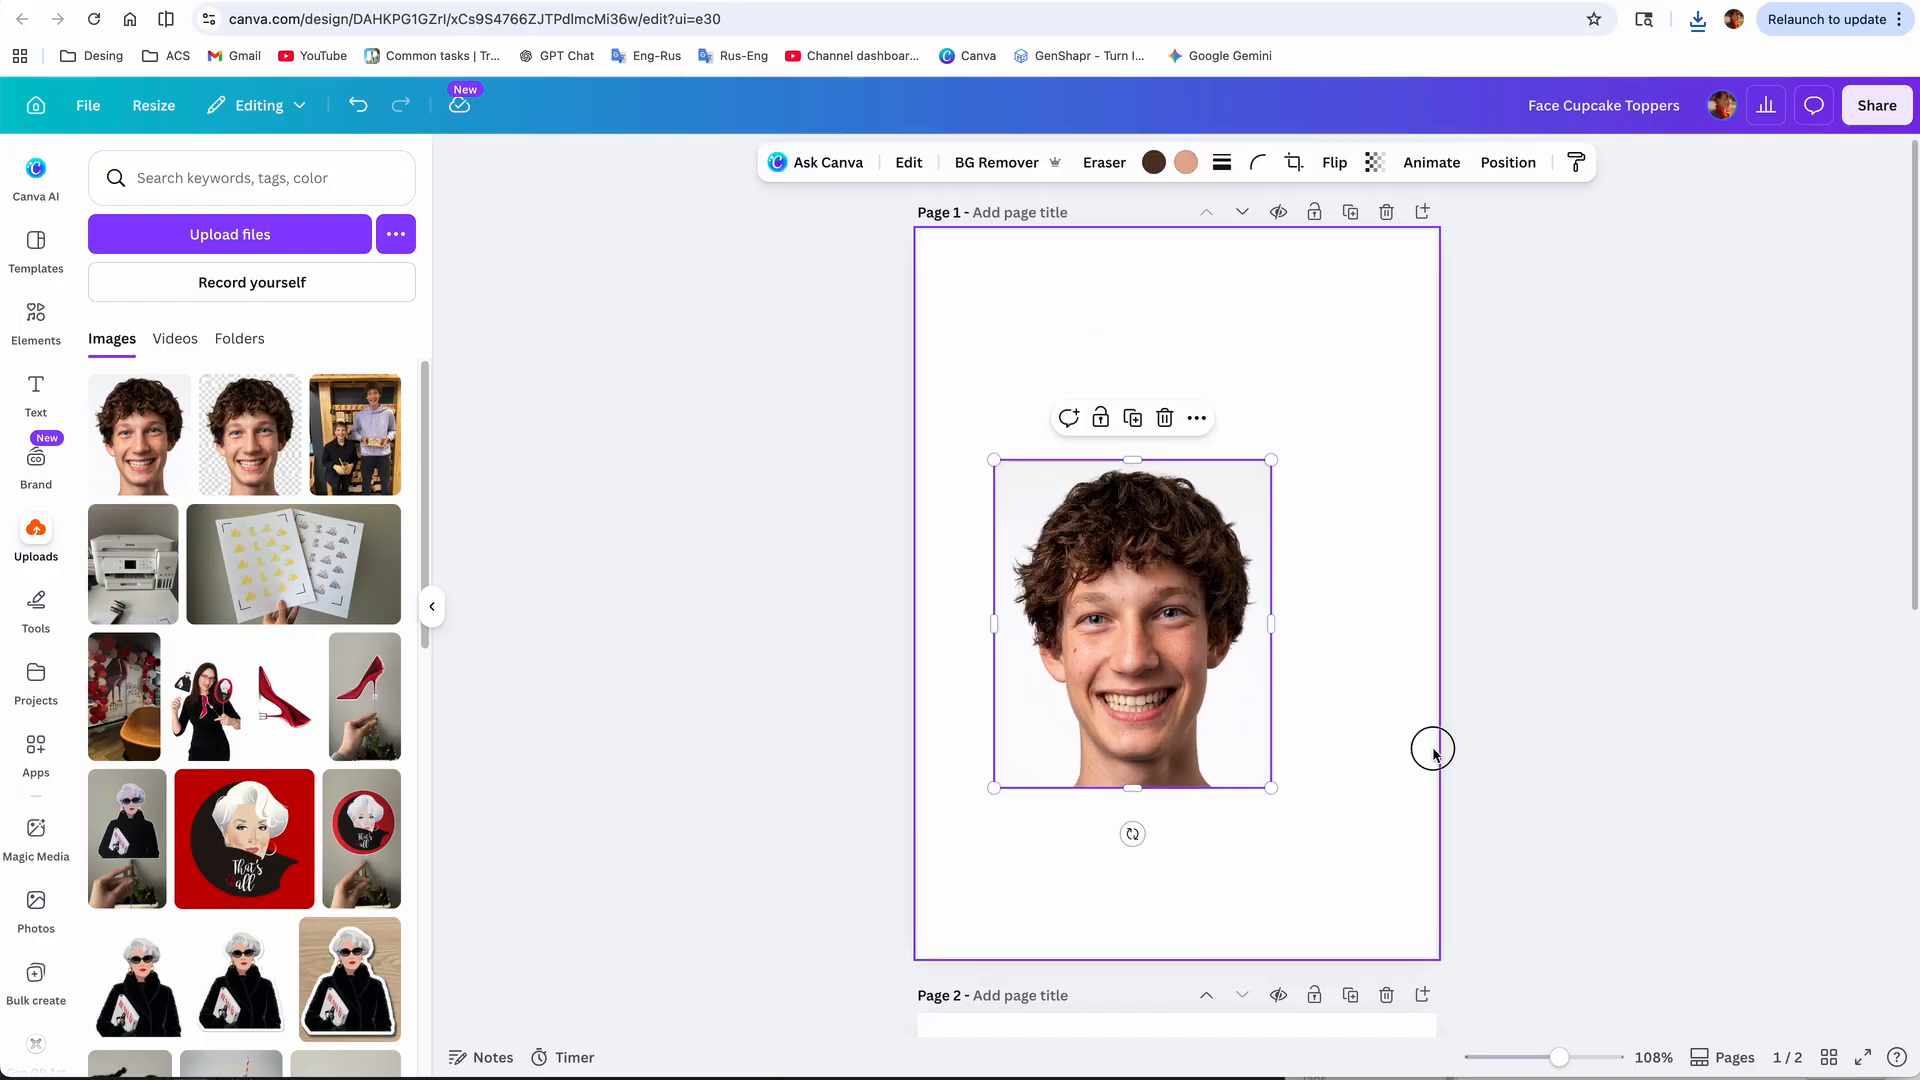
left_click(1000, 160)
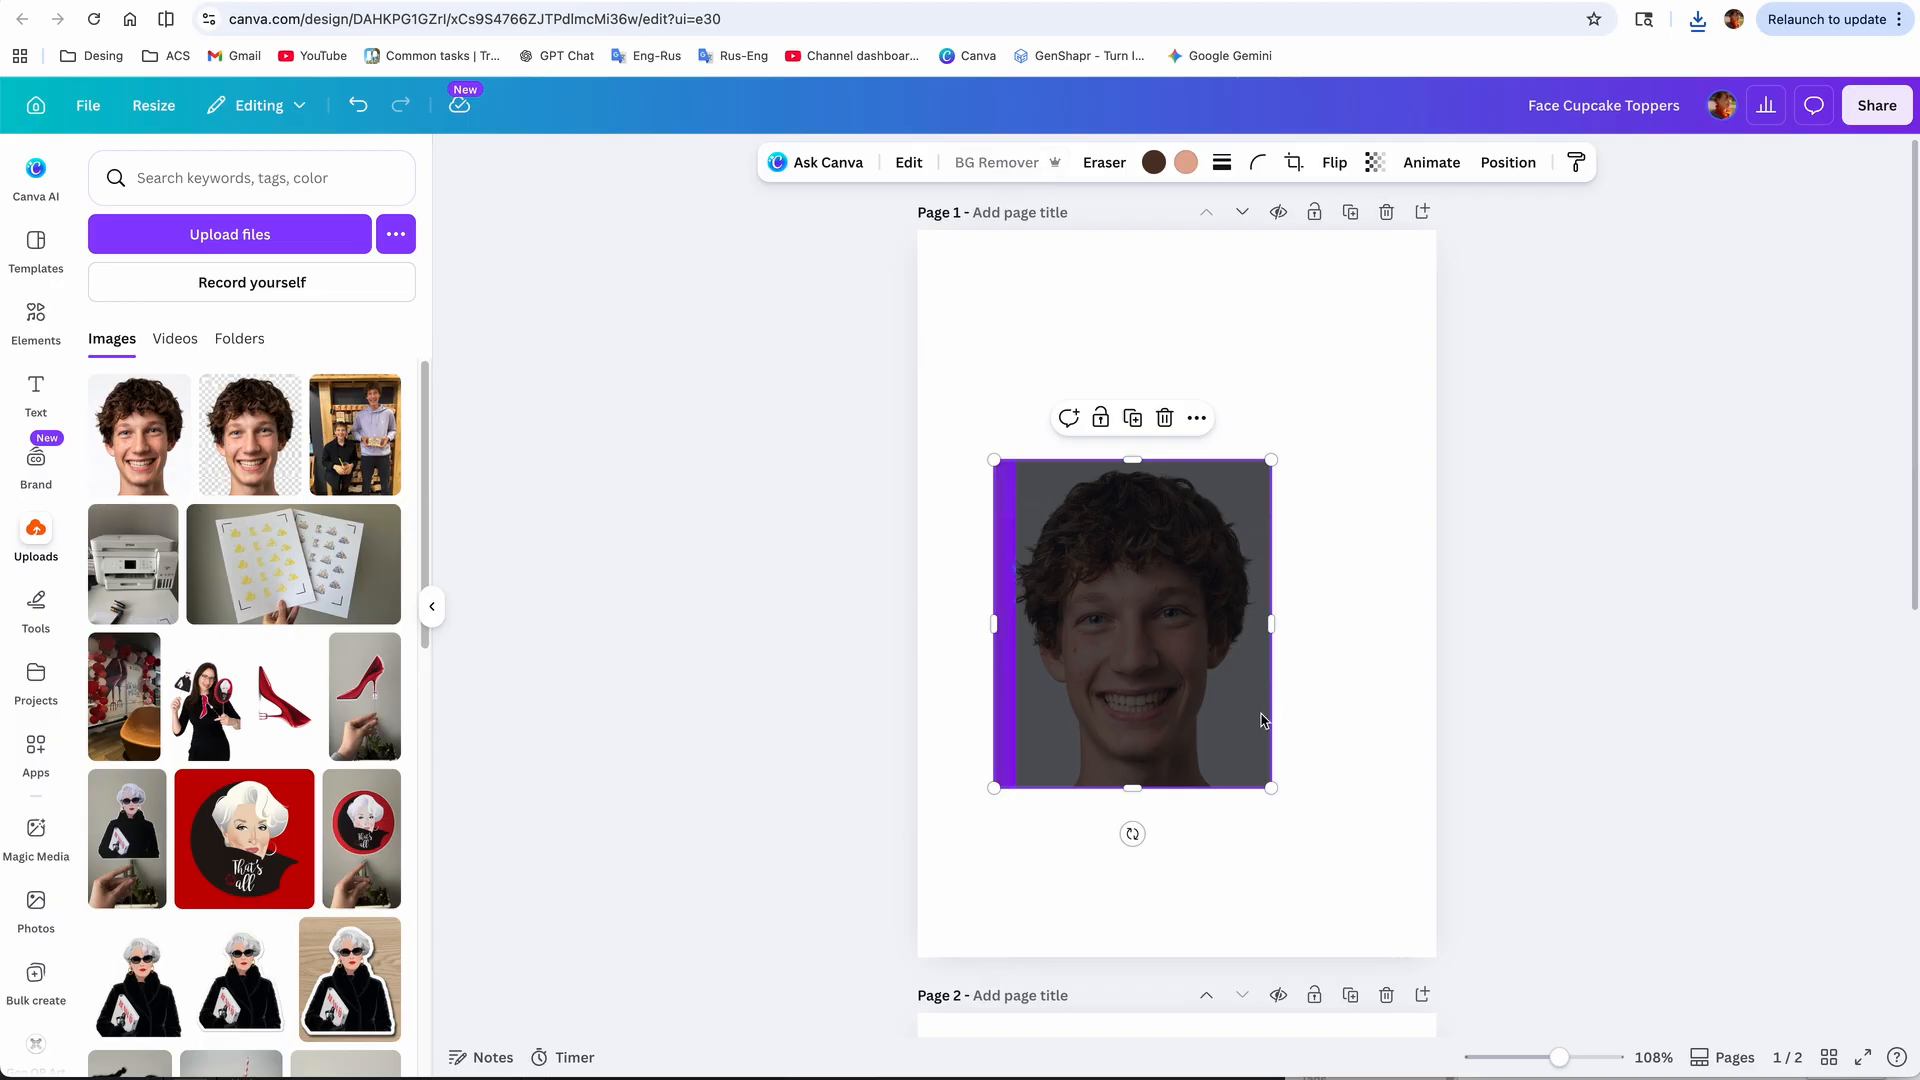
left_click(1293, 840)
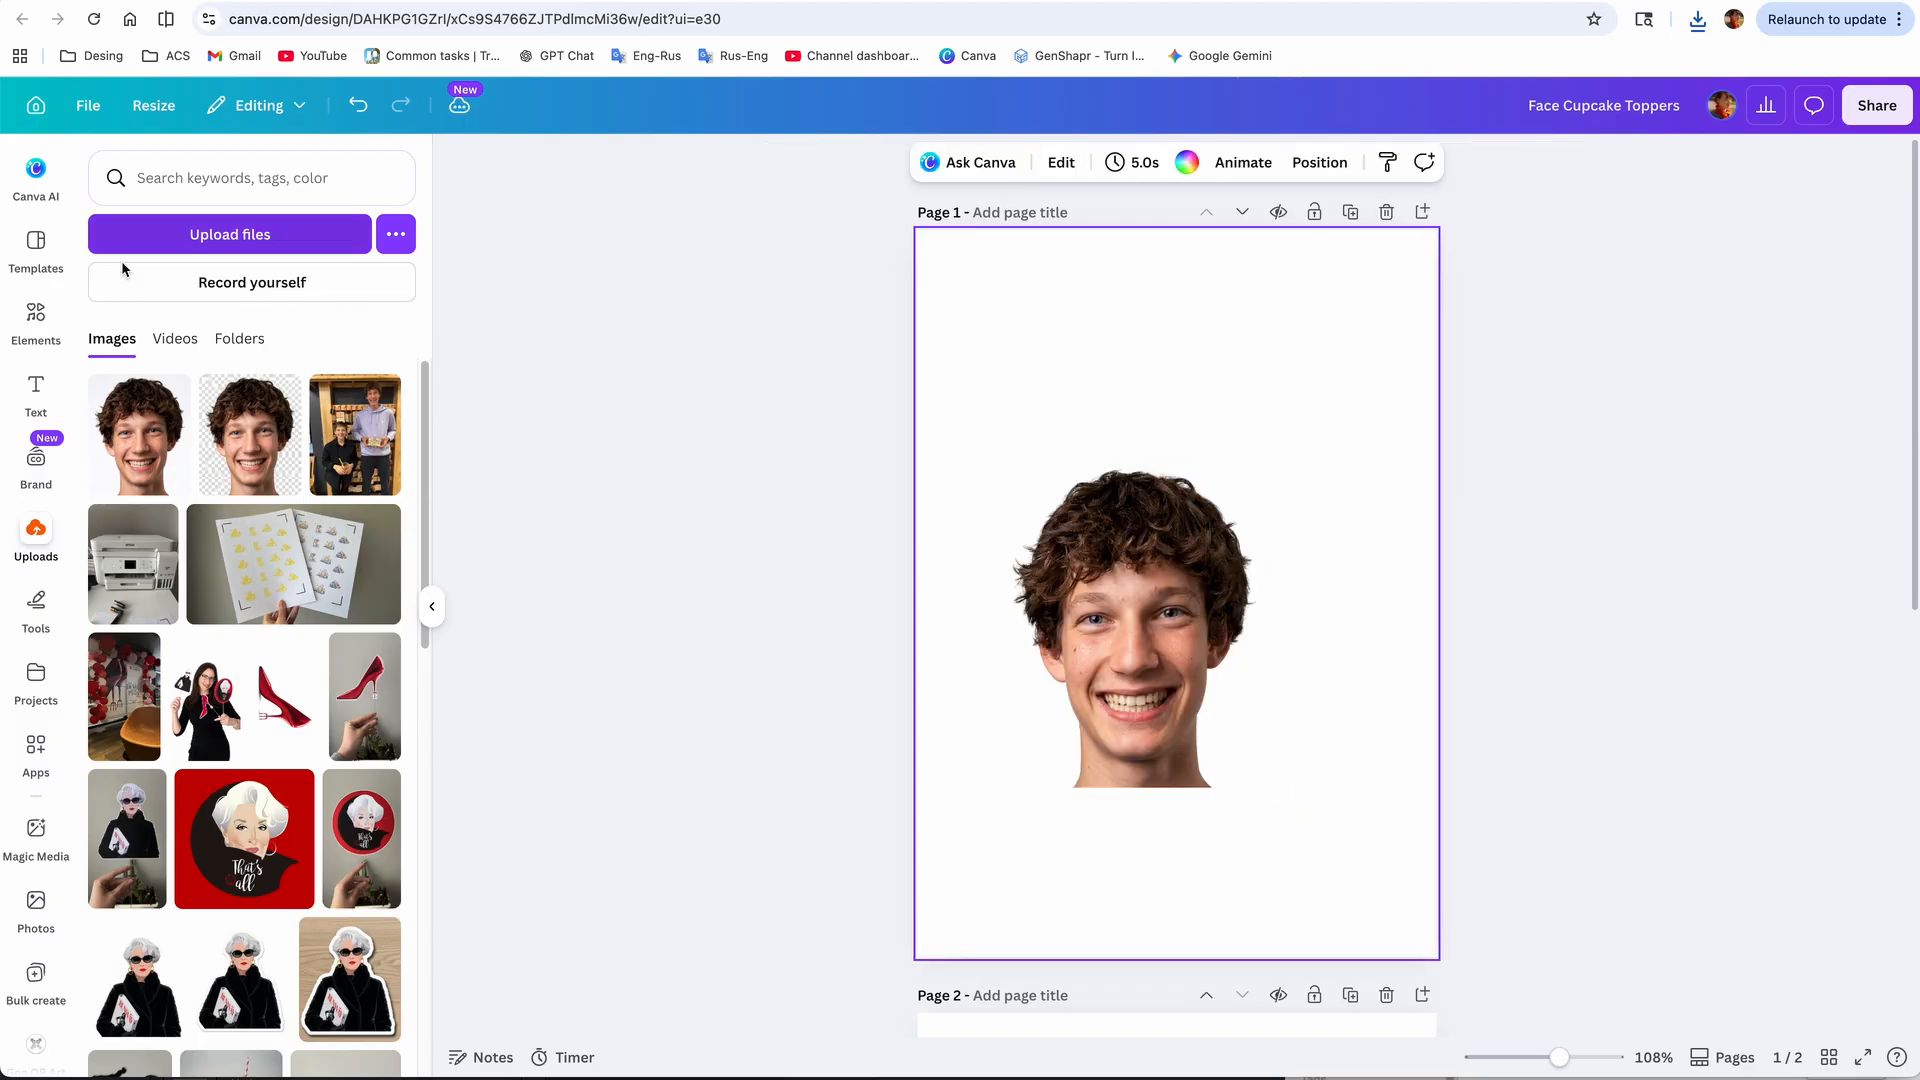
Step: Search the elements for "graduation cap" and show all matching graphics
left_click(36, 320)
left_click(163, 180)
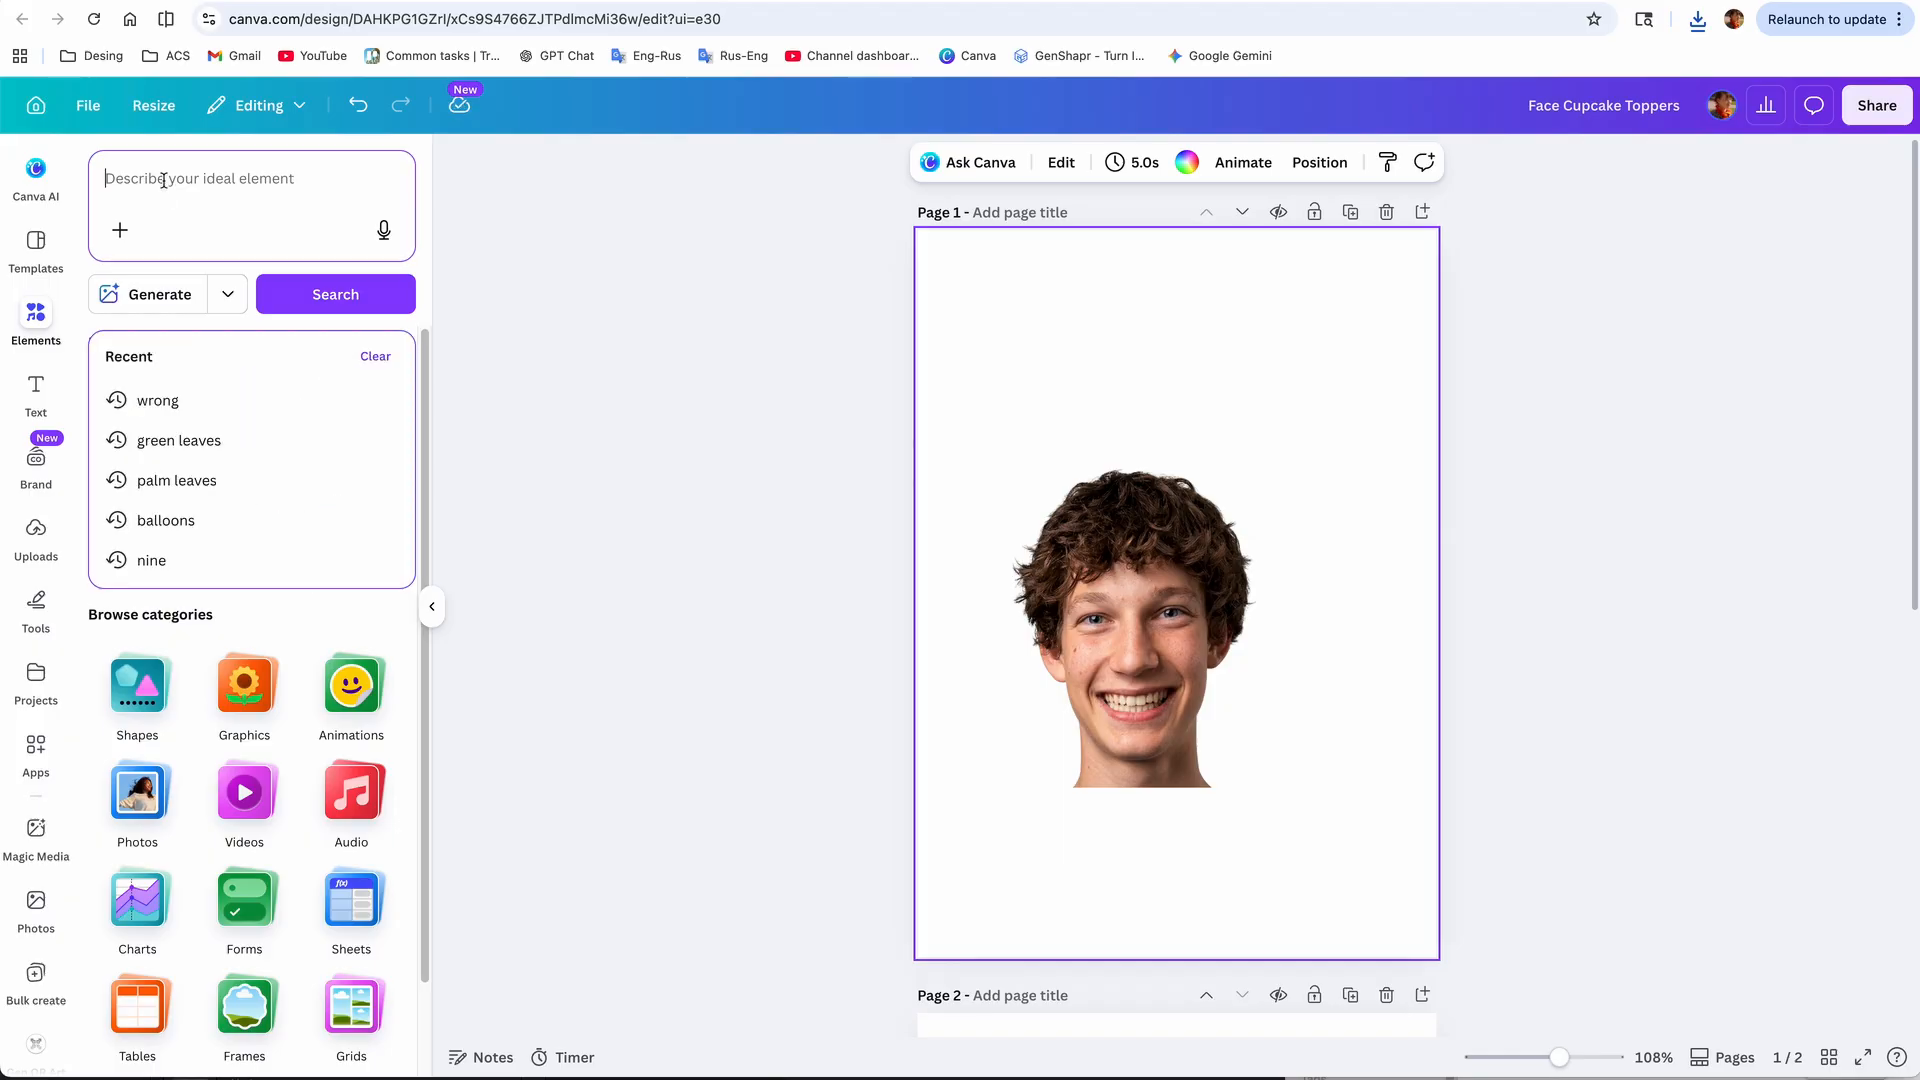
type("graduation")
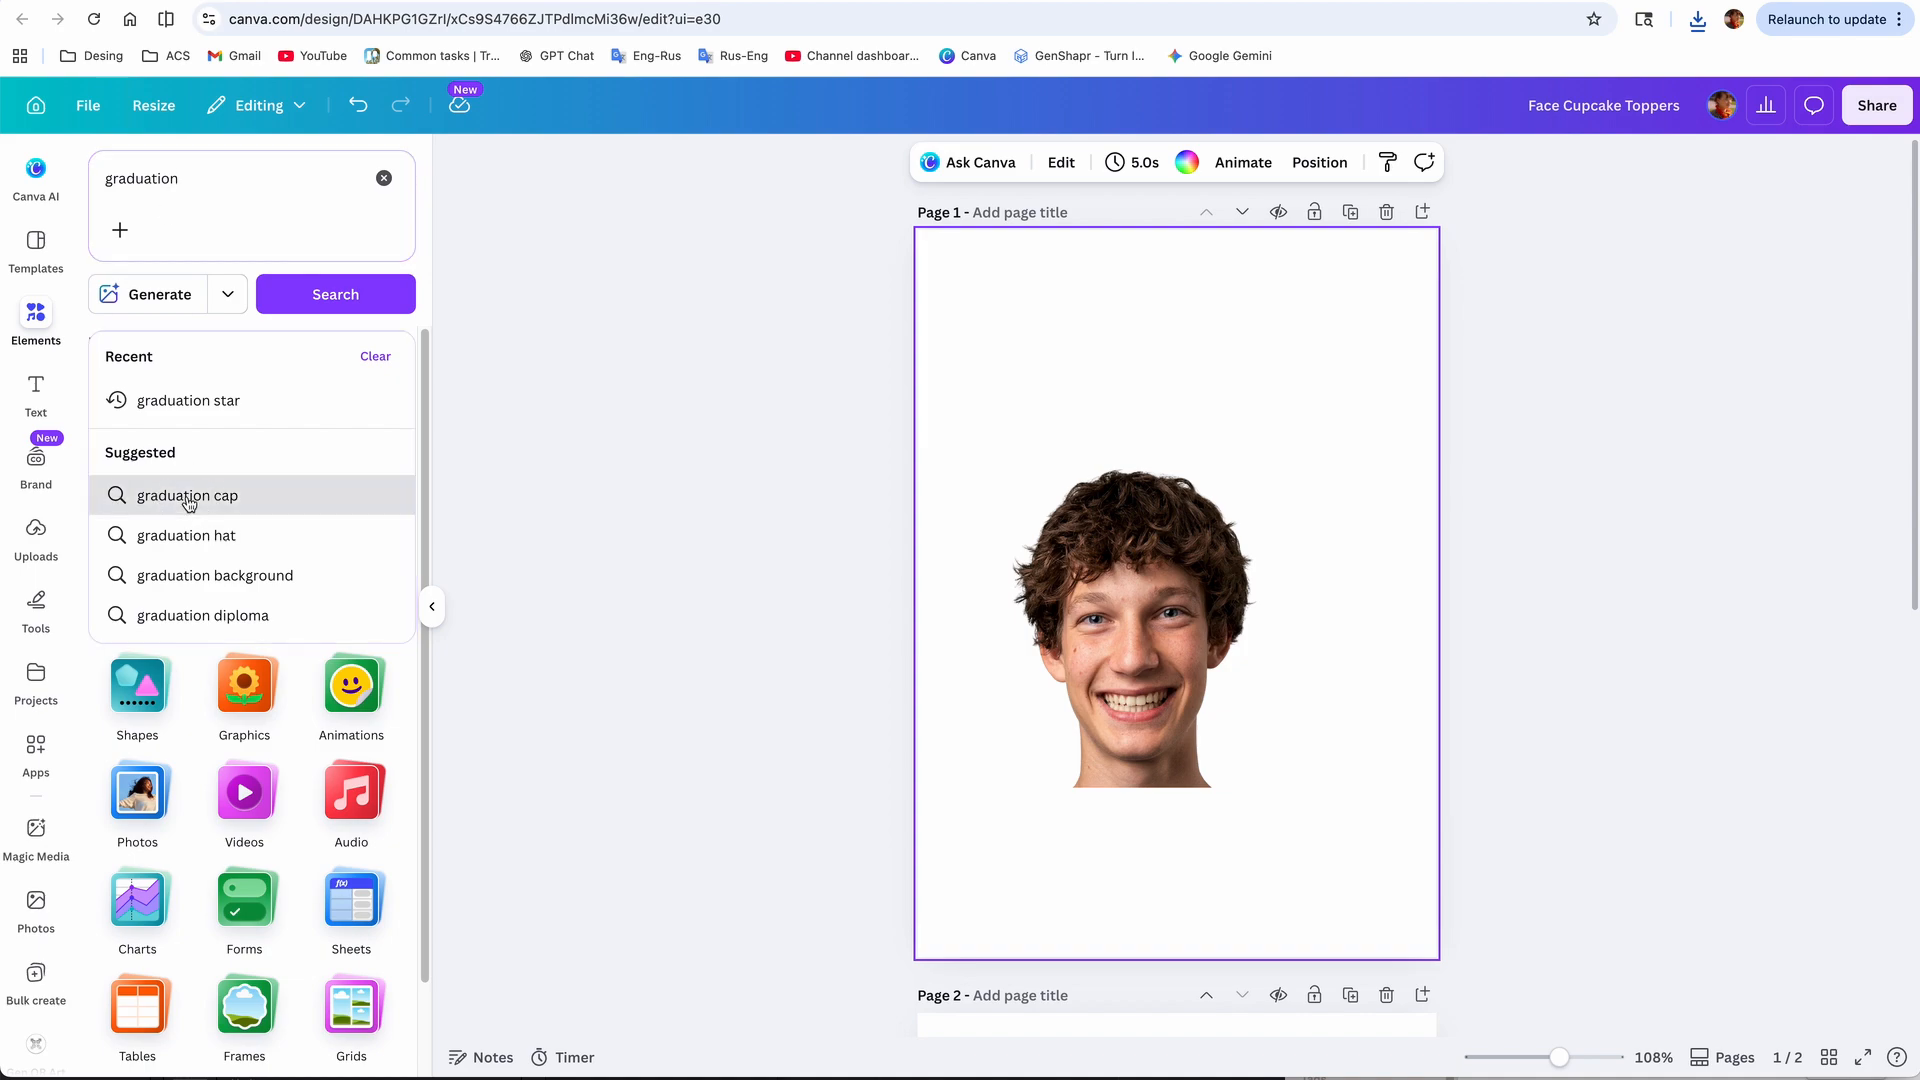
left_click(188, 495)
left_click(380, 396)
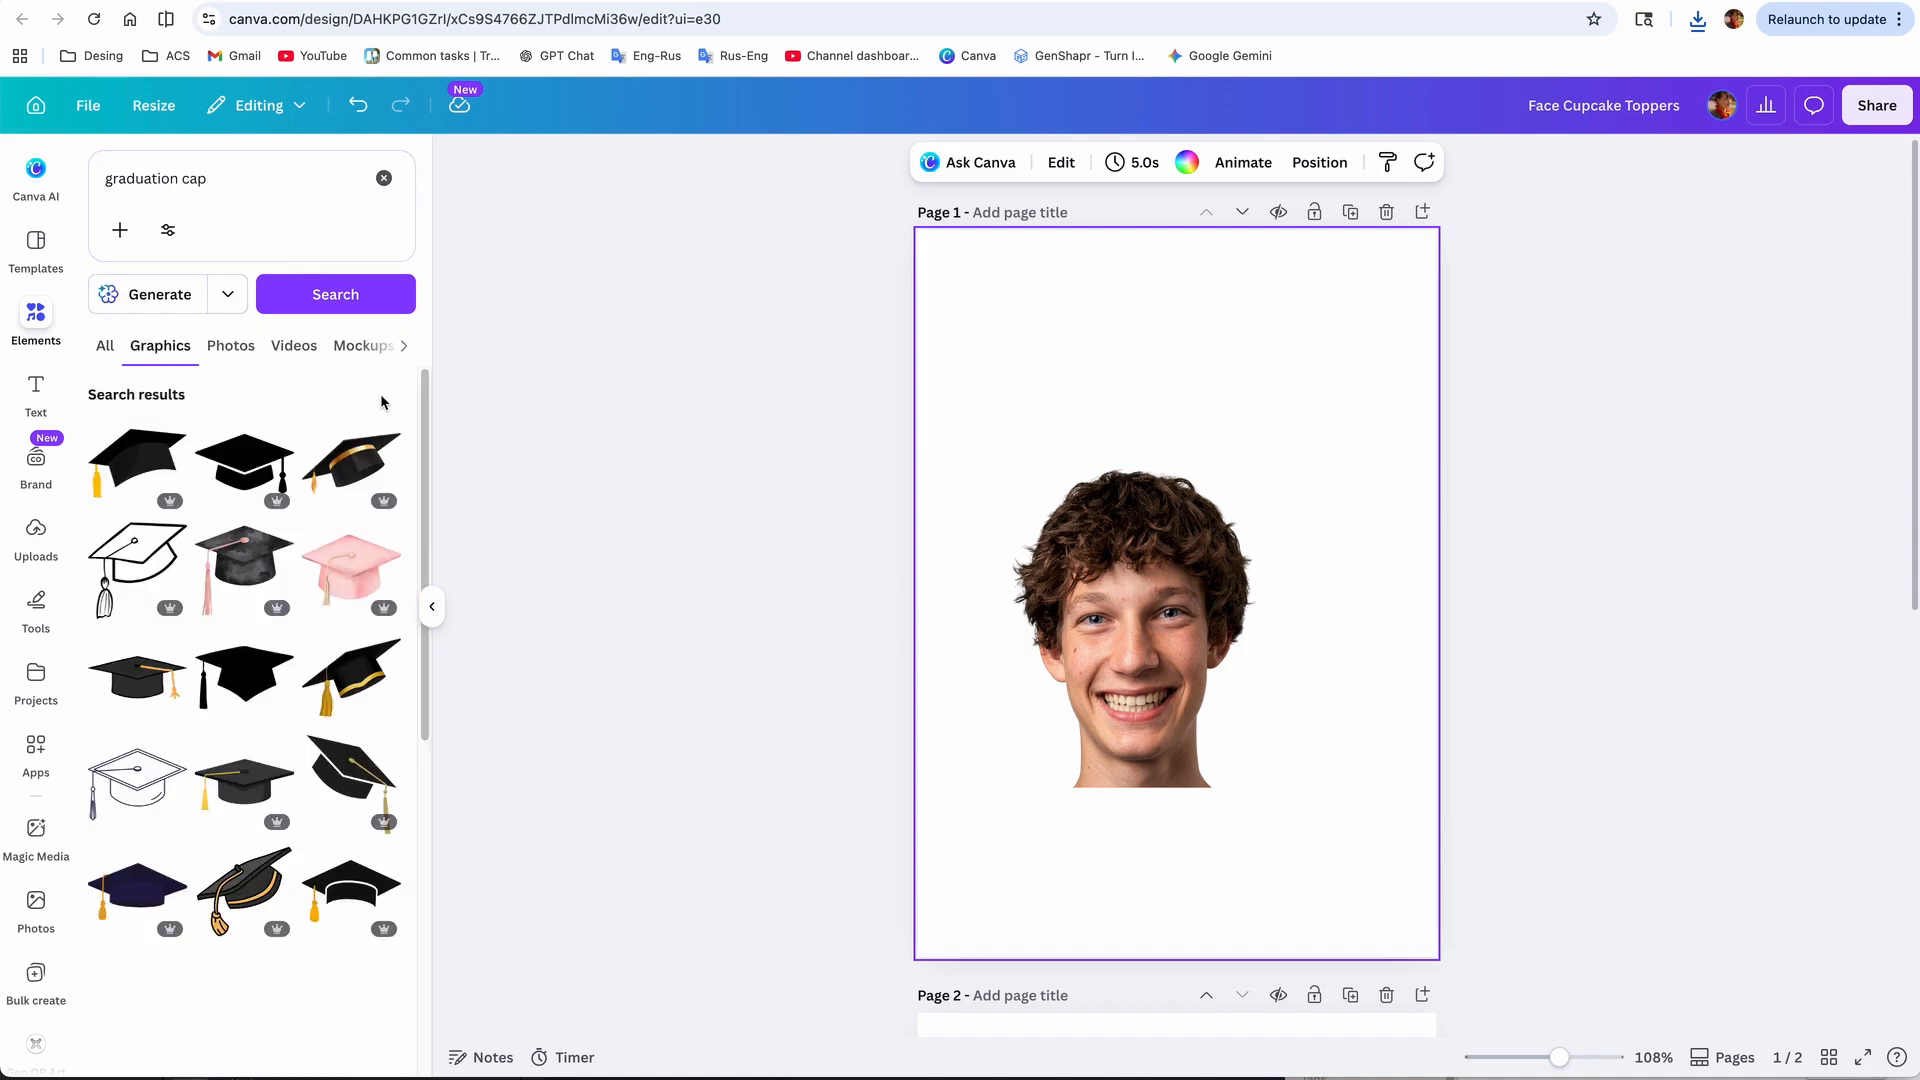
Step: Add the black graduation cap with the gold tassel, enlarge it and place it on top of the head
scroll(291, 871, "down", 3)
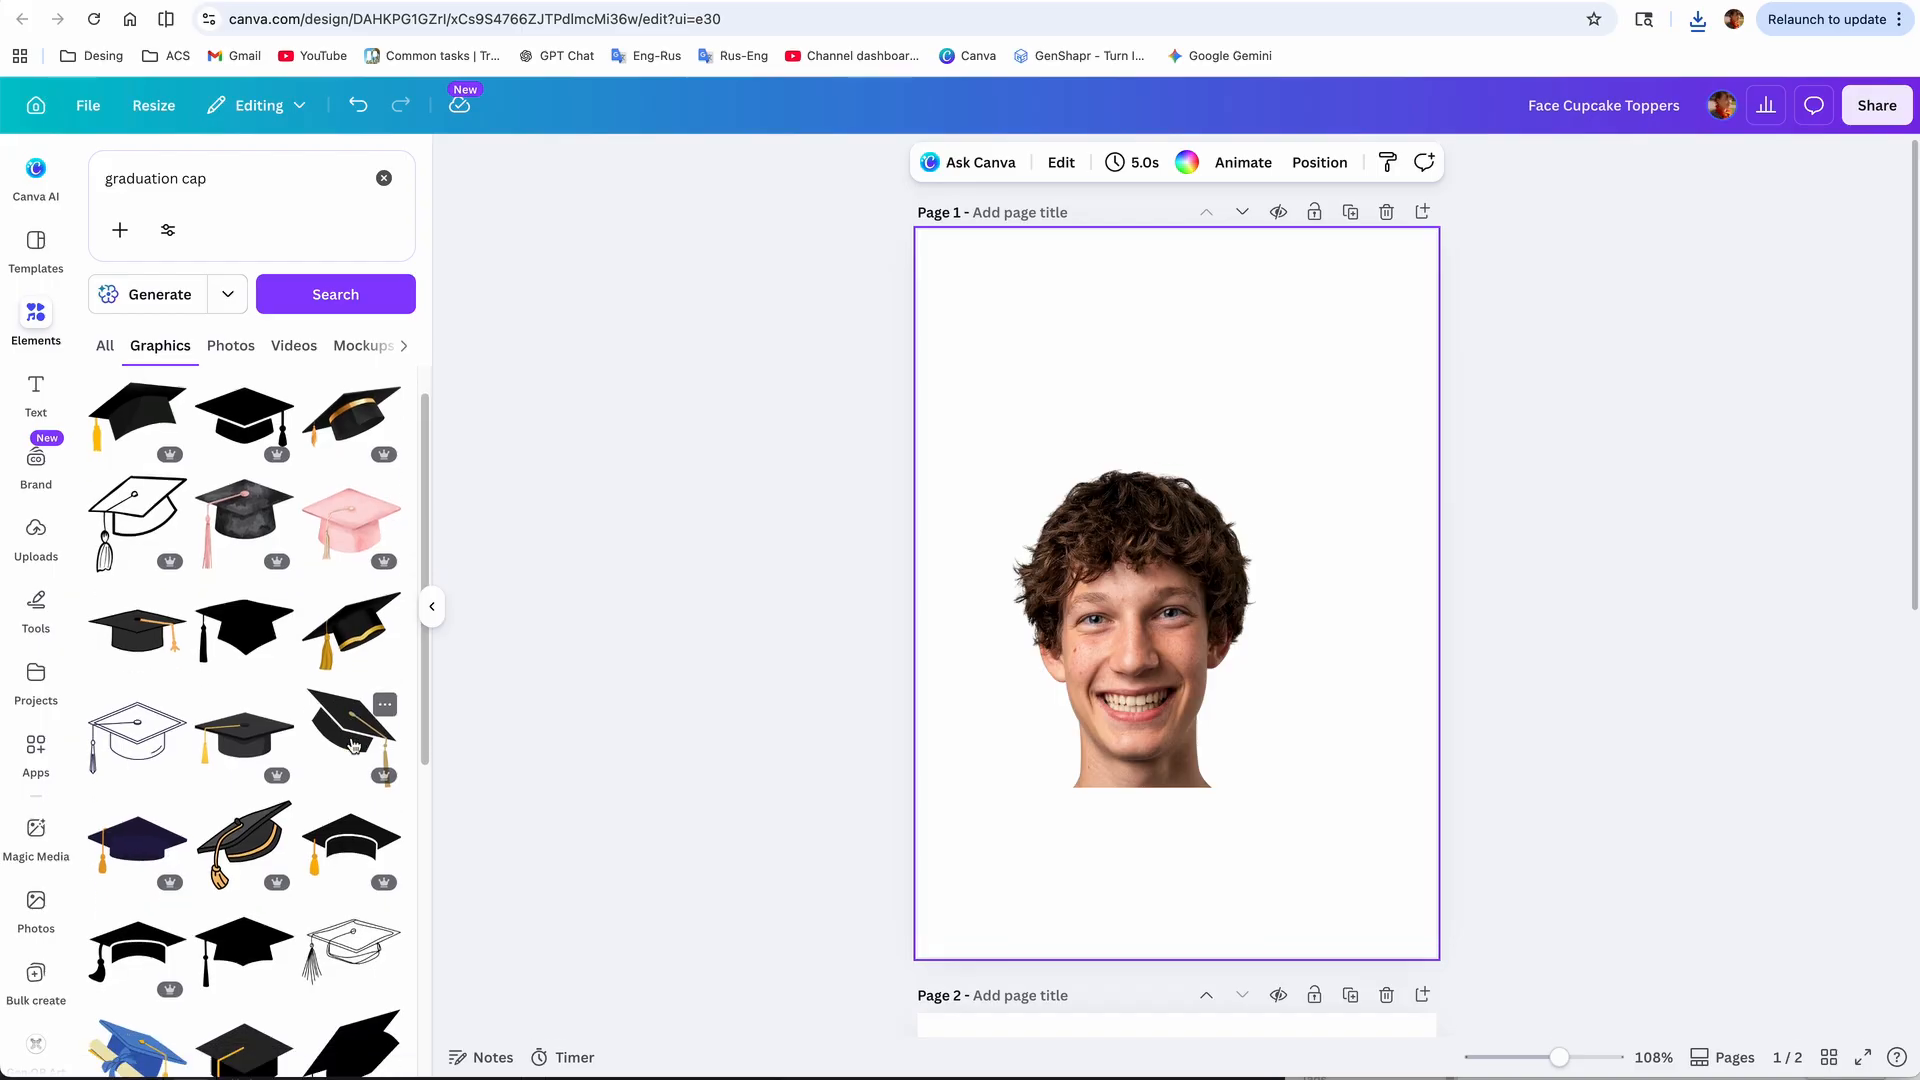
left_click(253, 866)
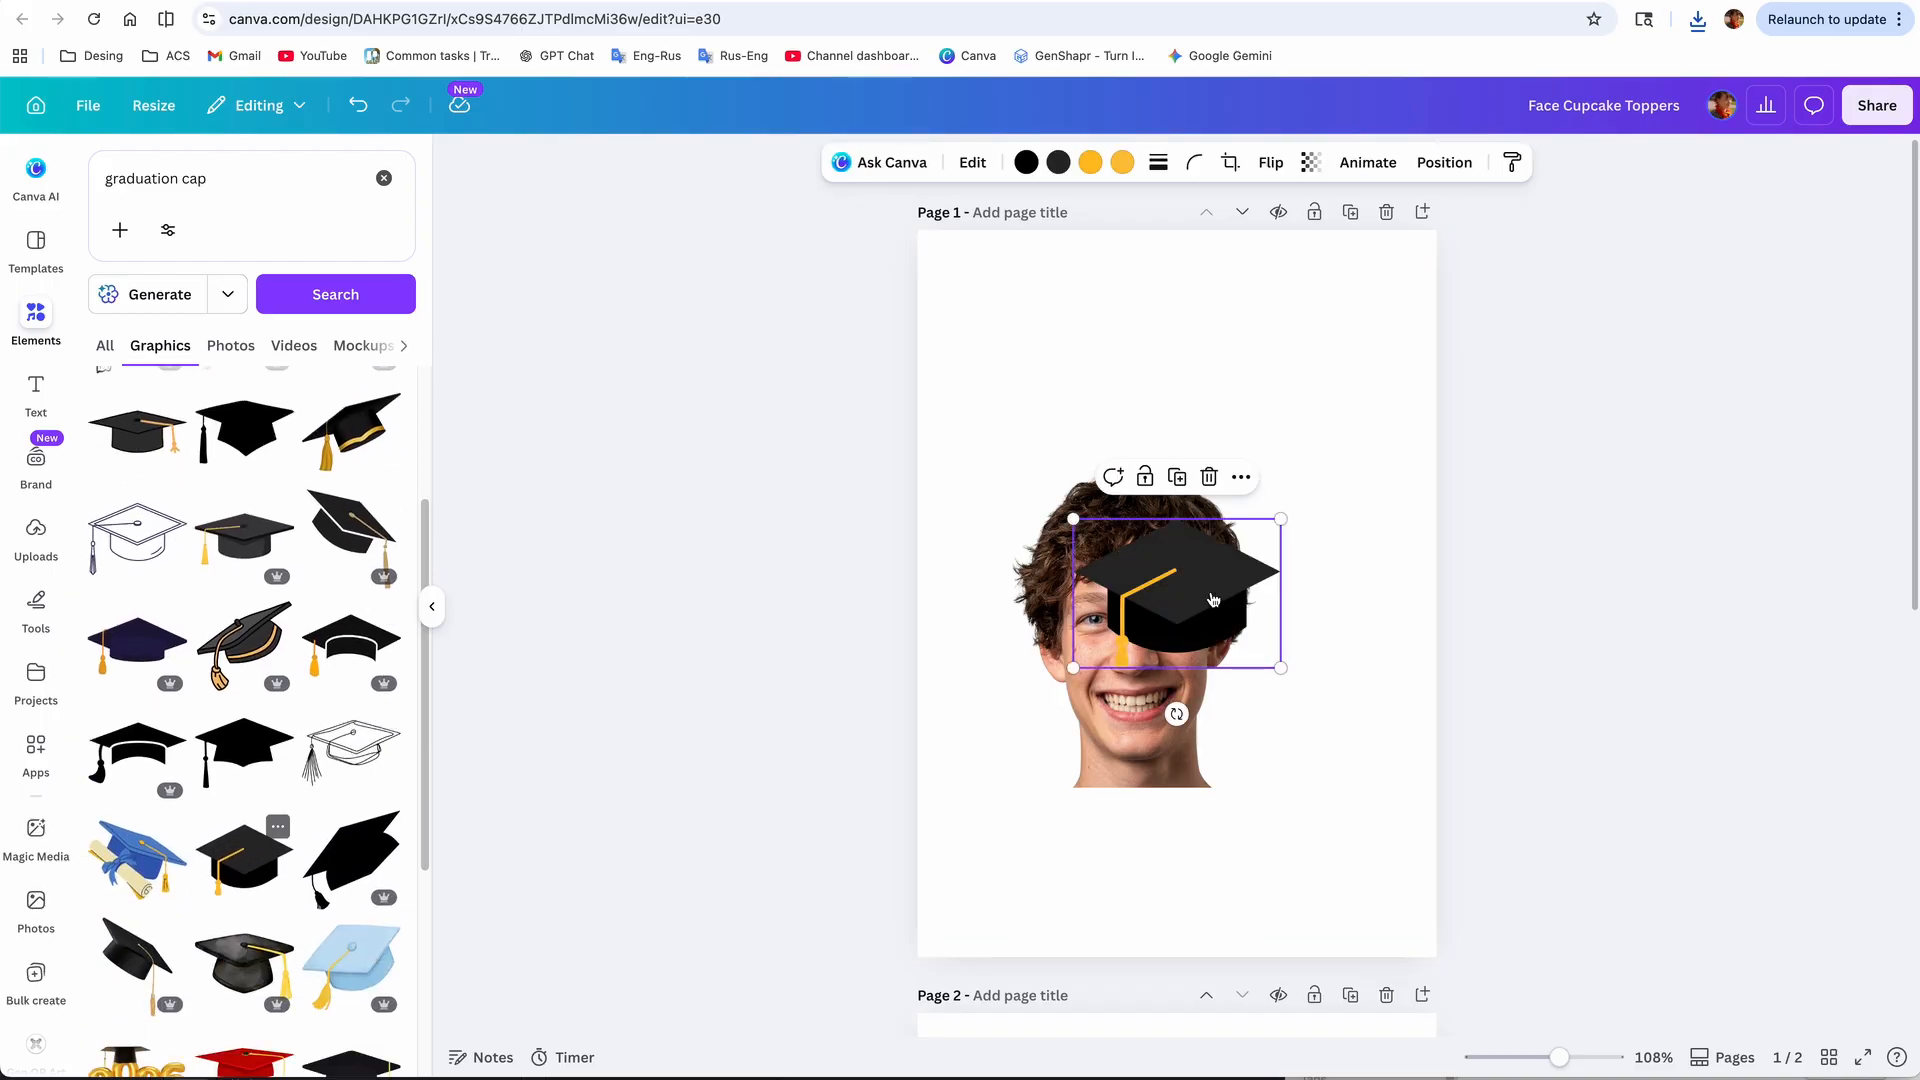
left_click_drag(1190, 583, 1108, 475)
left_click_drag(1217, 403, 1285, 392)
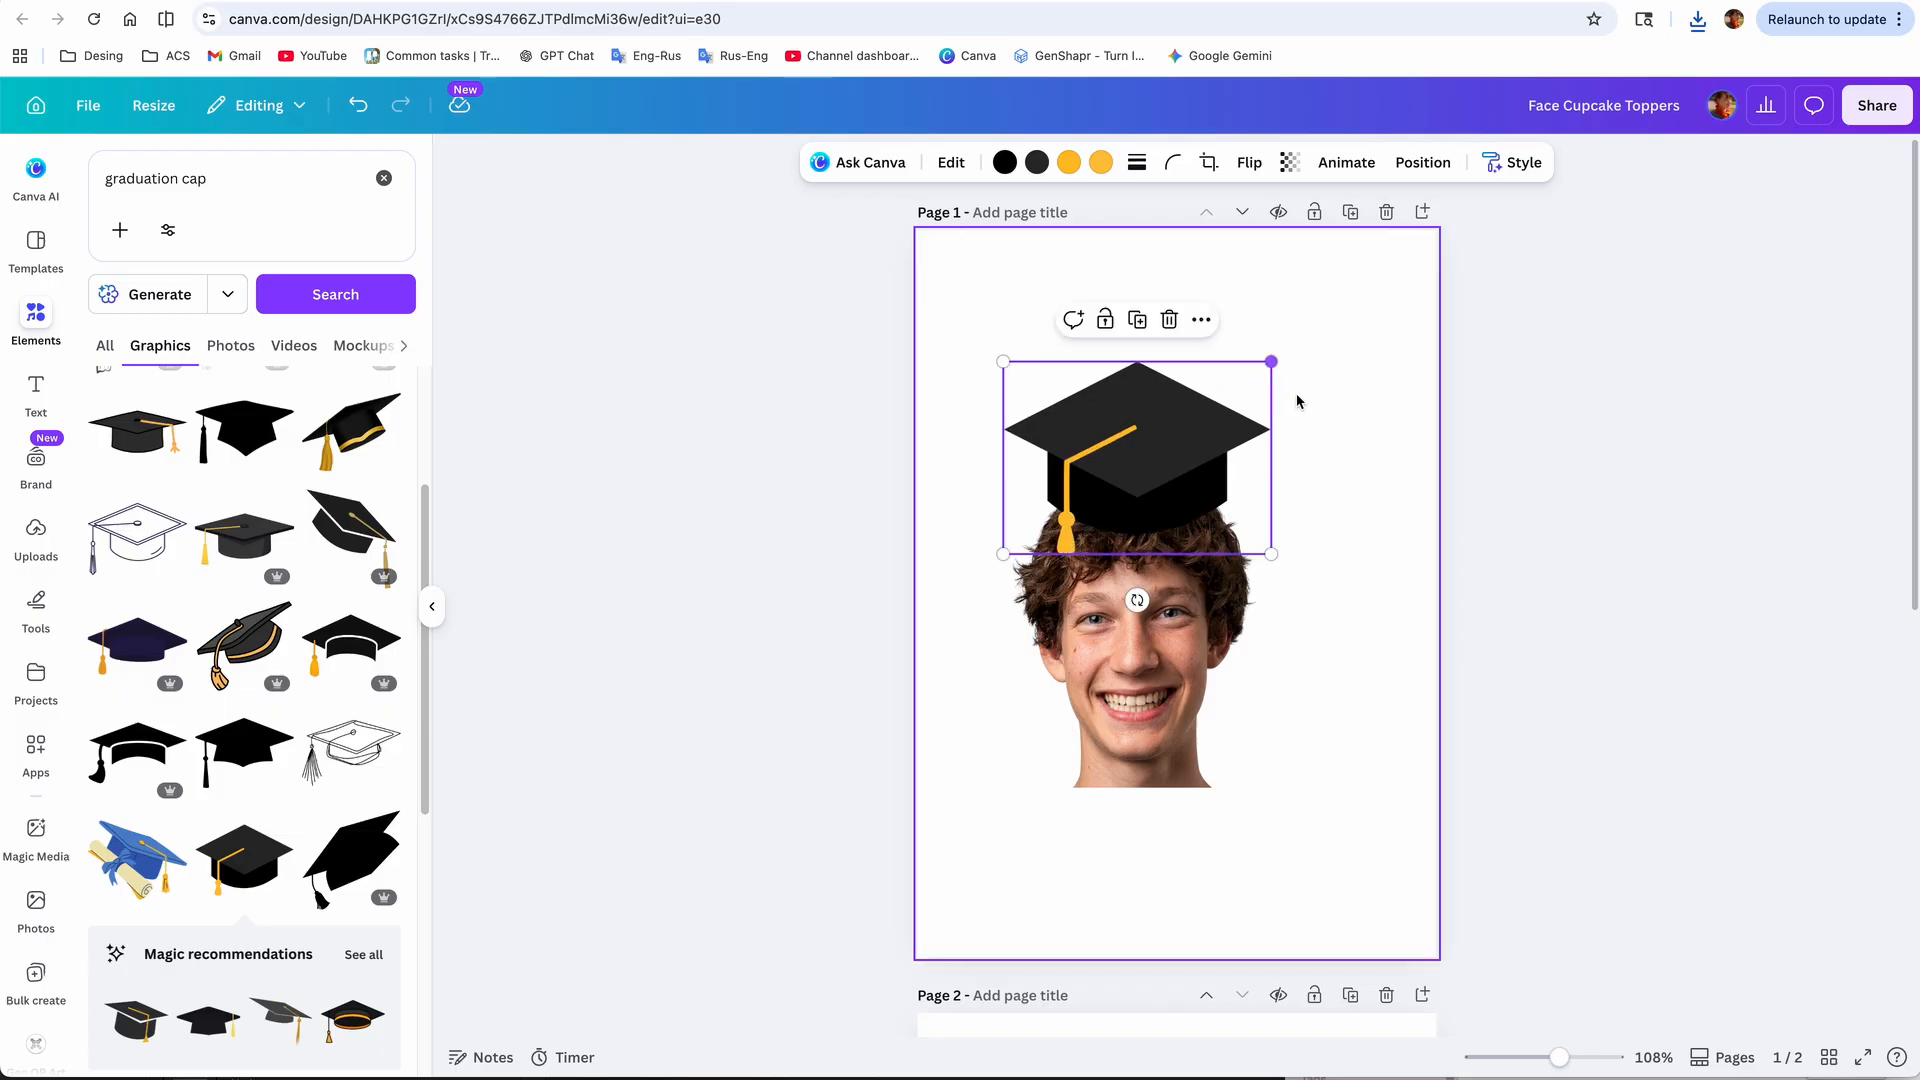
Step: Search the graphics for "sun glasses", add the orange-framed pair and fit it over the boy's eyes
left_click(384, 178)
type("sun glasses")
key("Return")
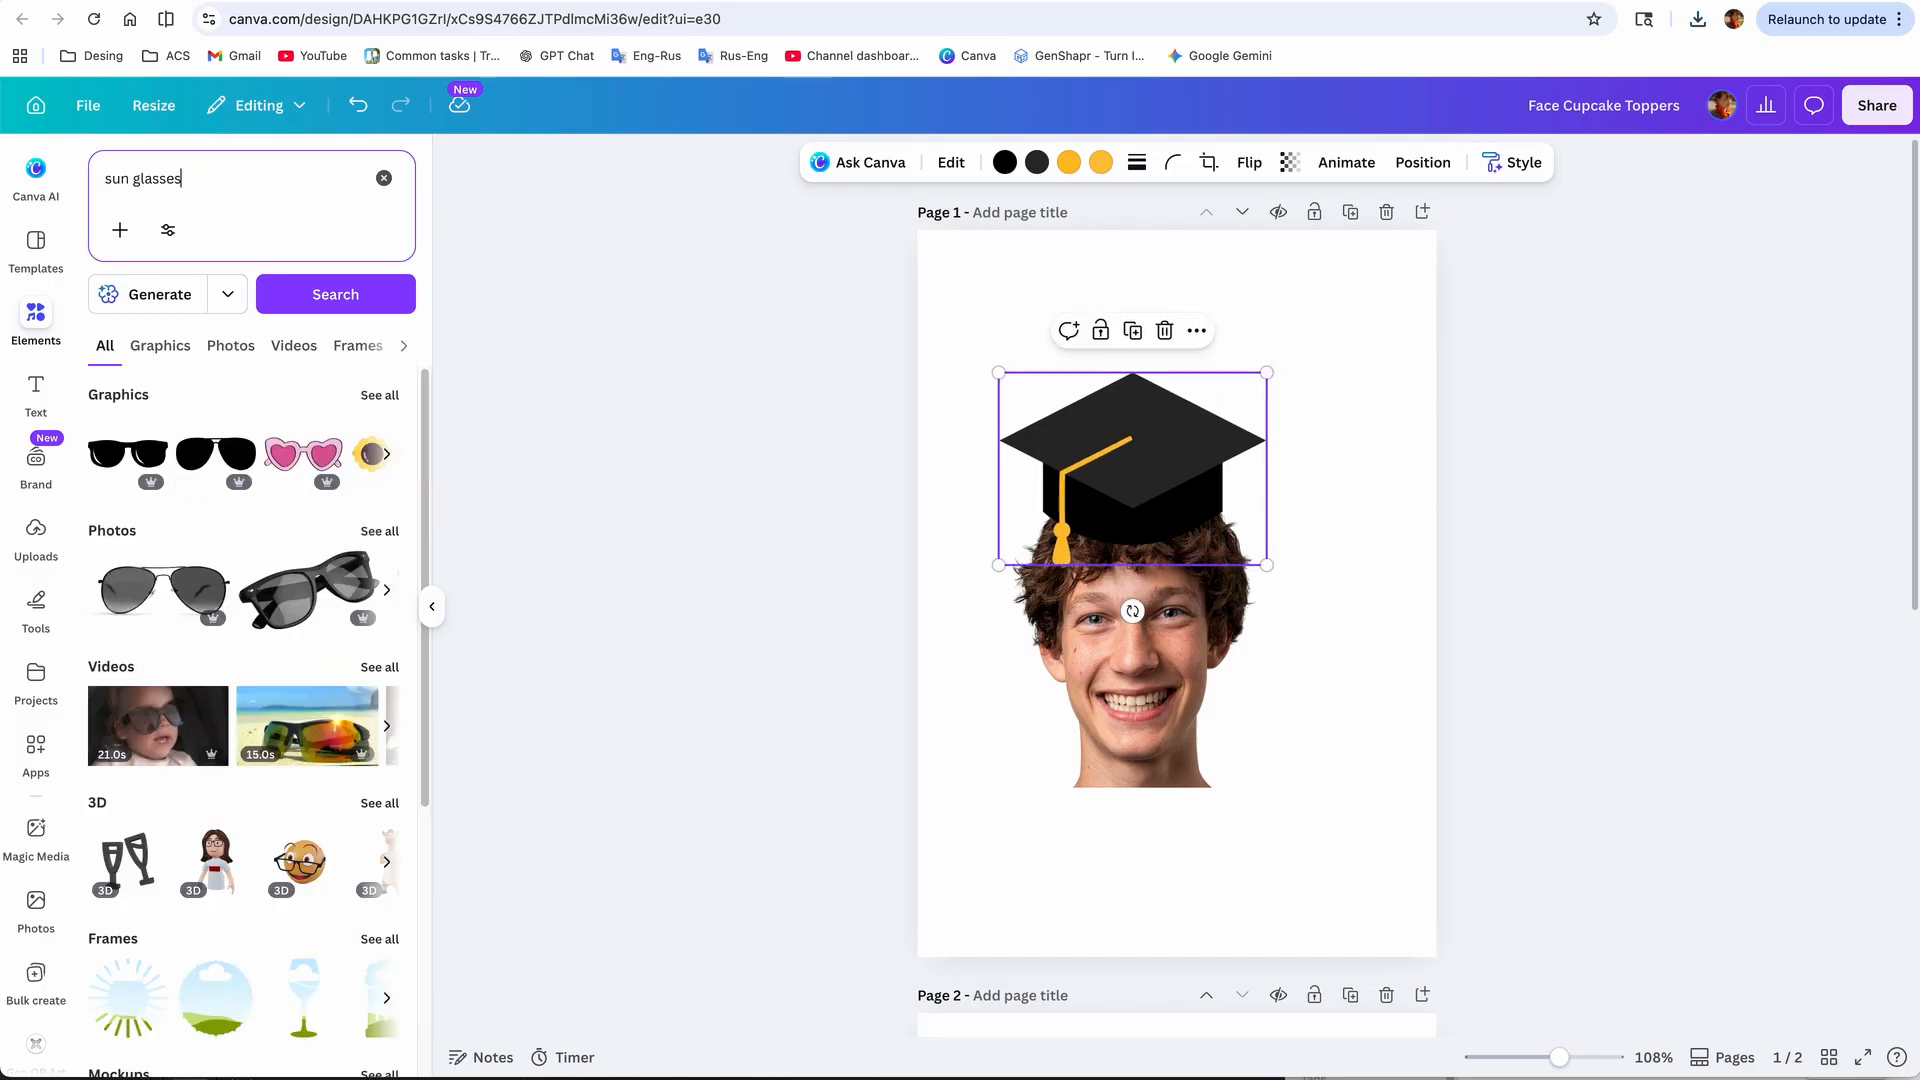
left_click(370, 398)
left_click(244, 570)
left_click_drag(1221, 595, 1191, 641)
left_click_drag(1144, 671, 1230, 589)
mouse_move(1192, 615)
left_mouse_down()
mouse_move(1168, 613)
mouse_move(1184, 618)
left_mouse_up()
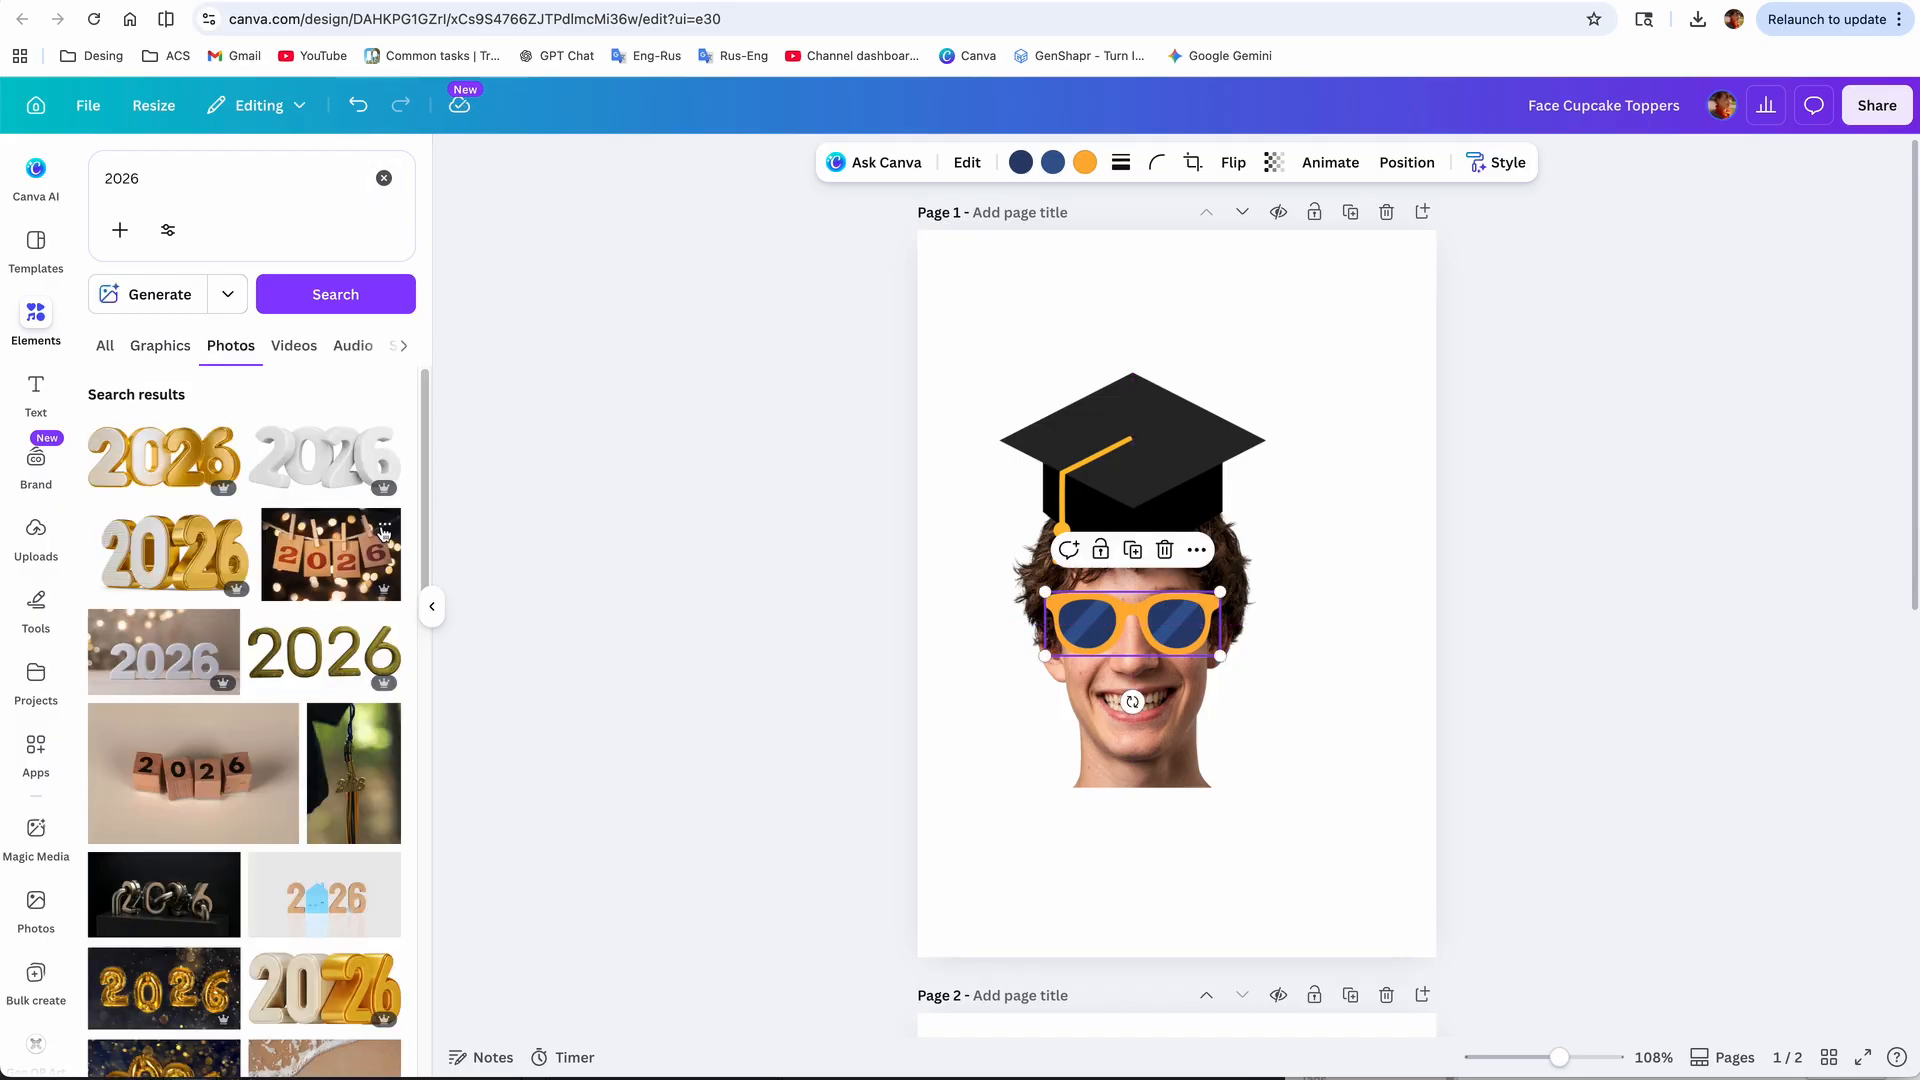
Step: Add the white 2026 image small and tilted on the graduation cap, and move the sunglasses below the head
left_click(325, 457)
left_click_drag(1383, 679, 1097, 564)
left_click_drag(1189, 617, 1277, 888)
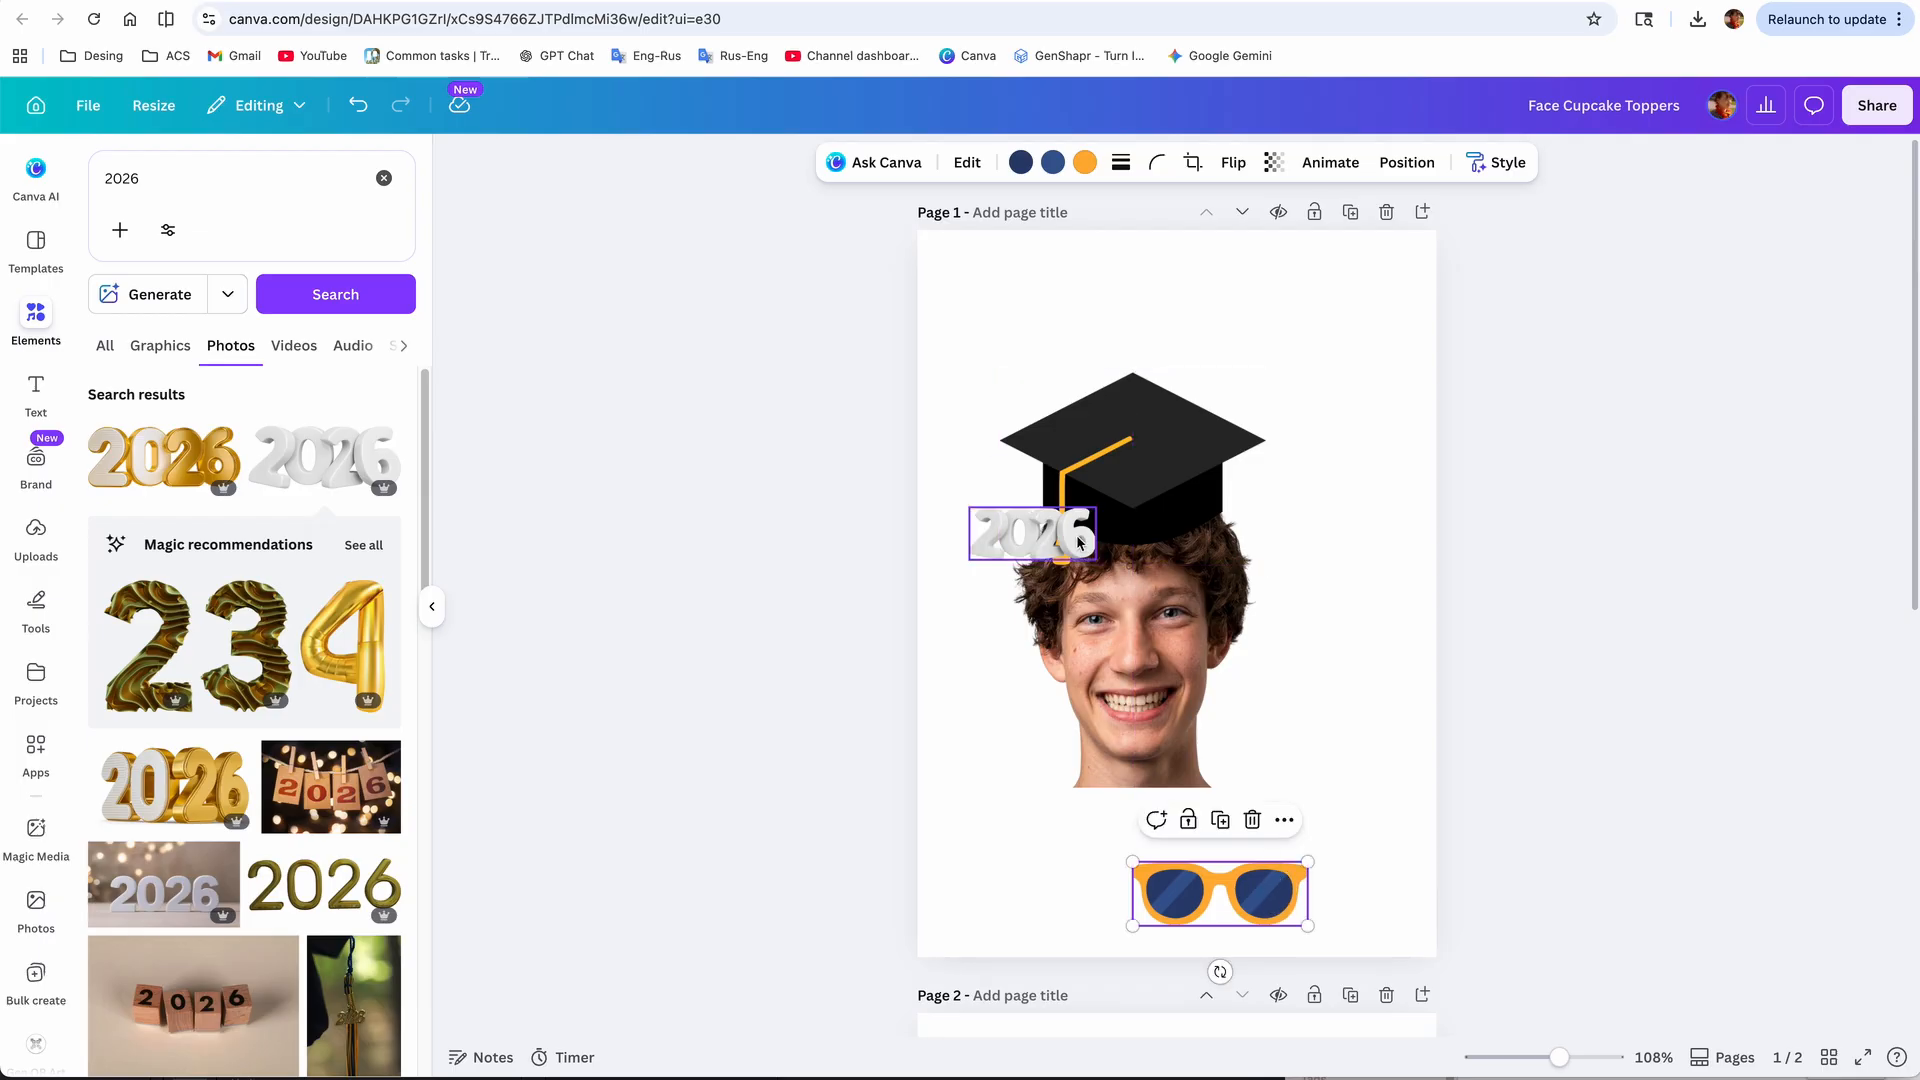
left_click_drag(1033, 531, 1120, 458)
left_click_drag(1110, 532, 1137, 525)
mouse_move(1138, 458)
left_mouse_down()
mouse_move(1203, 489)
mouse_move(1173, 467)
left_mouse_up()
left_click(1330, 698)
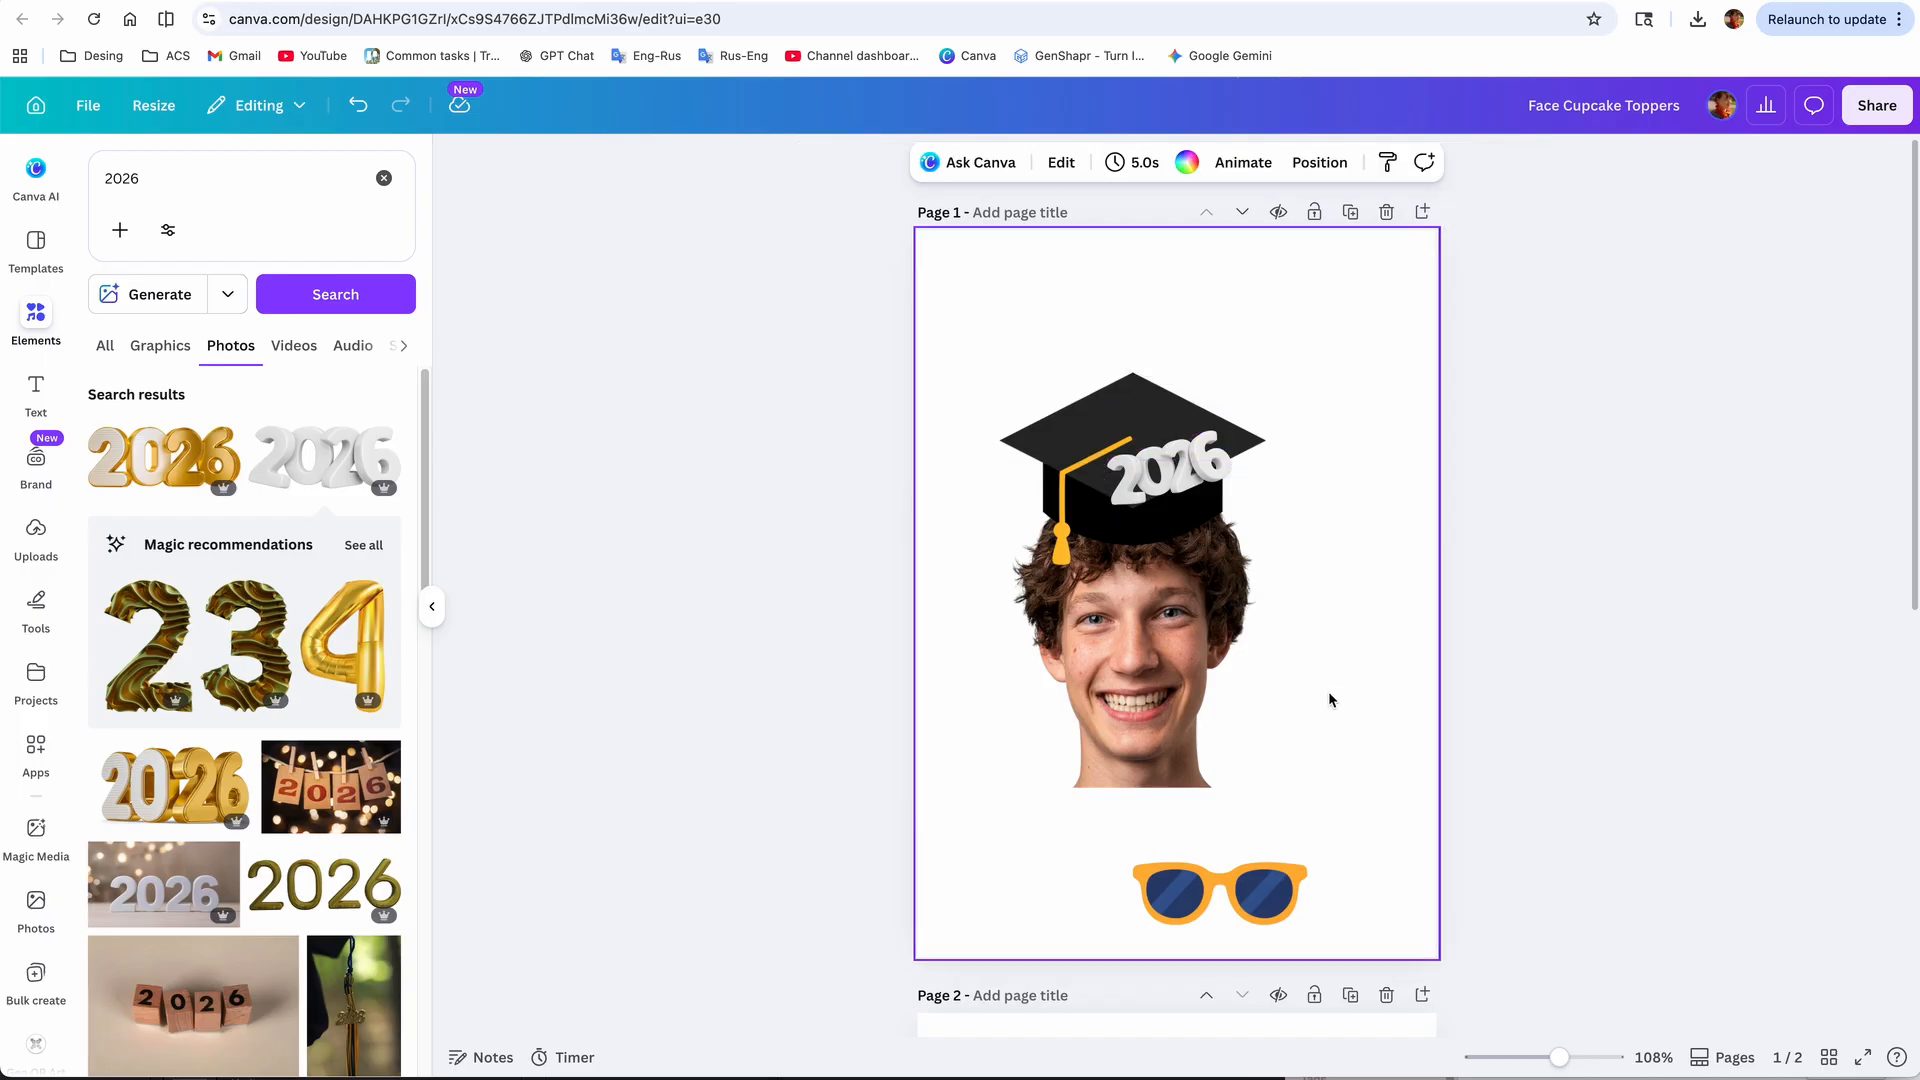
Step: Duplicate the head with its cap and 2026, and shrink the original set toward the page's upper left
left_click_drag(1311, 798, 983, 393)
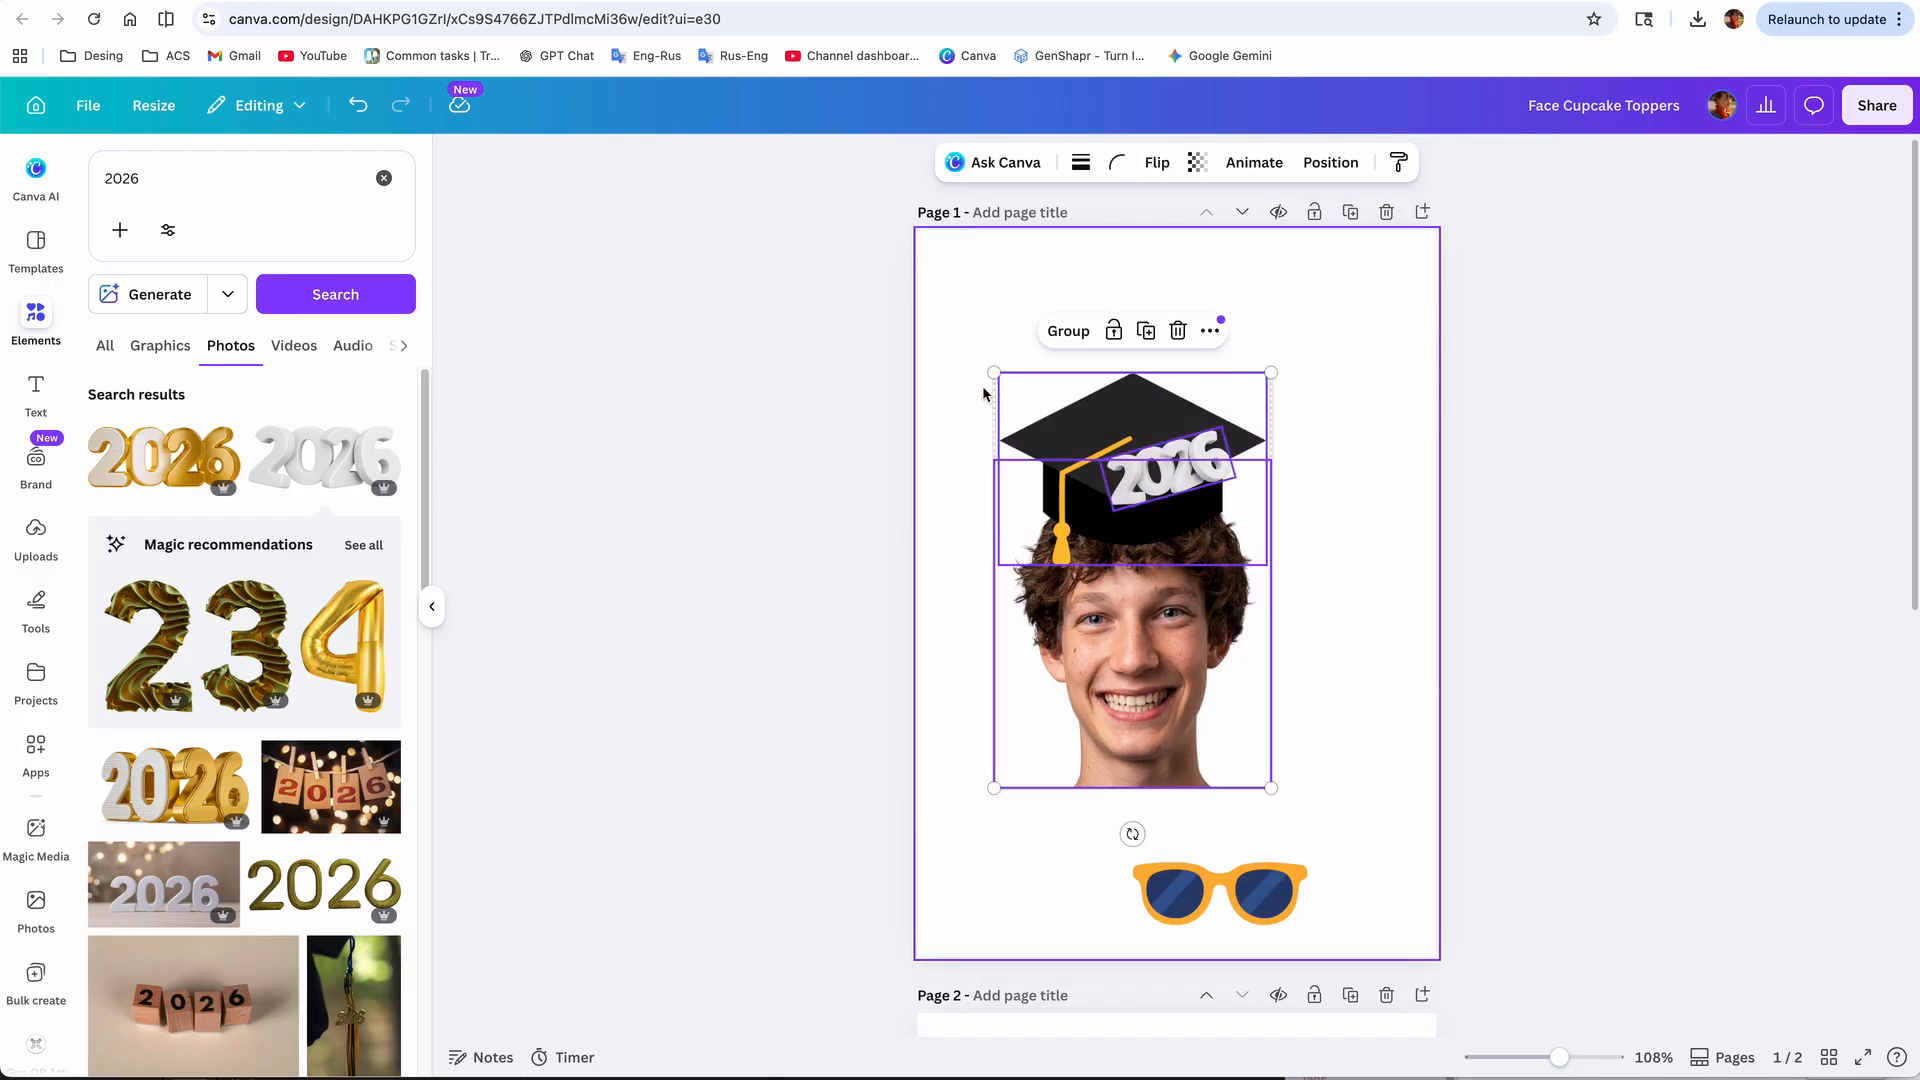
key("super+d")
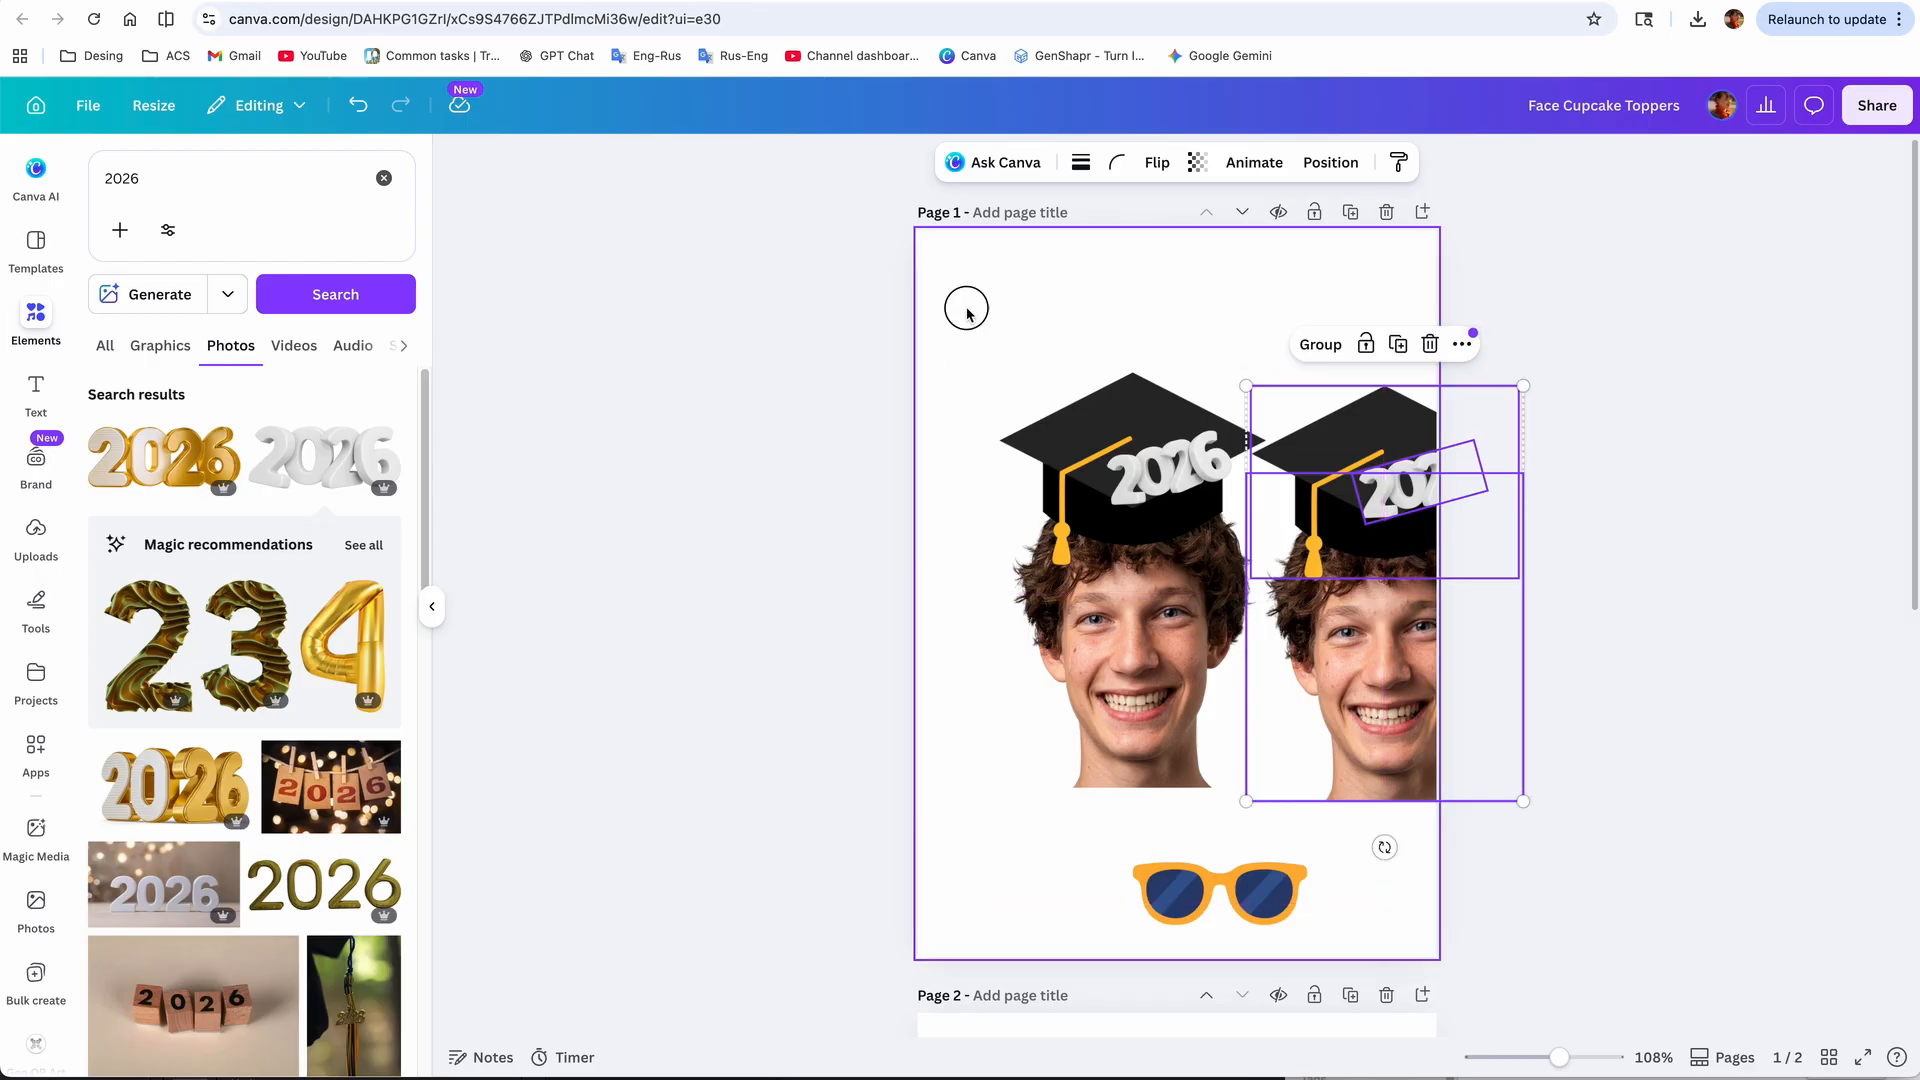
left_click_drag(965, 306, 1172, 793)
left_click_drag(1142, 660, 1079, 519)
left_click_drag(1208, 648, 1037, 510)
left_click_drag(1245, 343, 1401, 827)
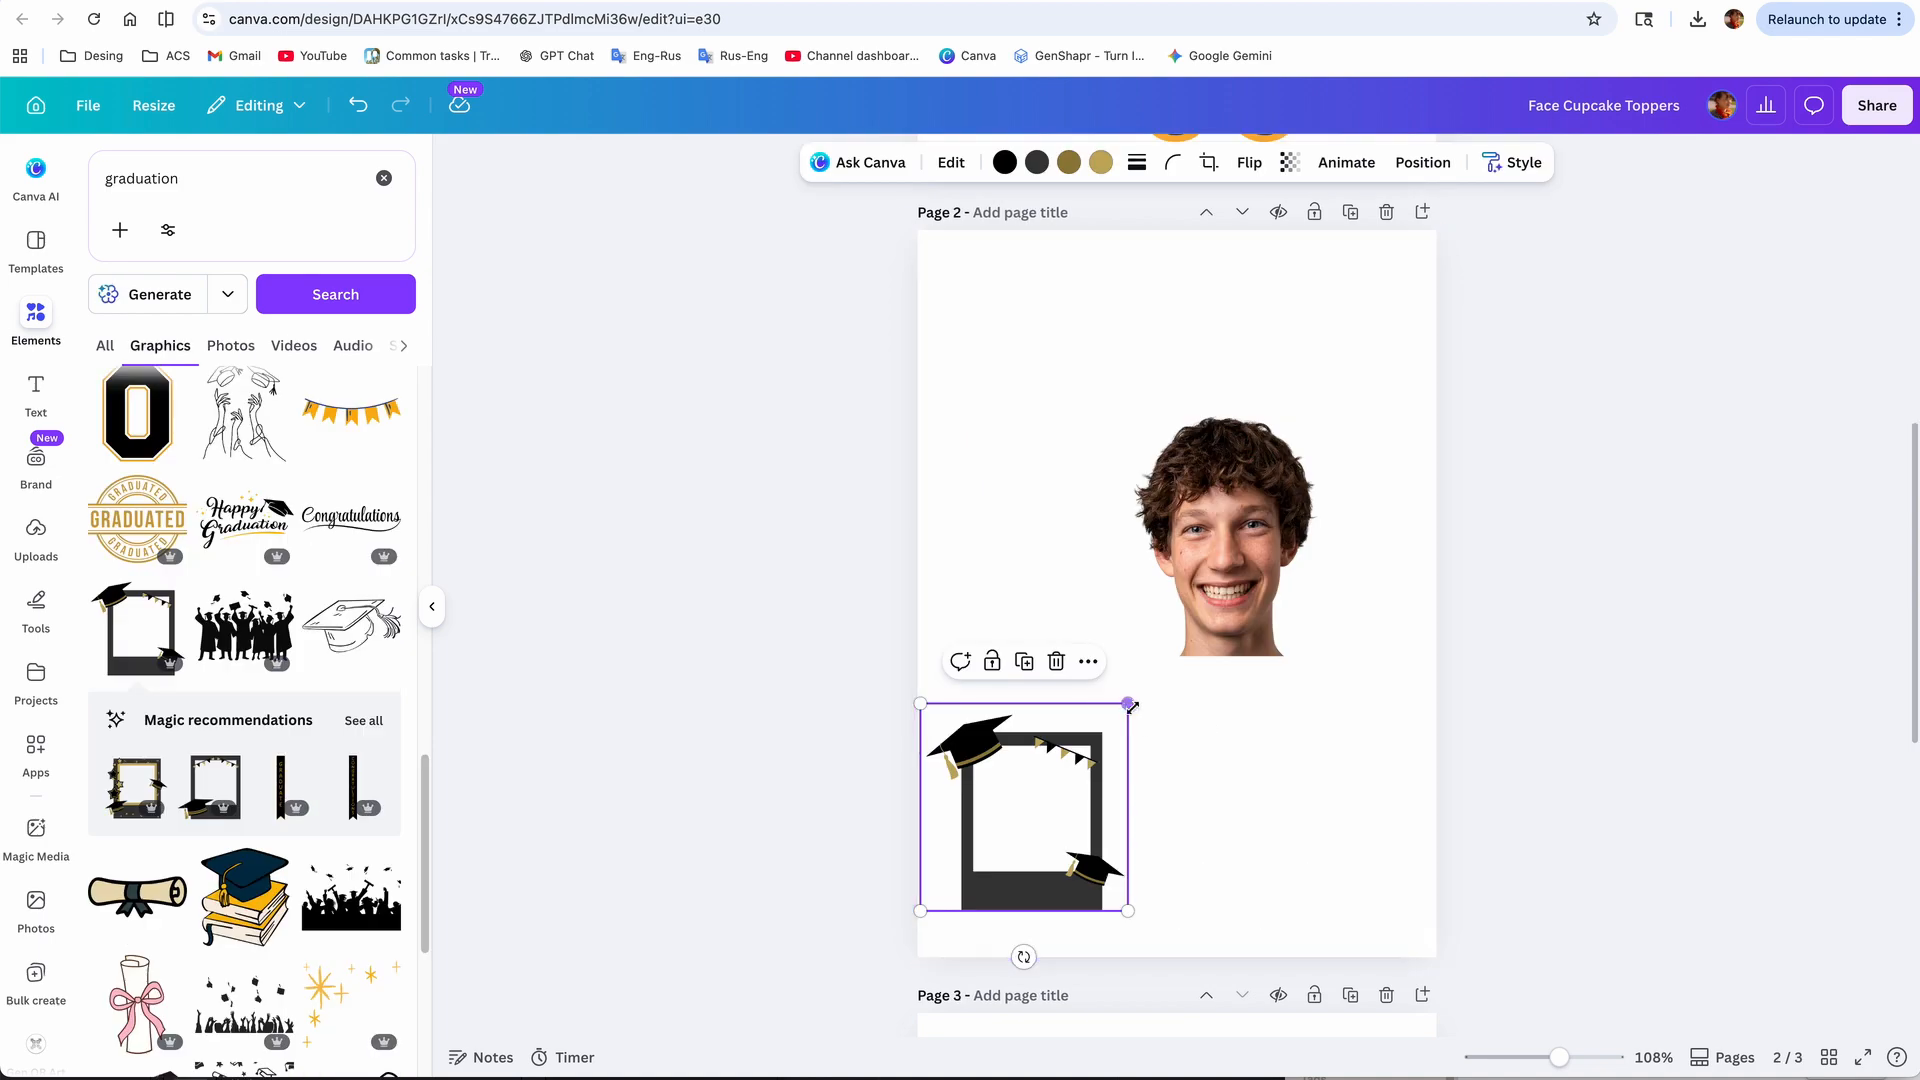
Step: Enlarge the black graduation photo frame on page 2 and position it around the boy's head
left_click_drag(1127, 711, 1293, 537)
left_click_drag(1287, 619, 1385, 458)
left_click_drag(1383, 375, 1473, 283)
left_click_drag(1303, 716, 1272, 700)
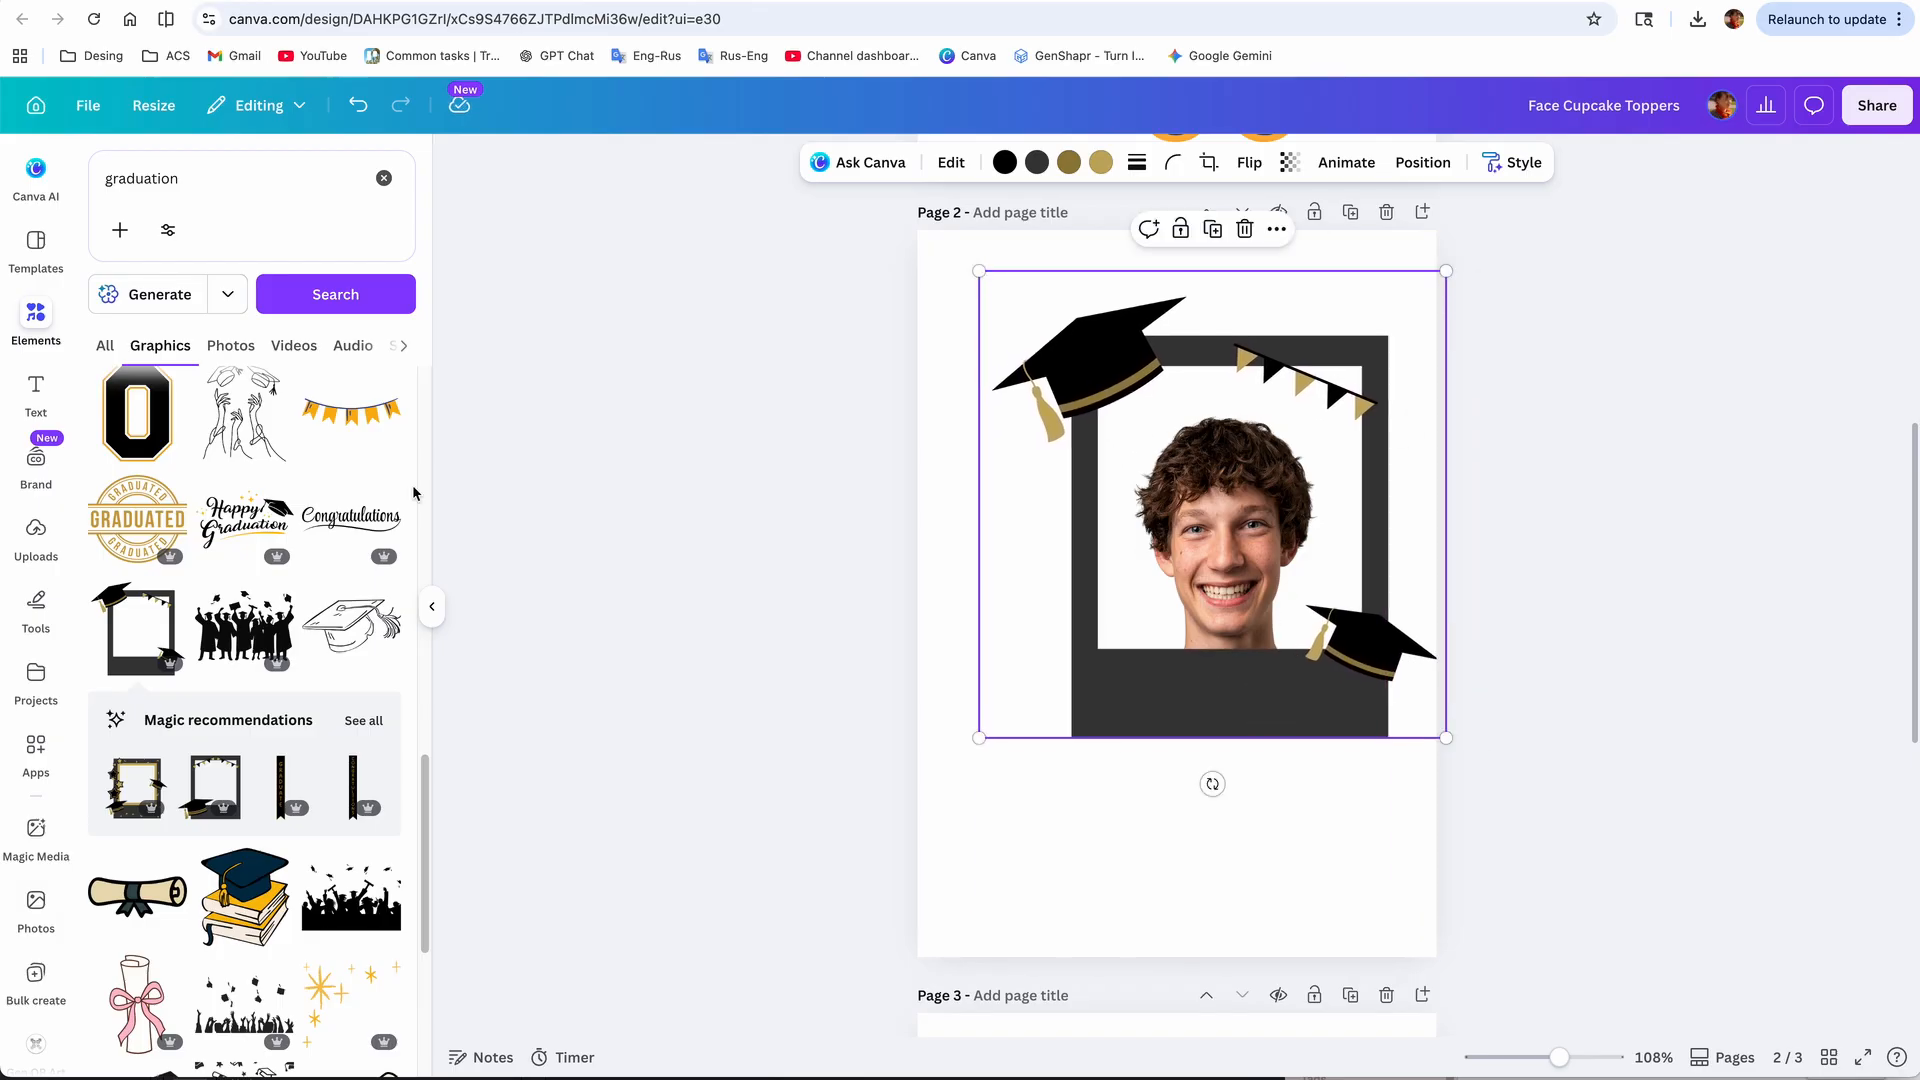
Step: Add the diploma scroll with the red ribbon and place it tilted over the photo frame's lower left corner
scroll(299, 859, "down", 3)
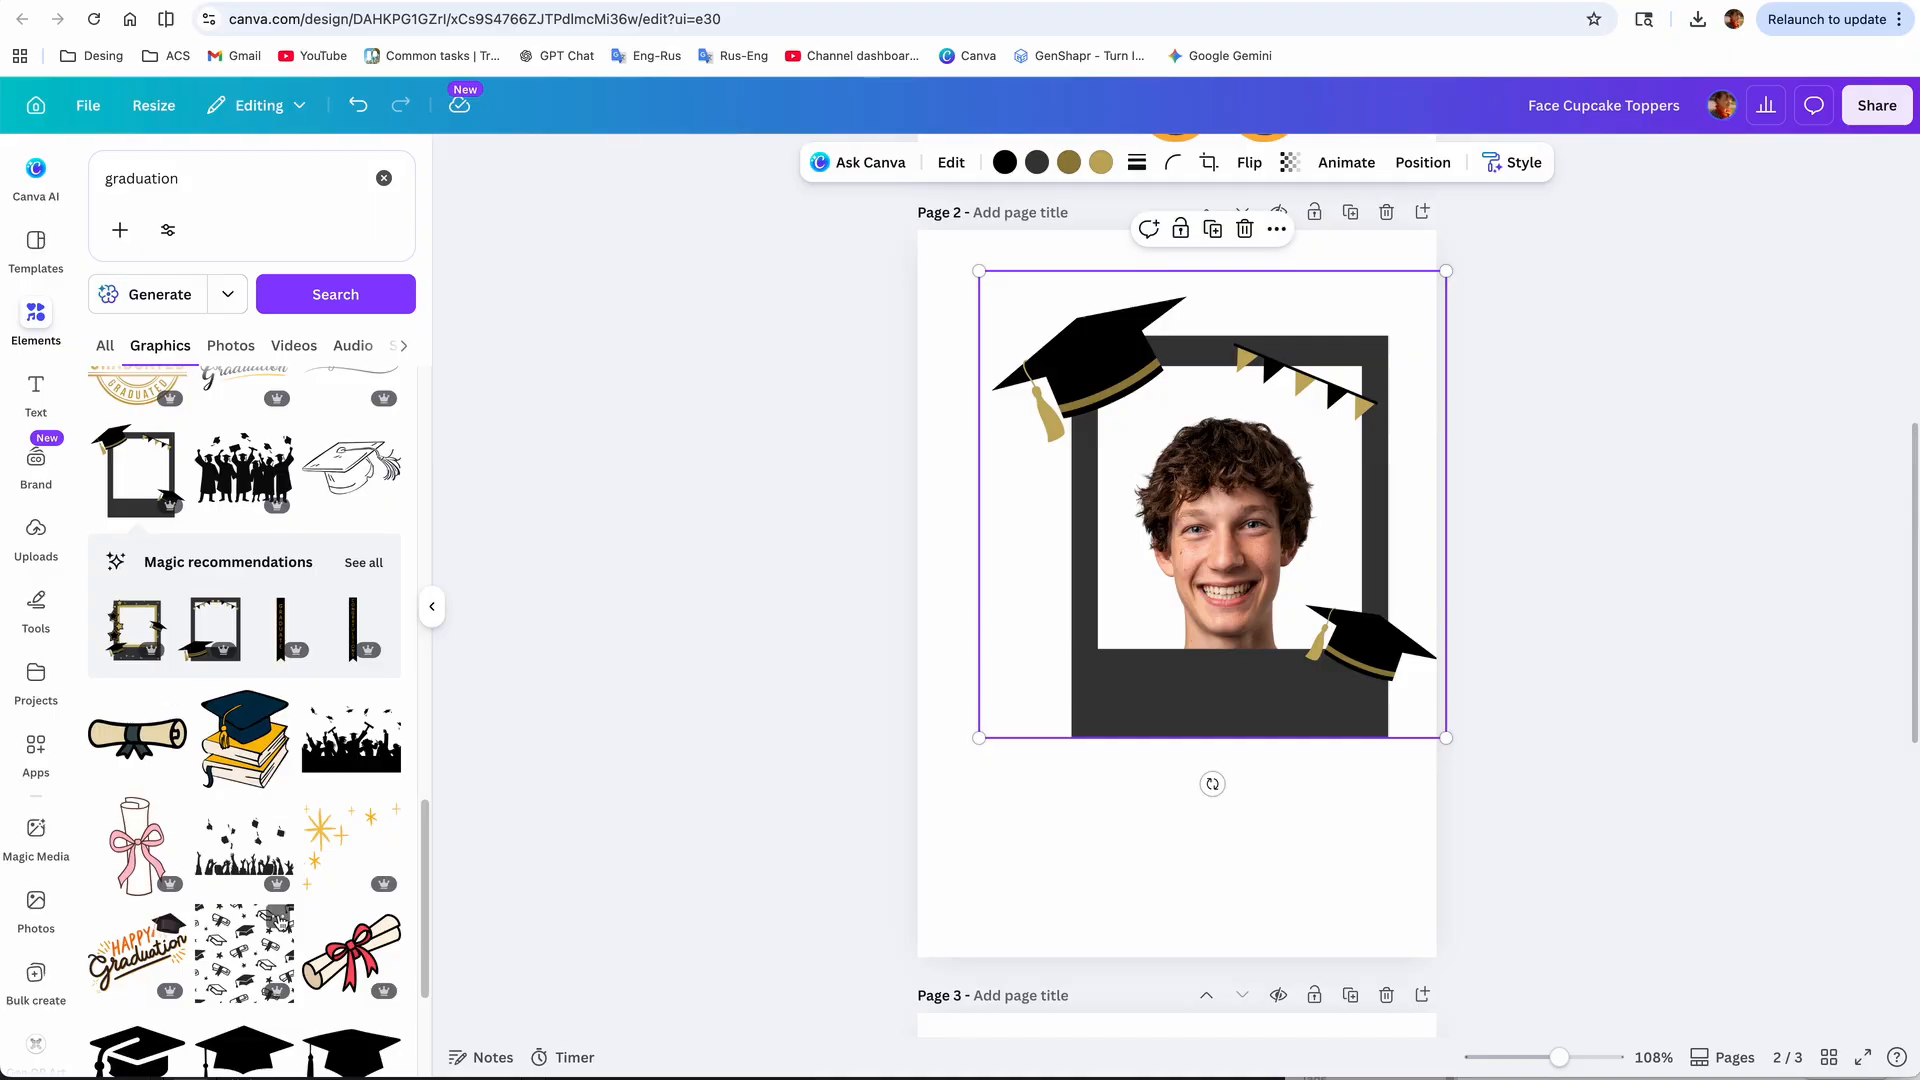
scroll(283, 918, "down", 5)
left_click(351, 545)
left_click_drag(1173, 722, 1053, 631)
left_click_drag(1217, 615, 1180, 677)
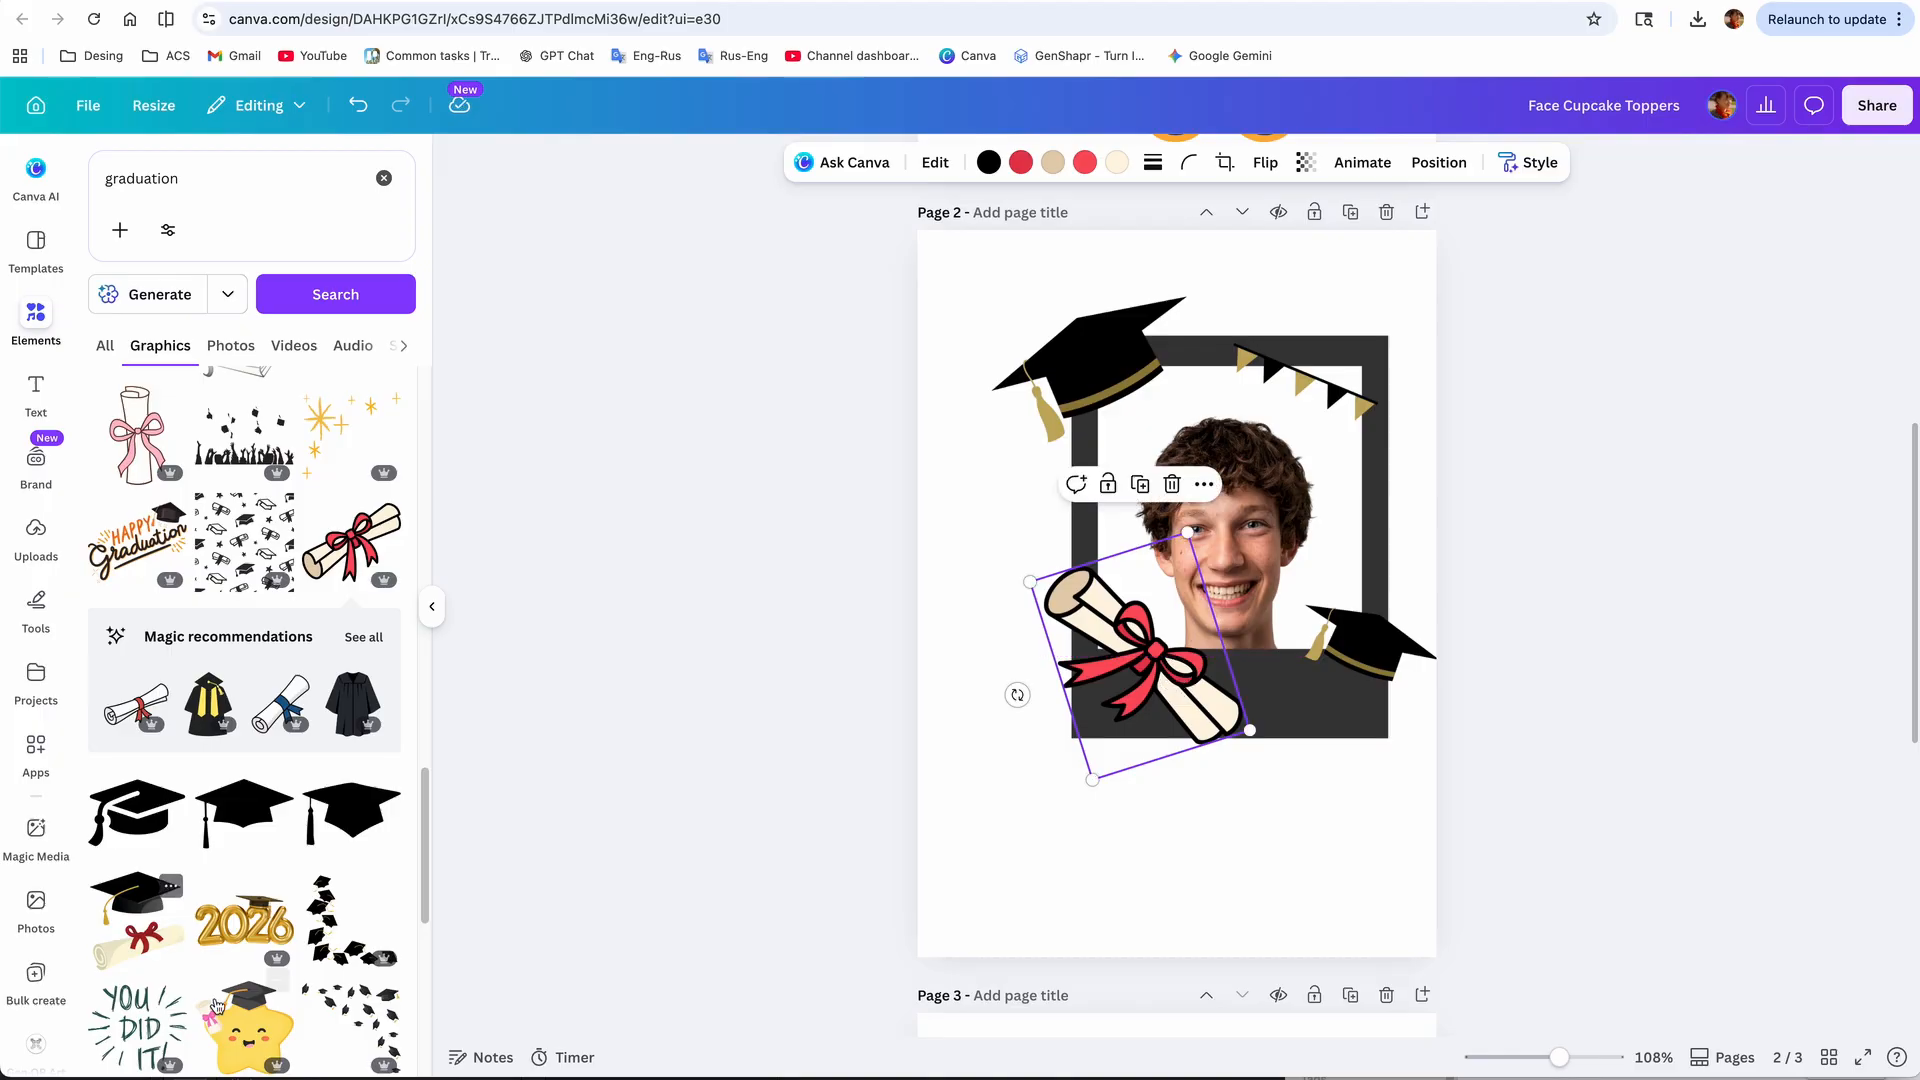
Step: Add the blue graduation cap with the yellow tassel and fit it onto the framed head on page 2
scroll(216, 1006, "down", 10)
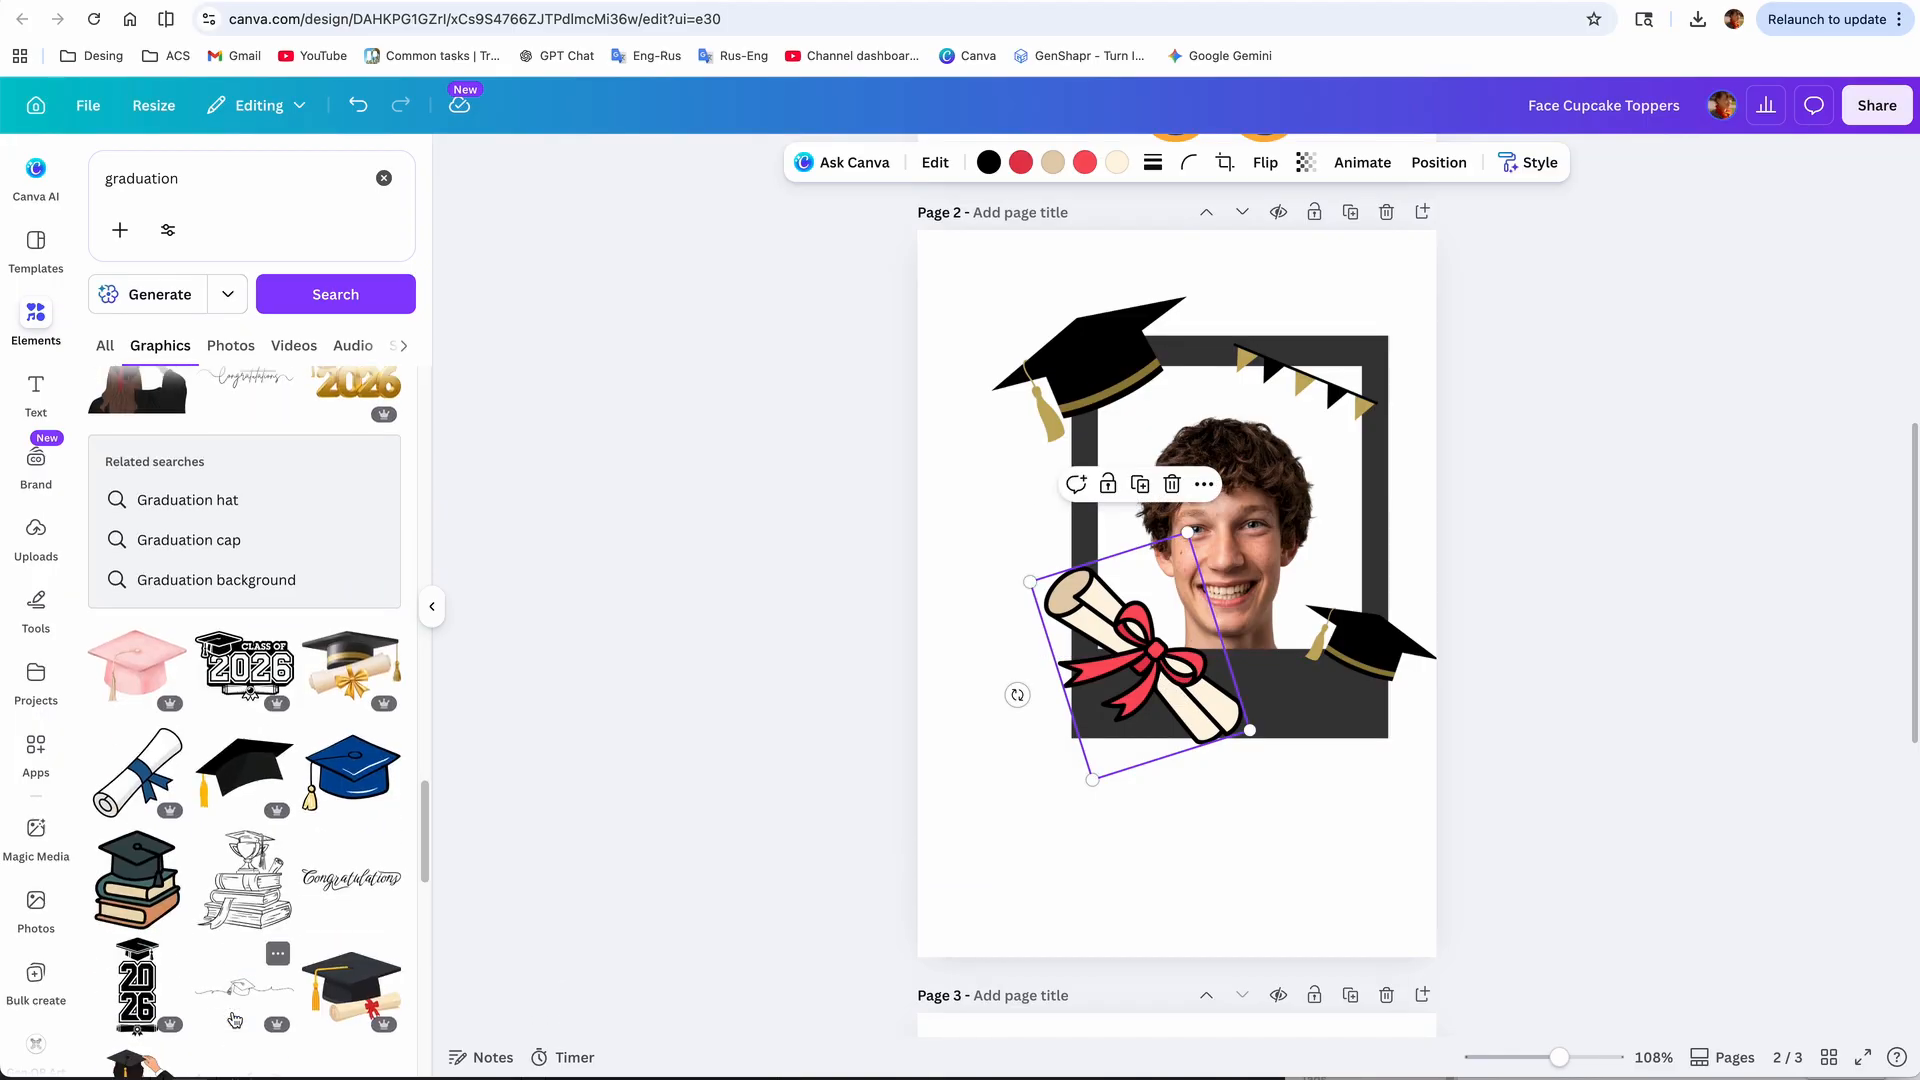
left_click(352, 715)
left_click_drag(1211, 573, 1248, 433)
left_click_drag(1316, 371, 1288, 394)
left_click_drag(1215, 461, 1226, 445)
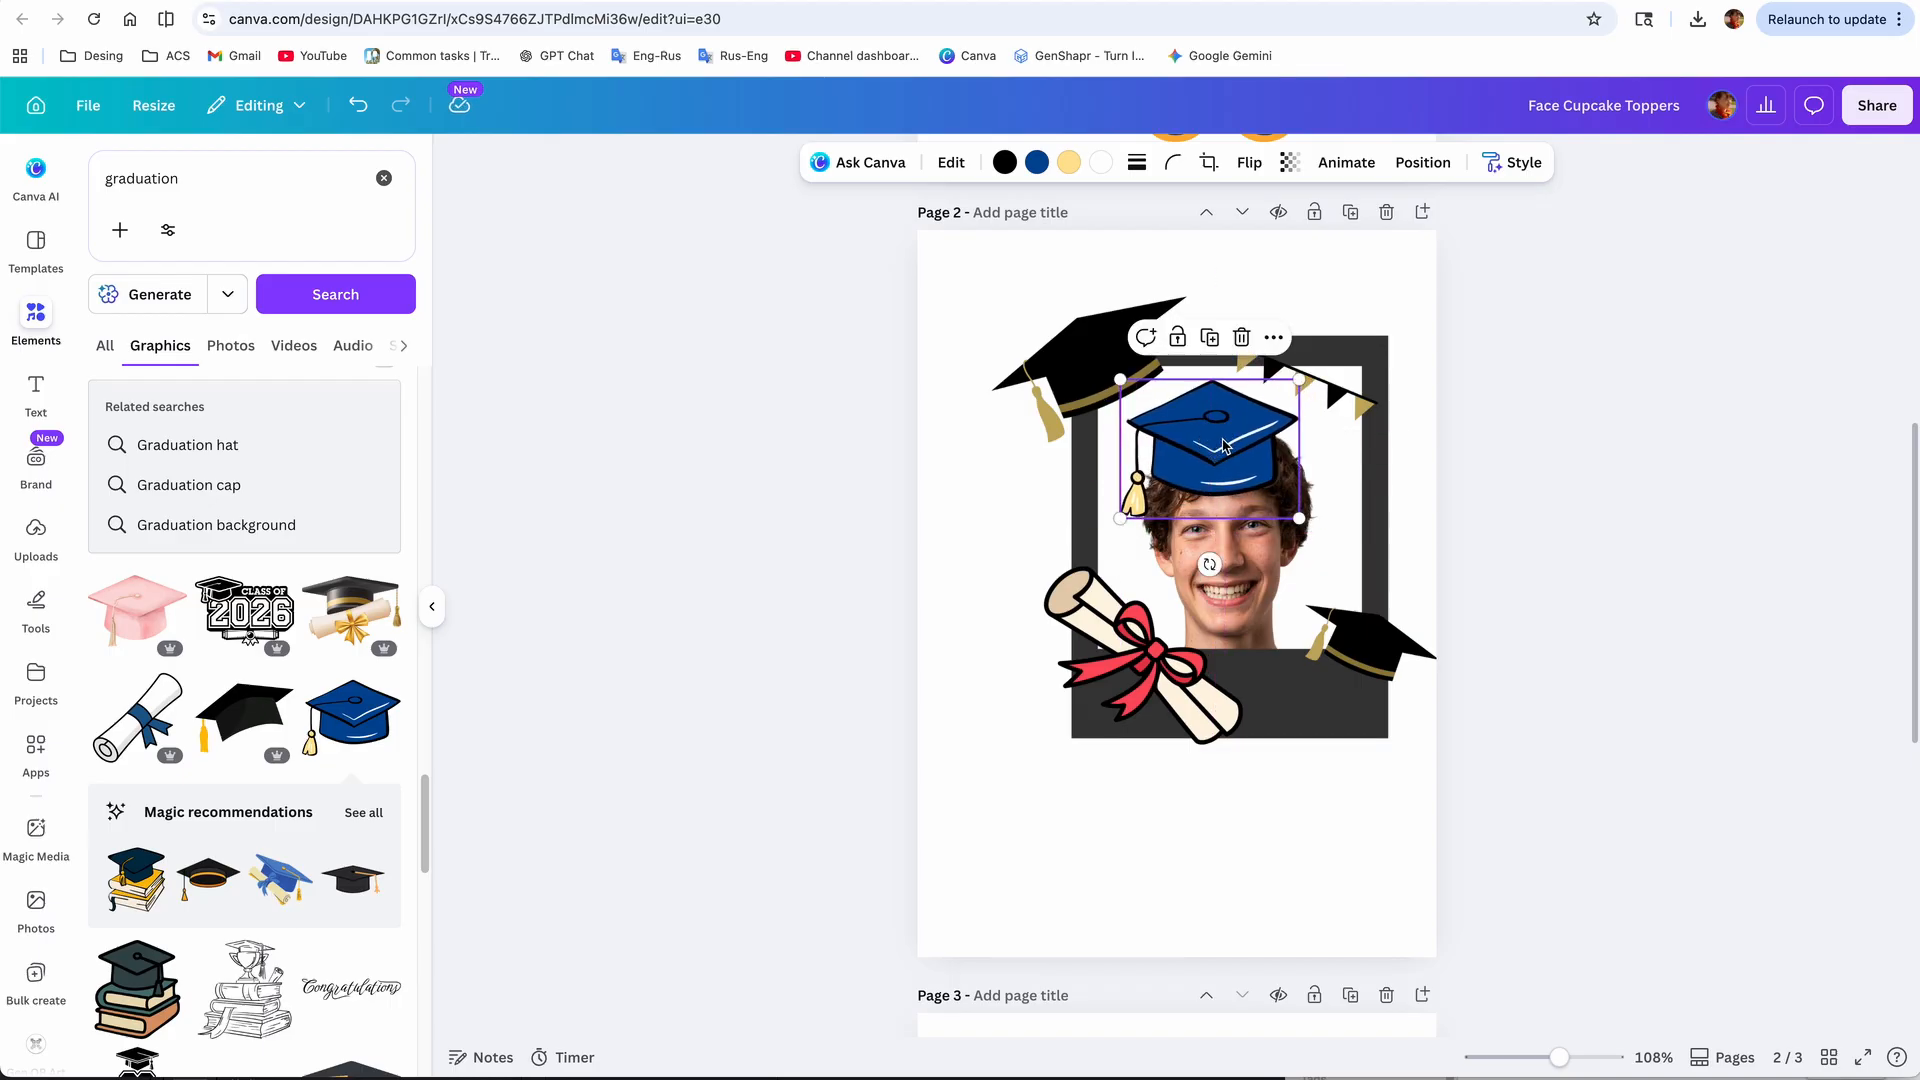
left_click_drag(1299, 380, 1327, 357)
left_click_drag(1255, 414, 1244, 416)
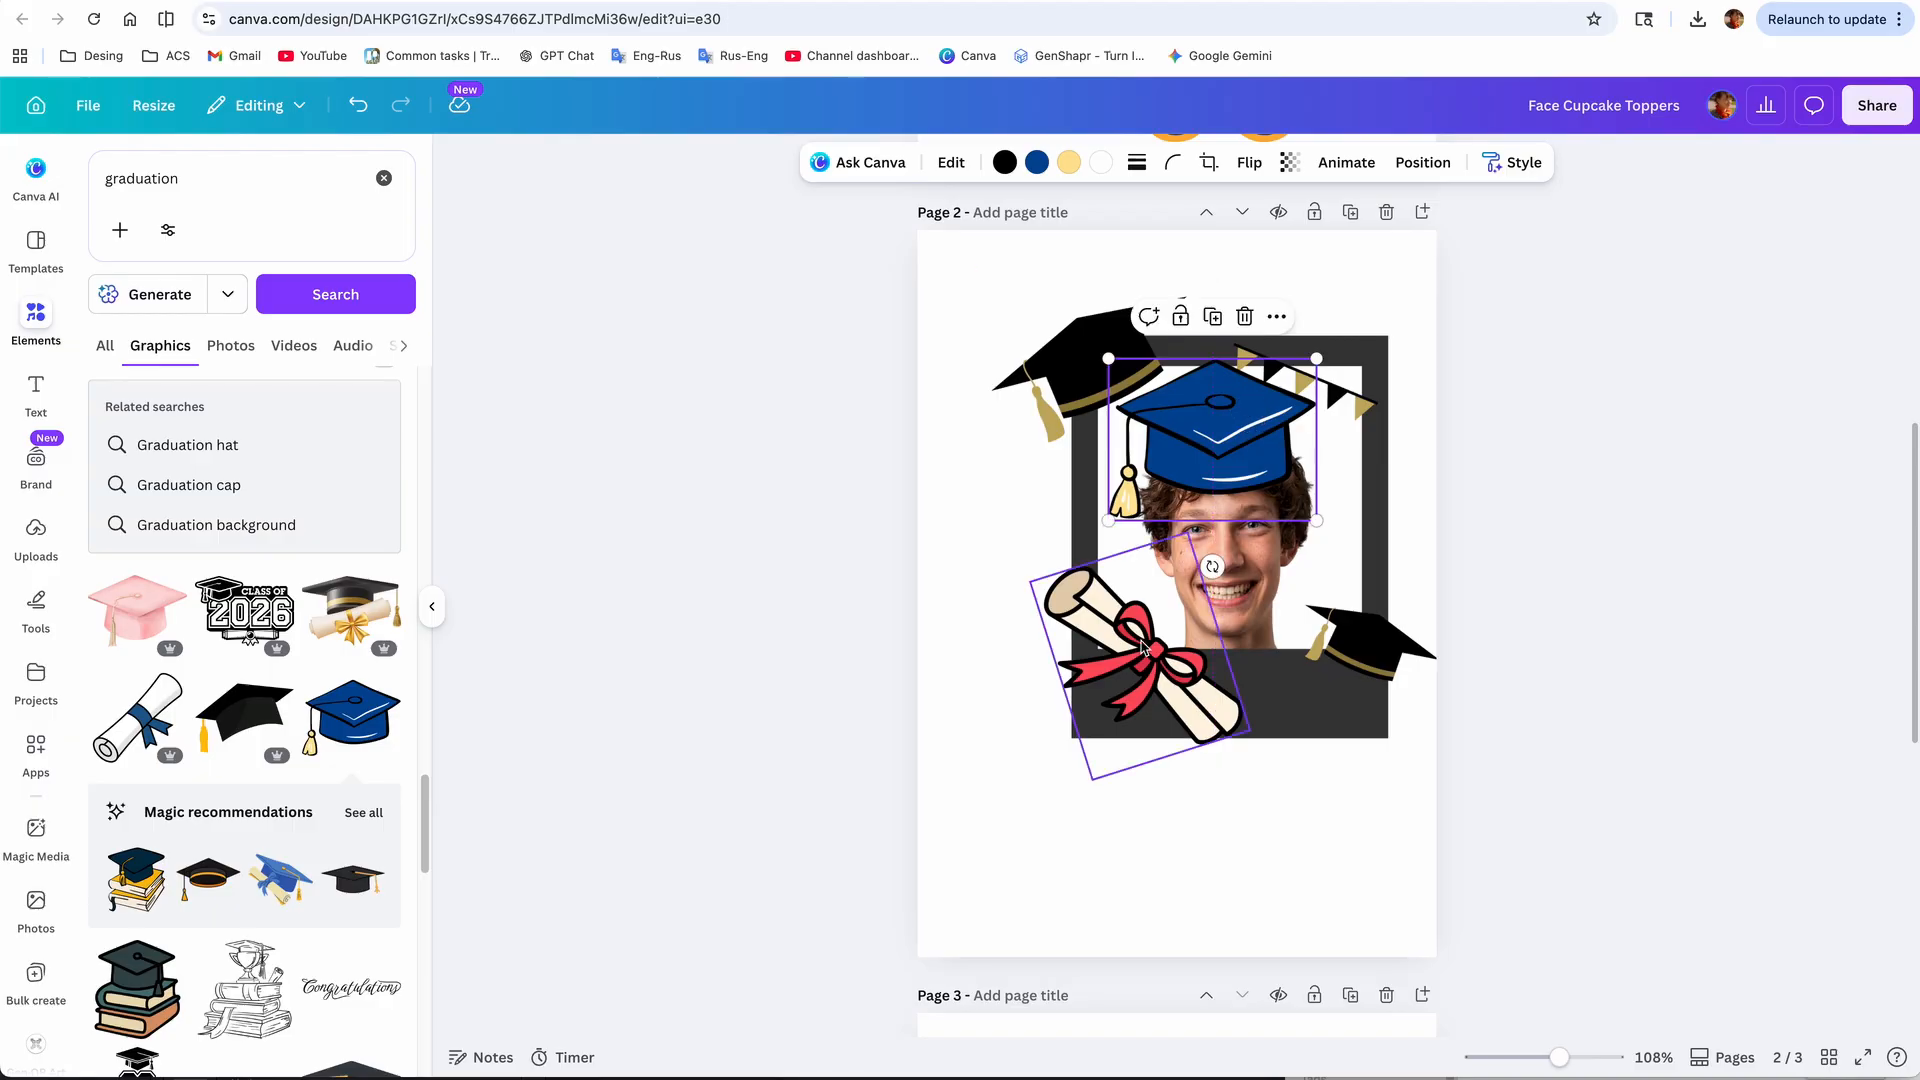
Step: Recolor the diploma scroll's red ribbon to the dark blue of the graduation cap
left_click(1142, 648)
left_click(1020, 162)
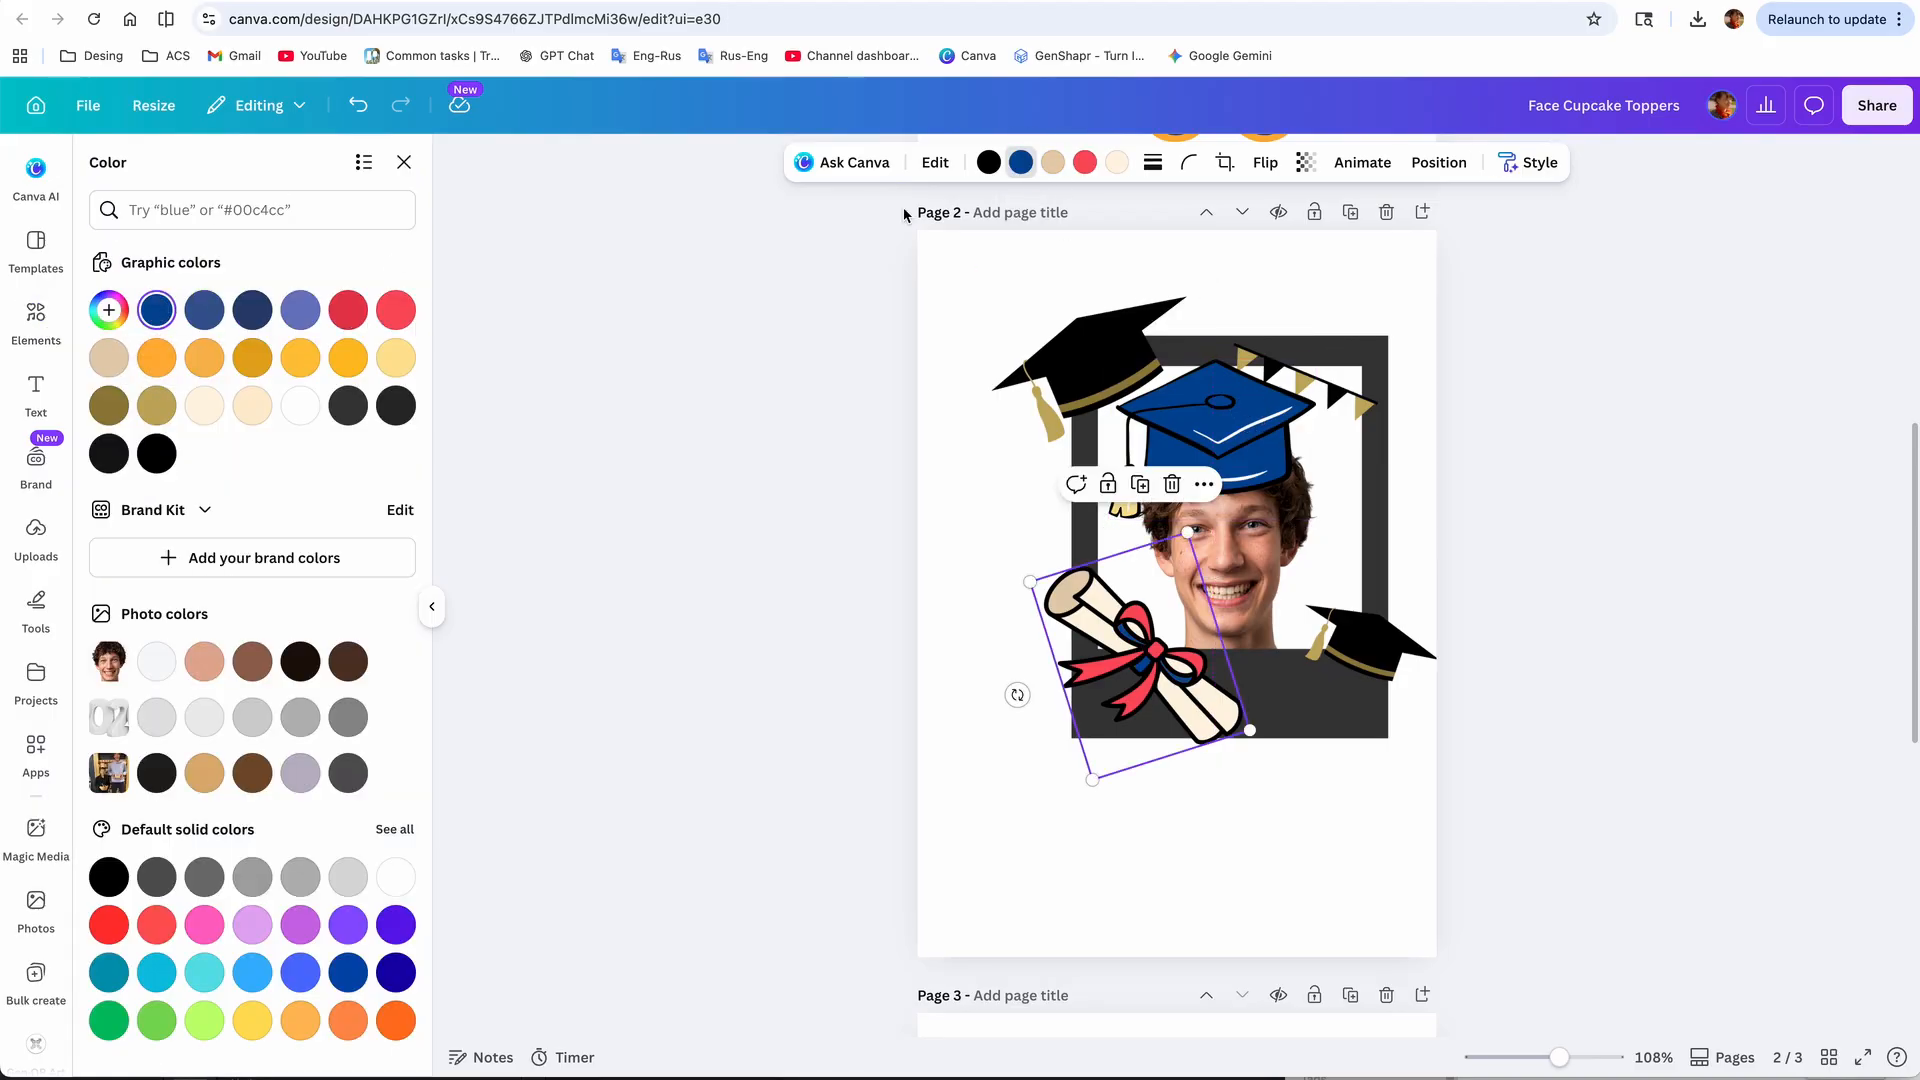
left_click(156, 310)
left_click(1448, 810)
Step: Select all elements of the framed head design and move them together toward the middle of the page
left_click_drag(955, 271, 1430, 812)
left_click_drag(1357, 646, 1310, 693)
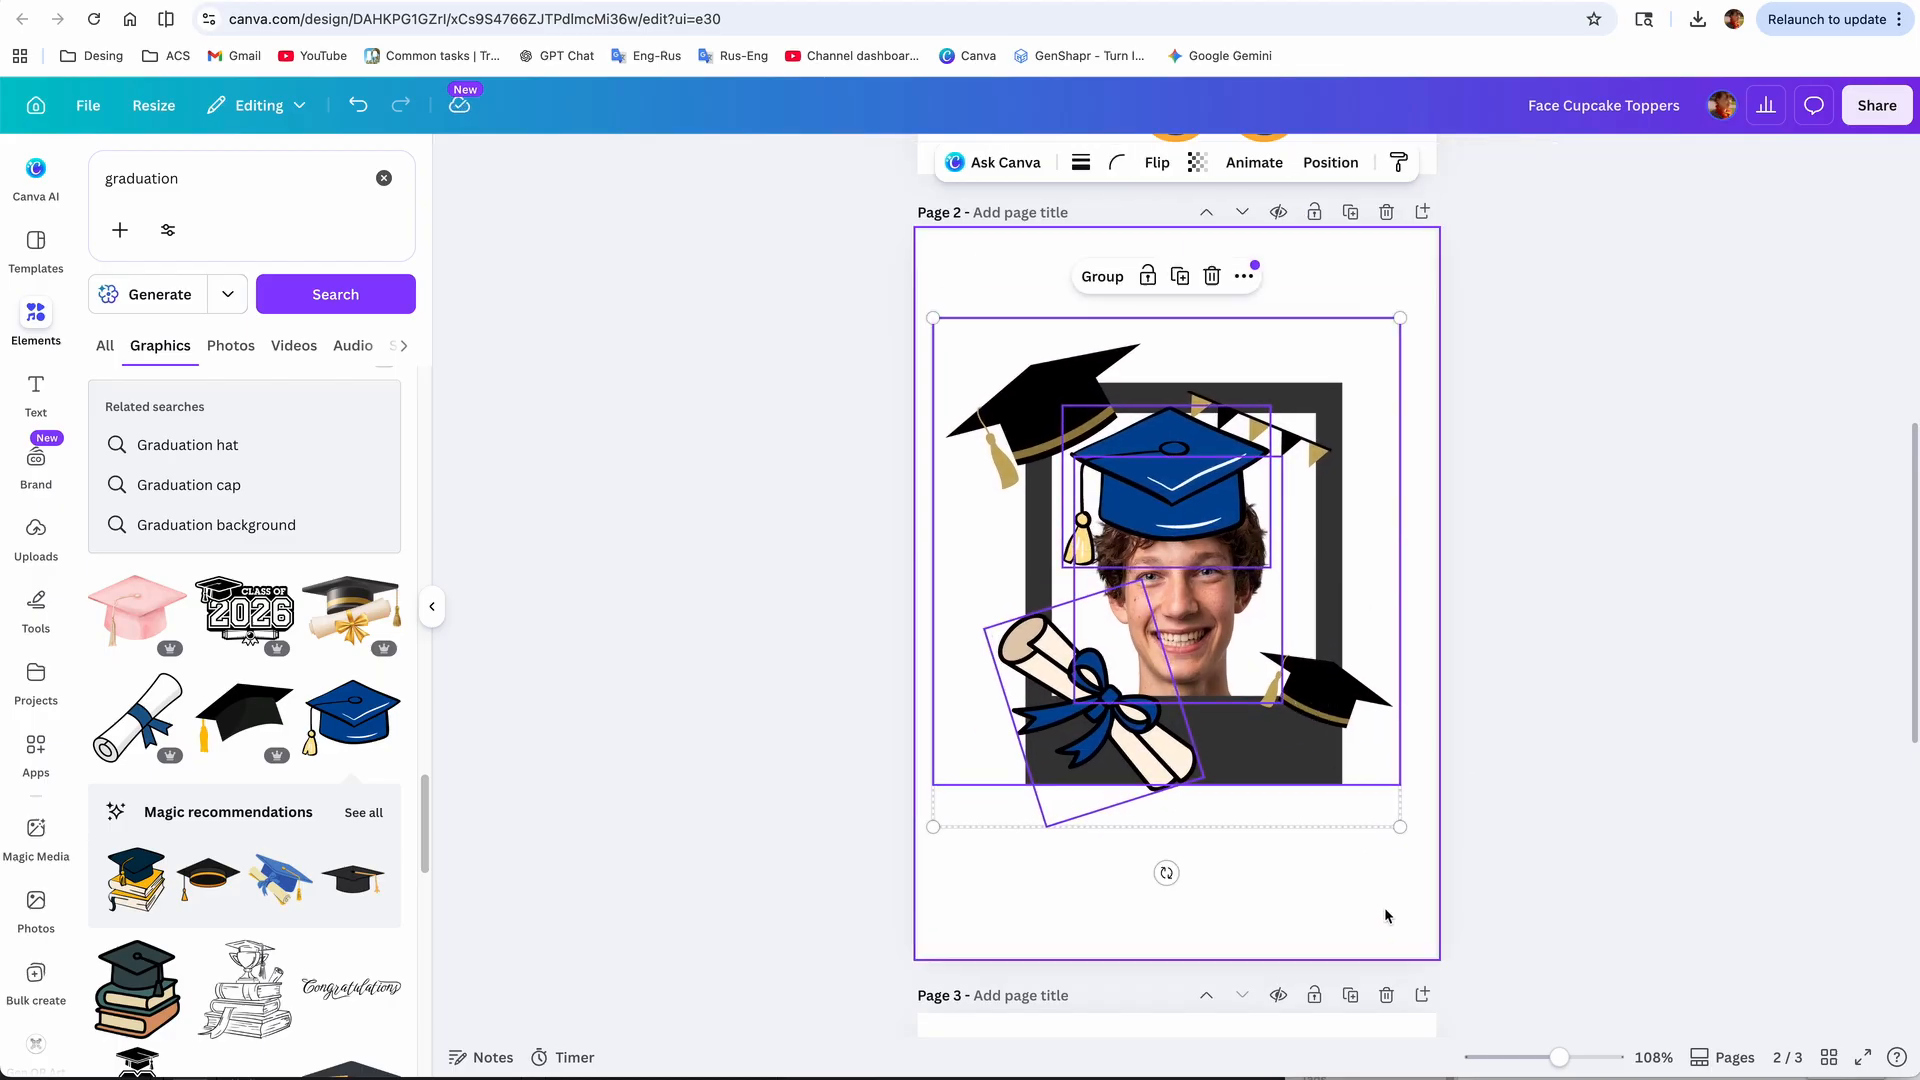
left_click(1387, 906)
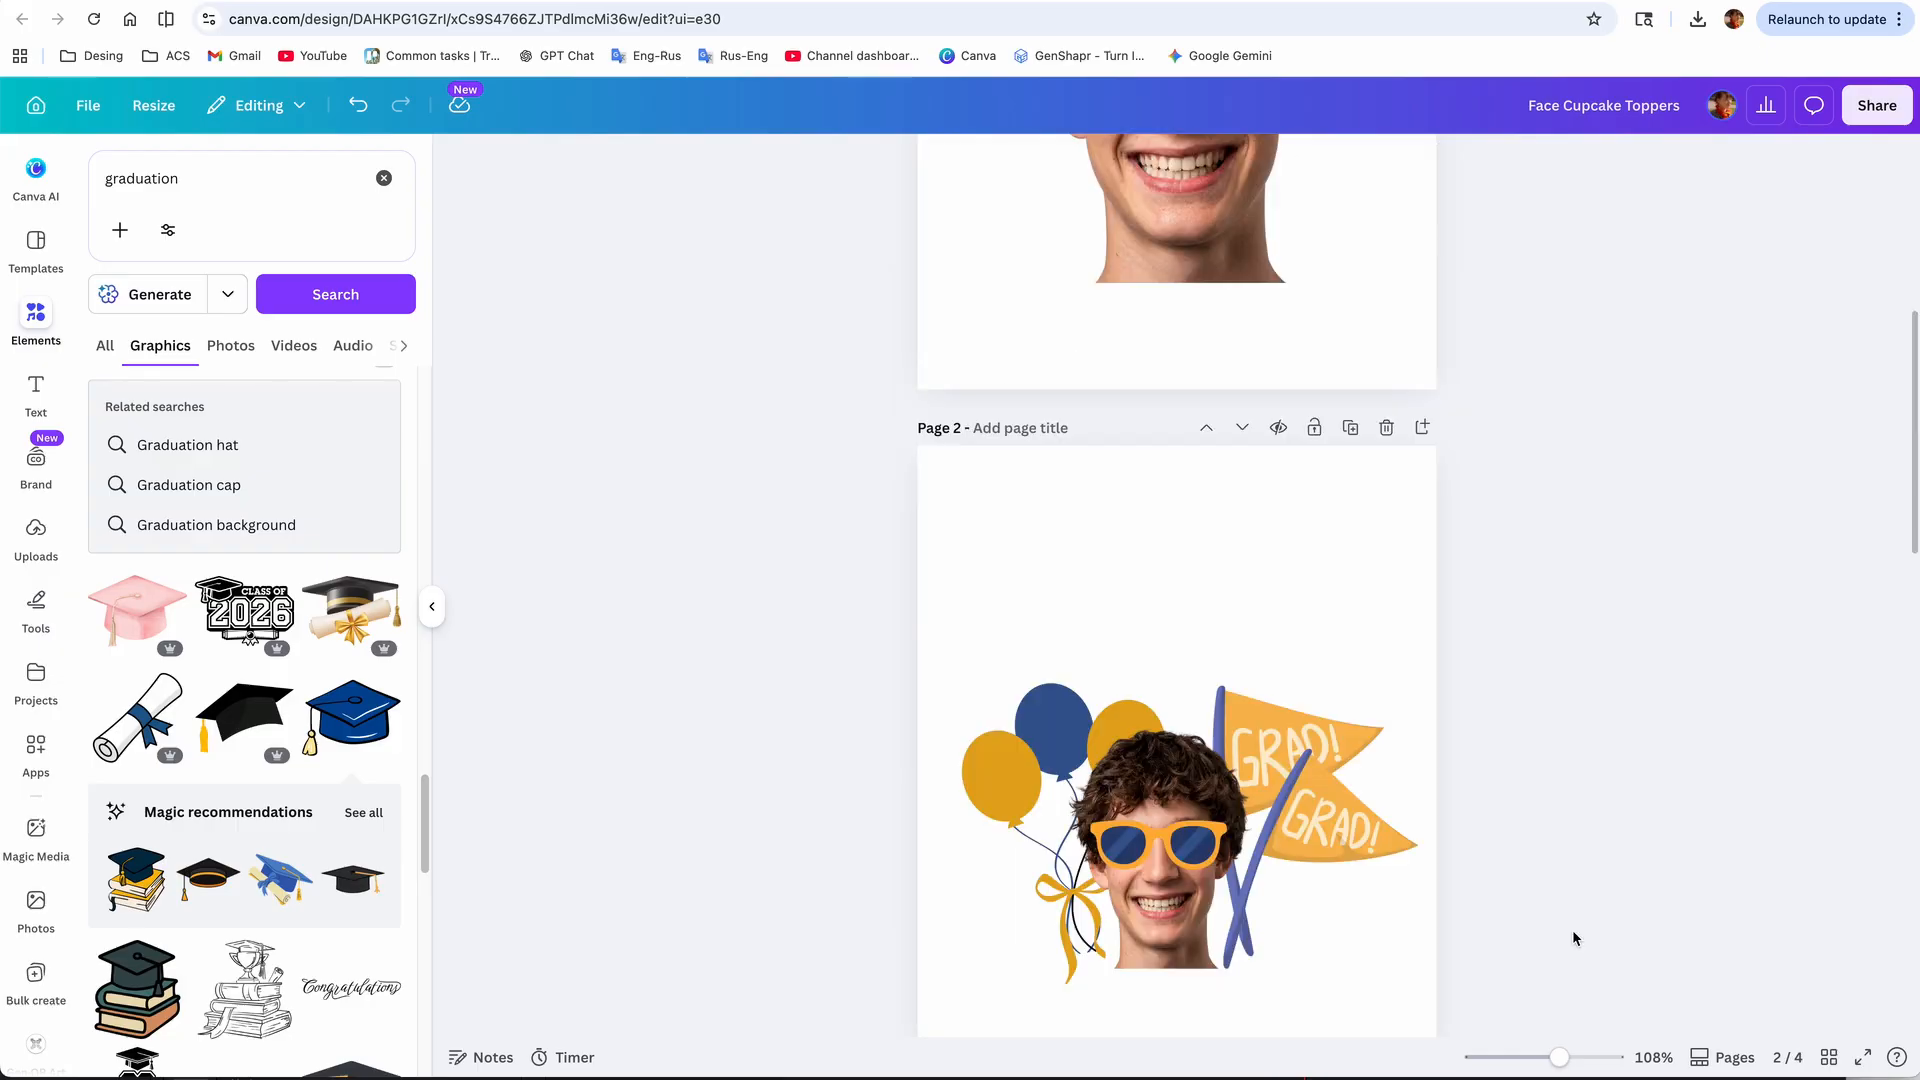
Step: Download pages 1–4 as PNG files at size 1 with a transparent background
scroll(1572, 936, "up", 10)
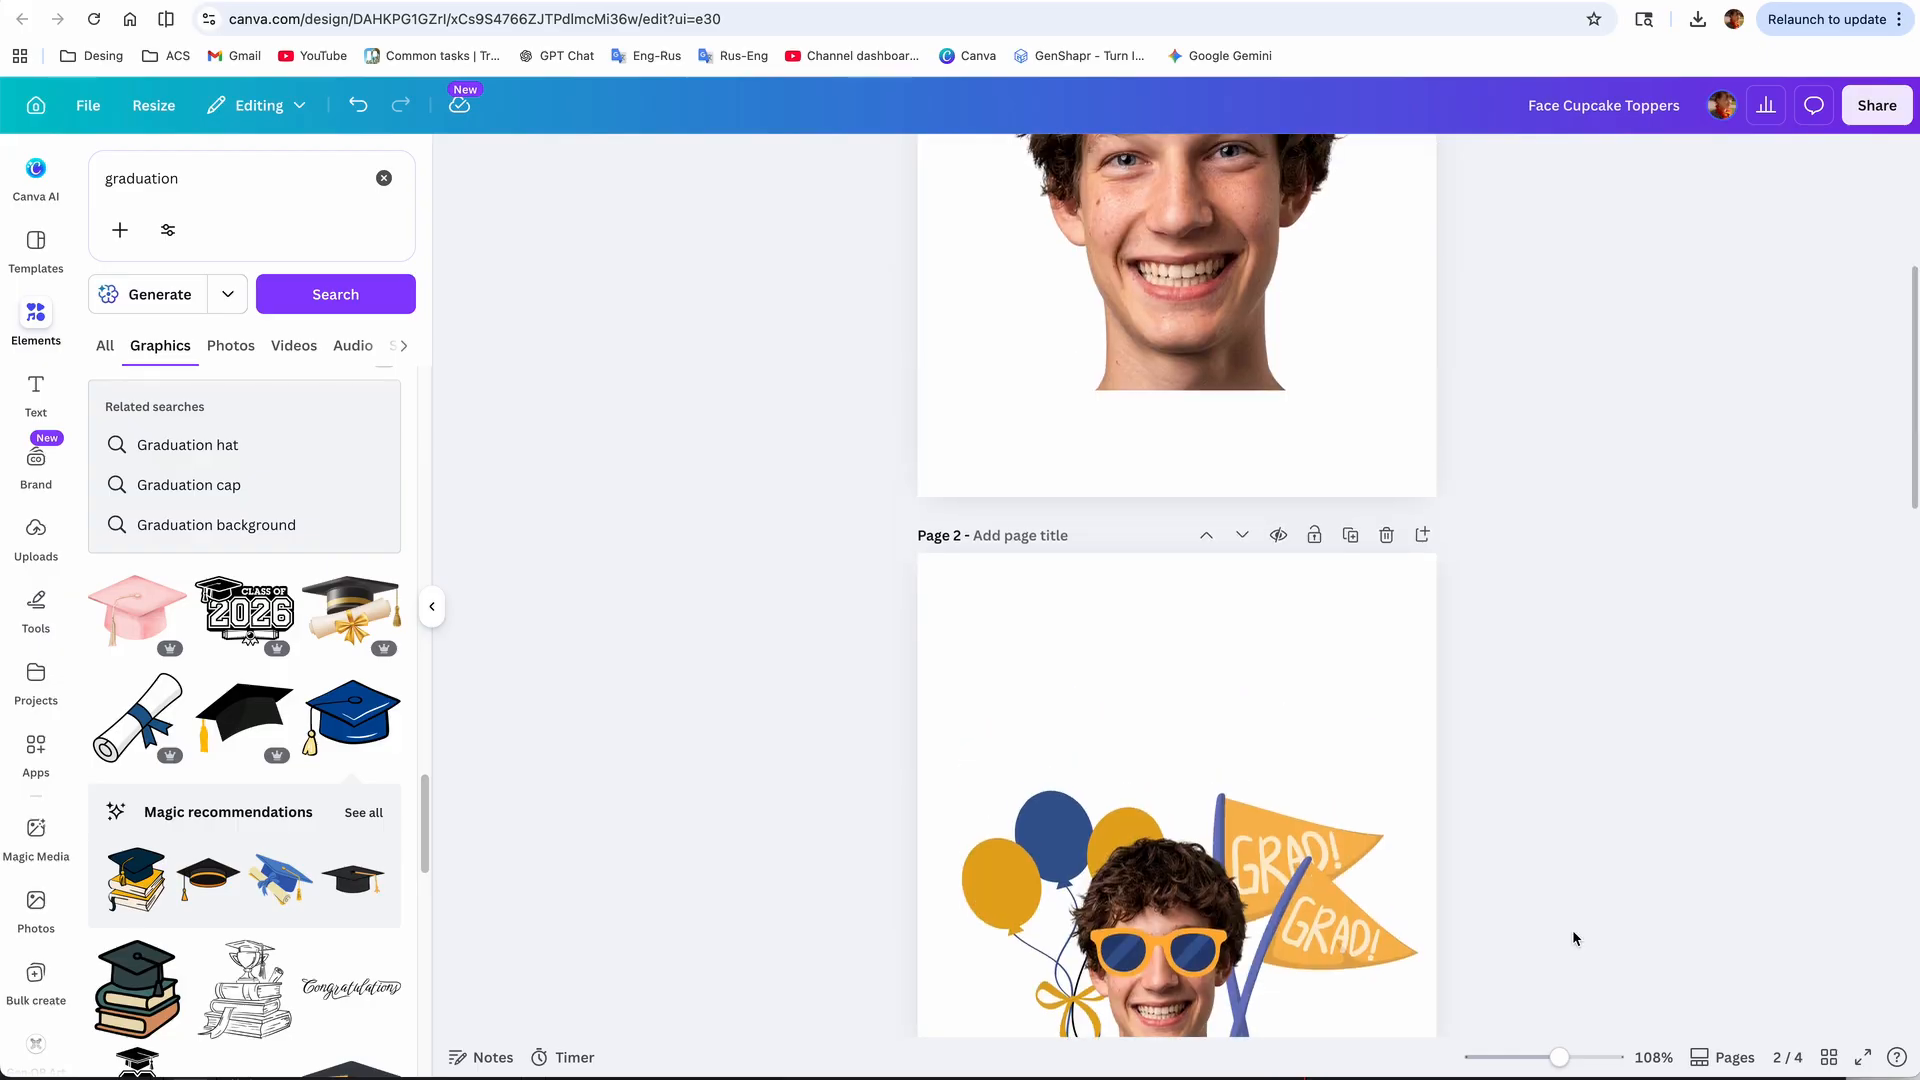
left_click(1881, 122)
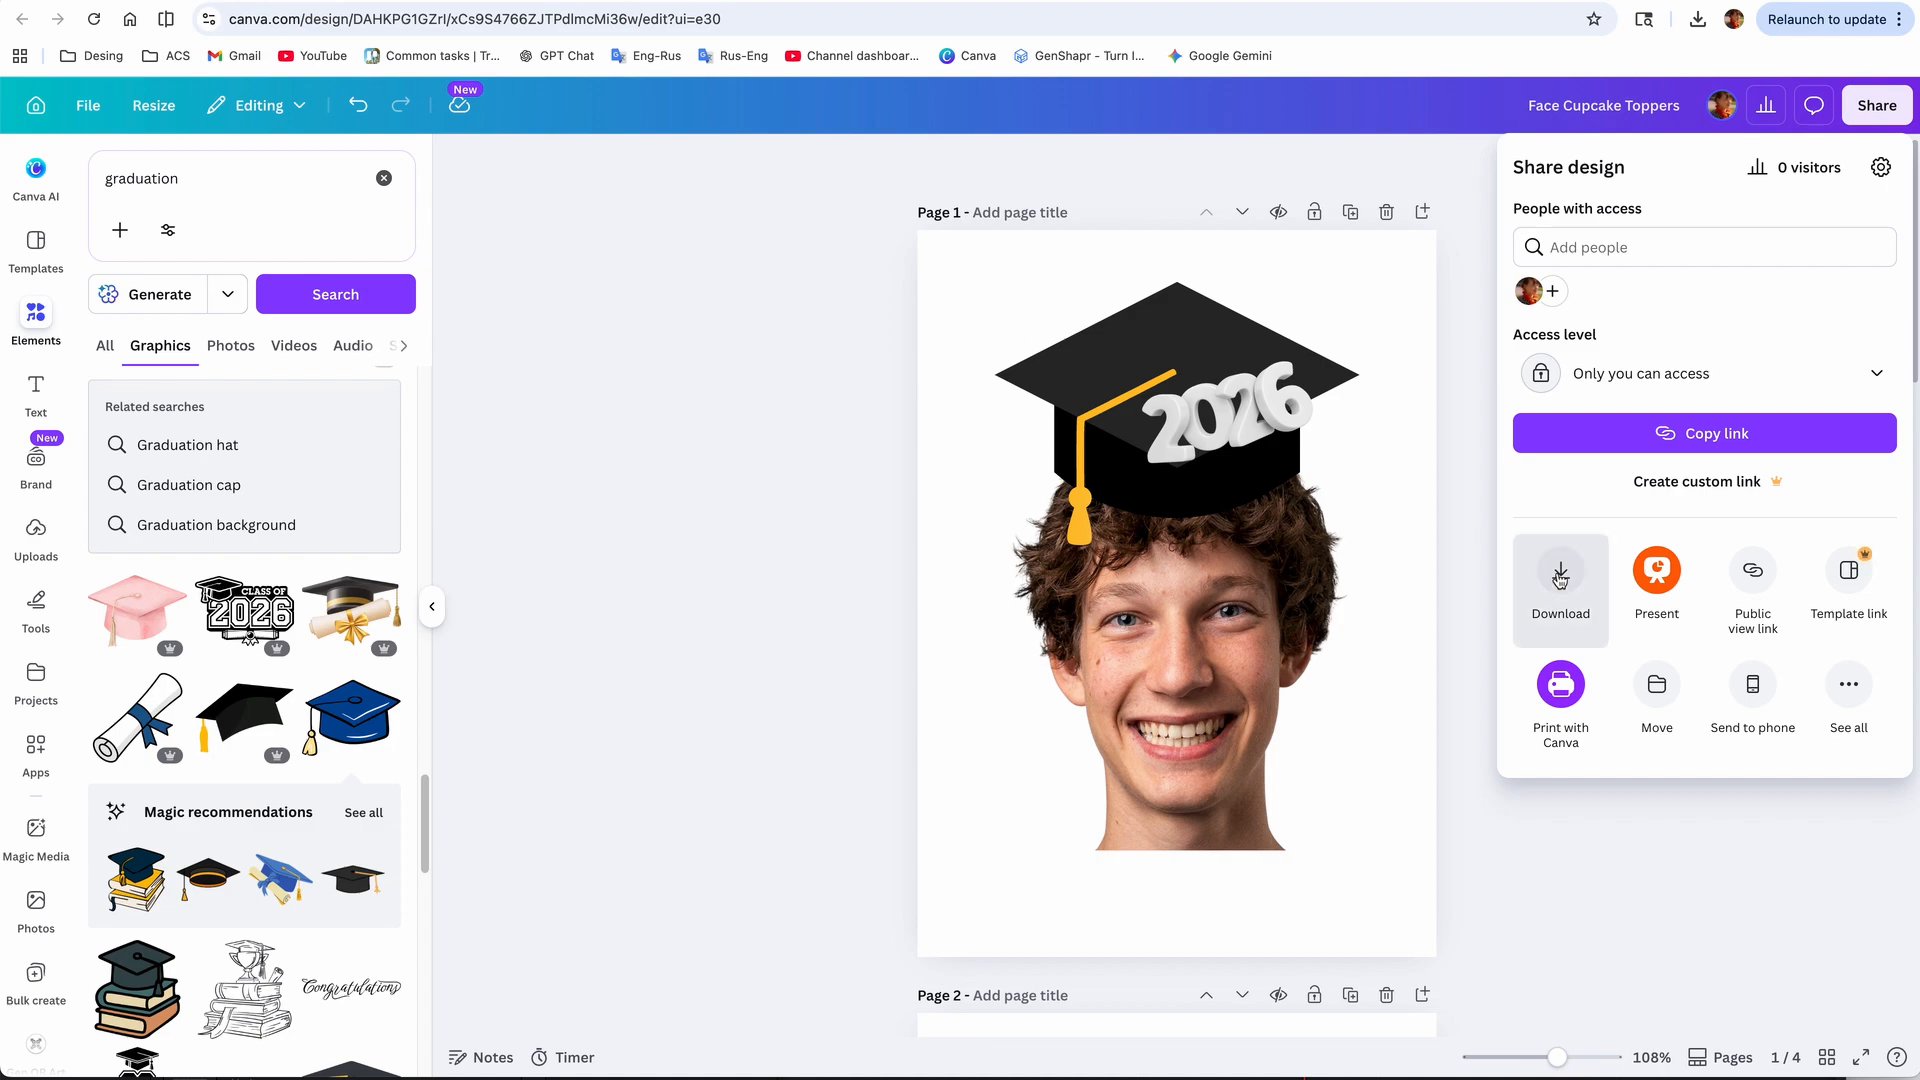
left_click(1560, 580)
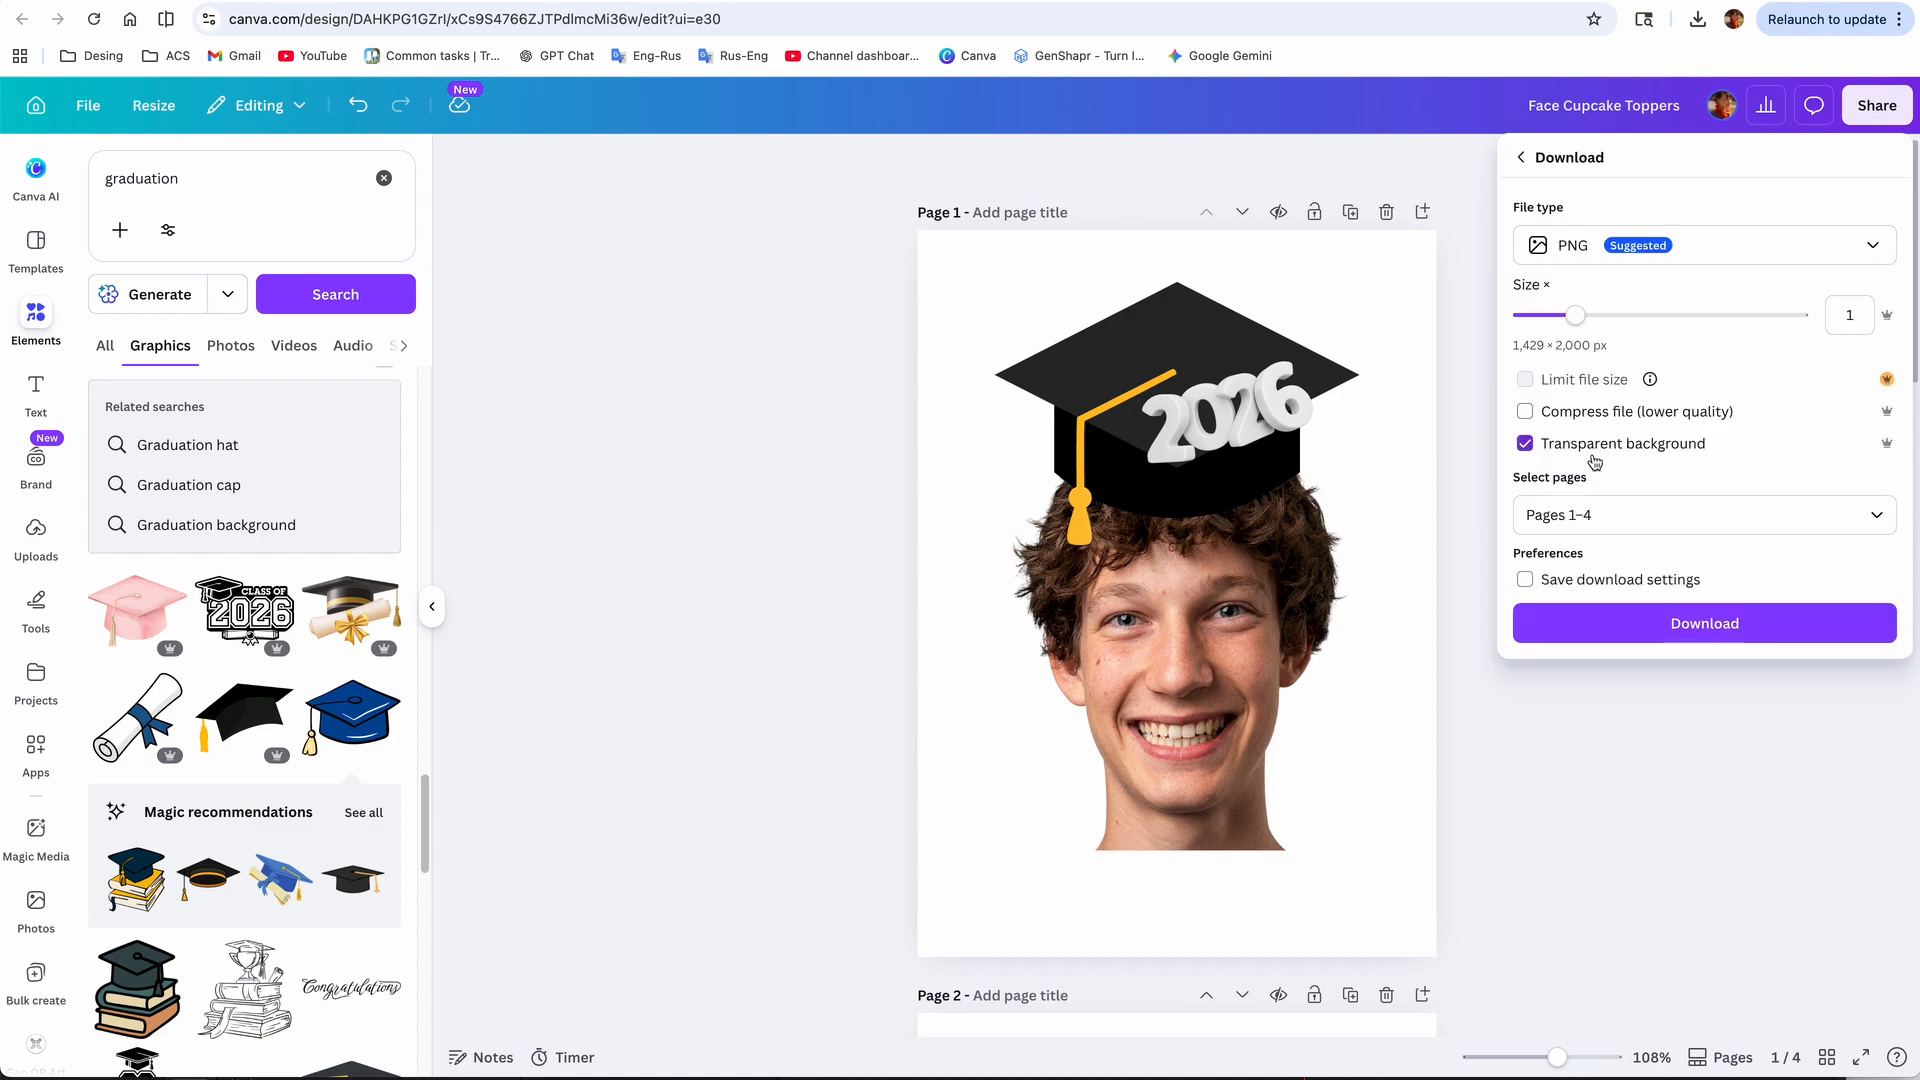
left_click(1679, 620)
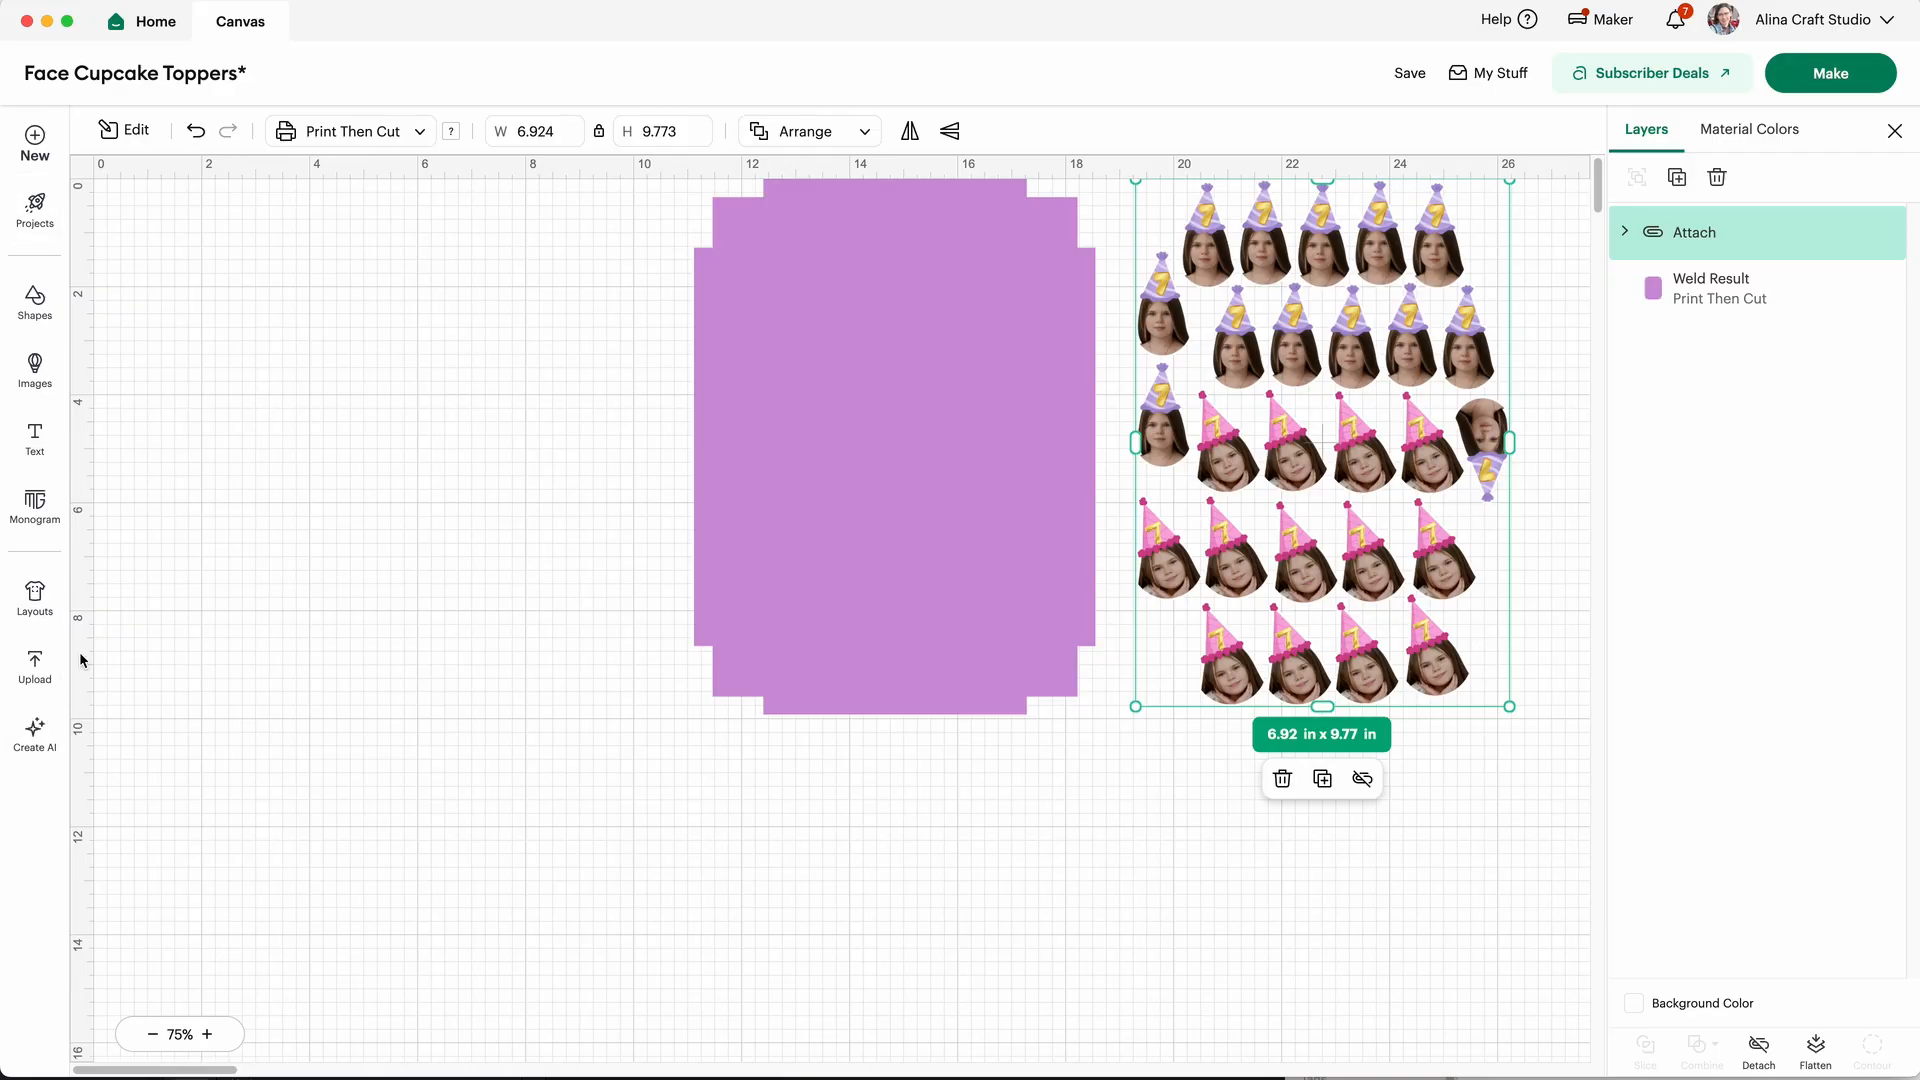
Step: Switch to Cricut Design Space, upload 1.png as a flat graphic and set its height to 2 in on the canvas
left_click(35, 665)
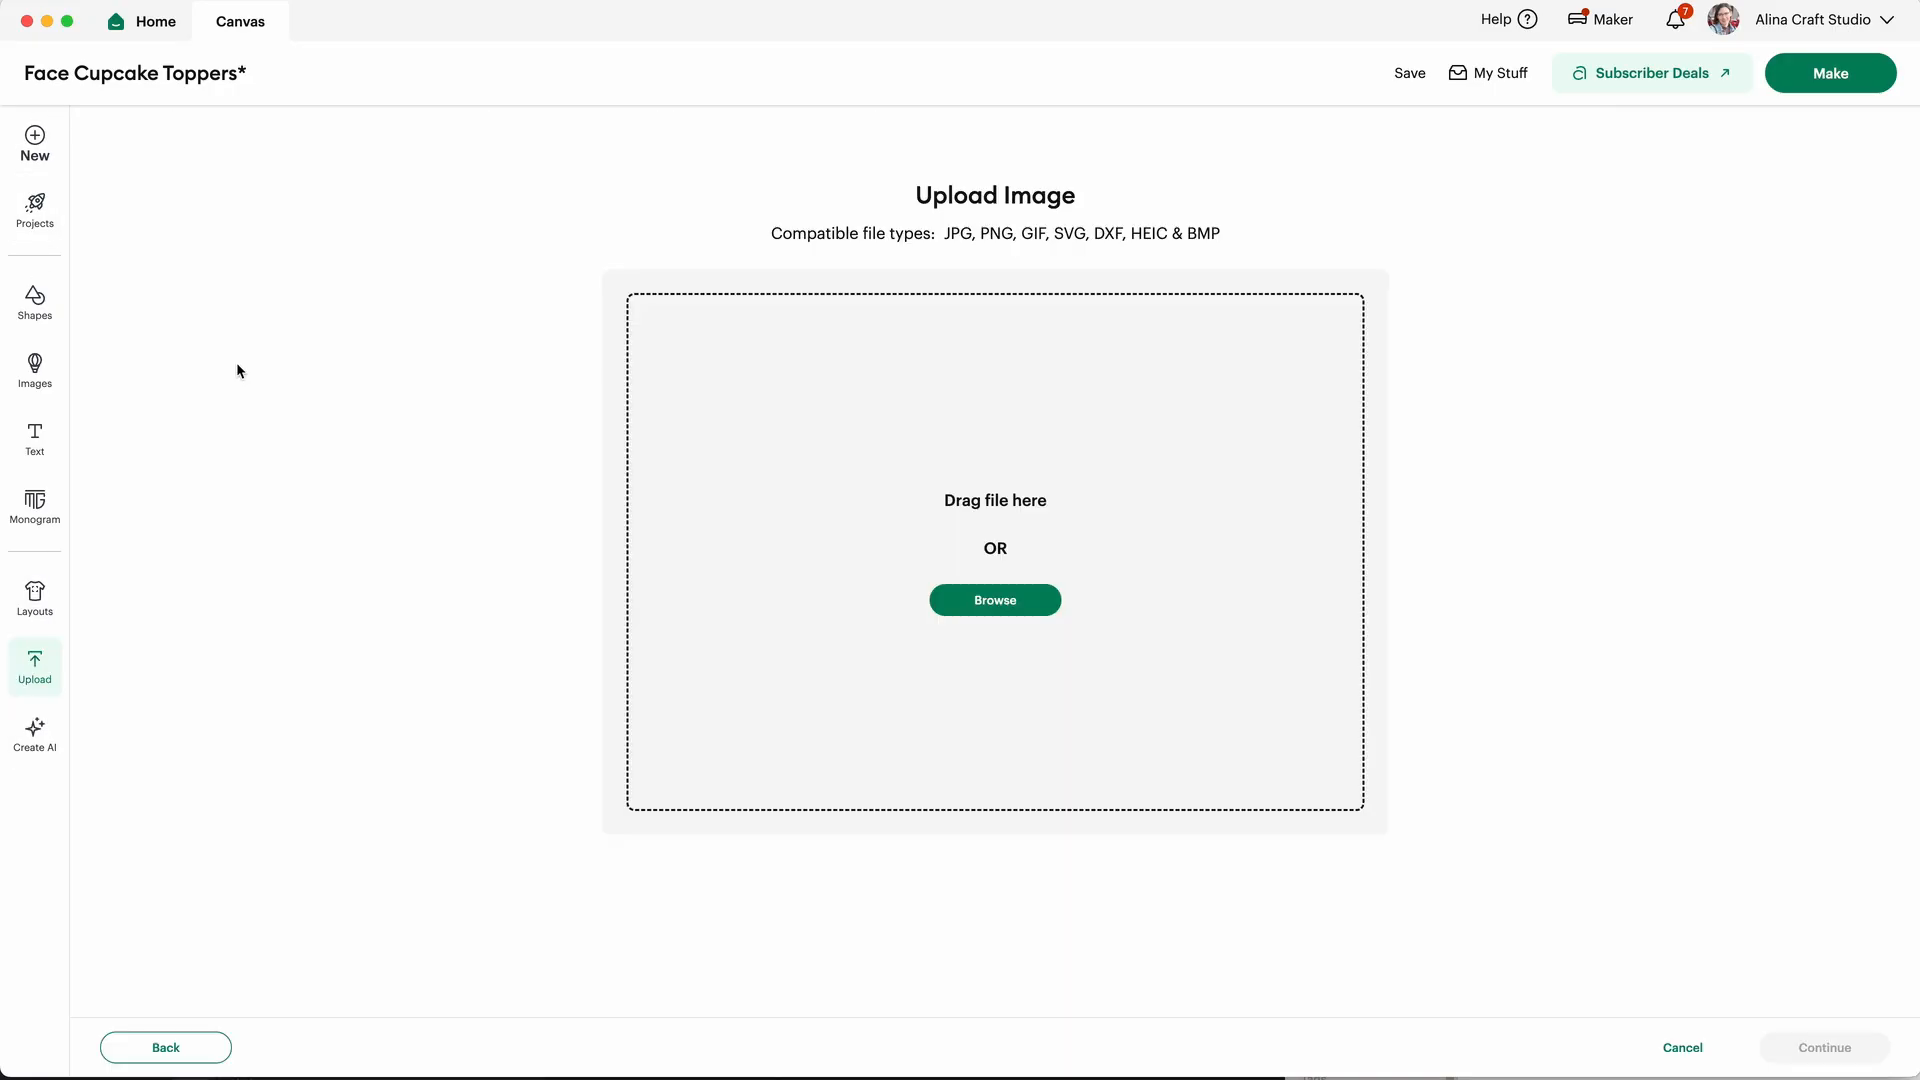
left_click(970, 604)
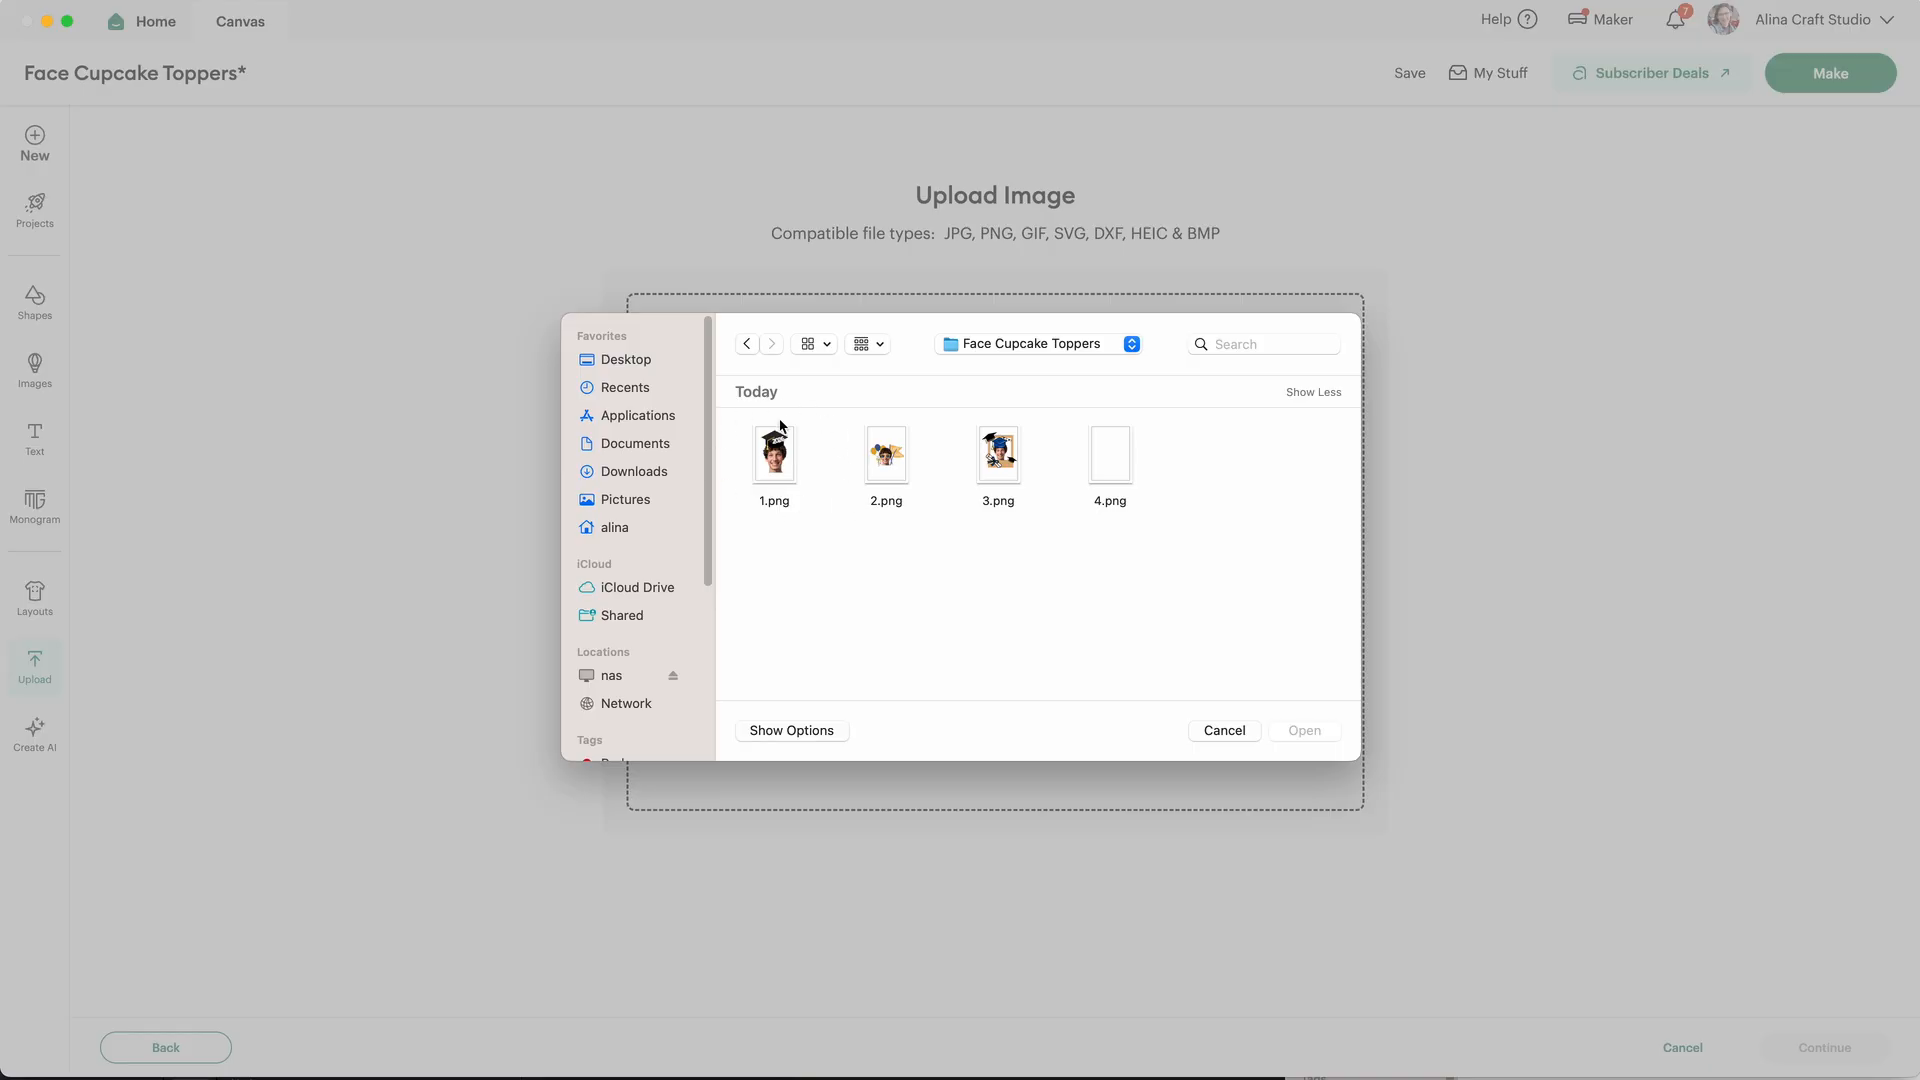
double_click(774, 466)
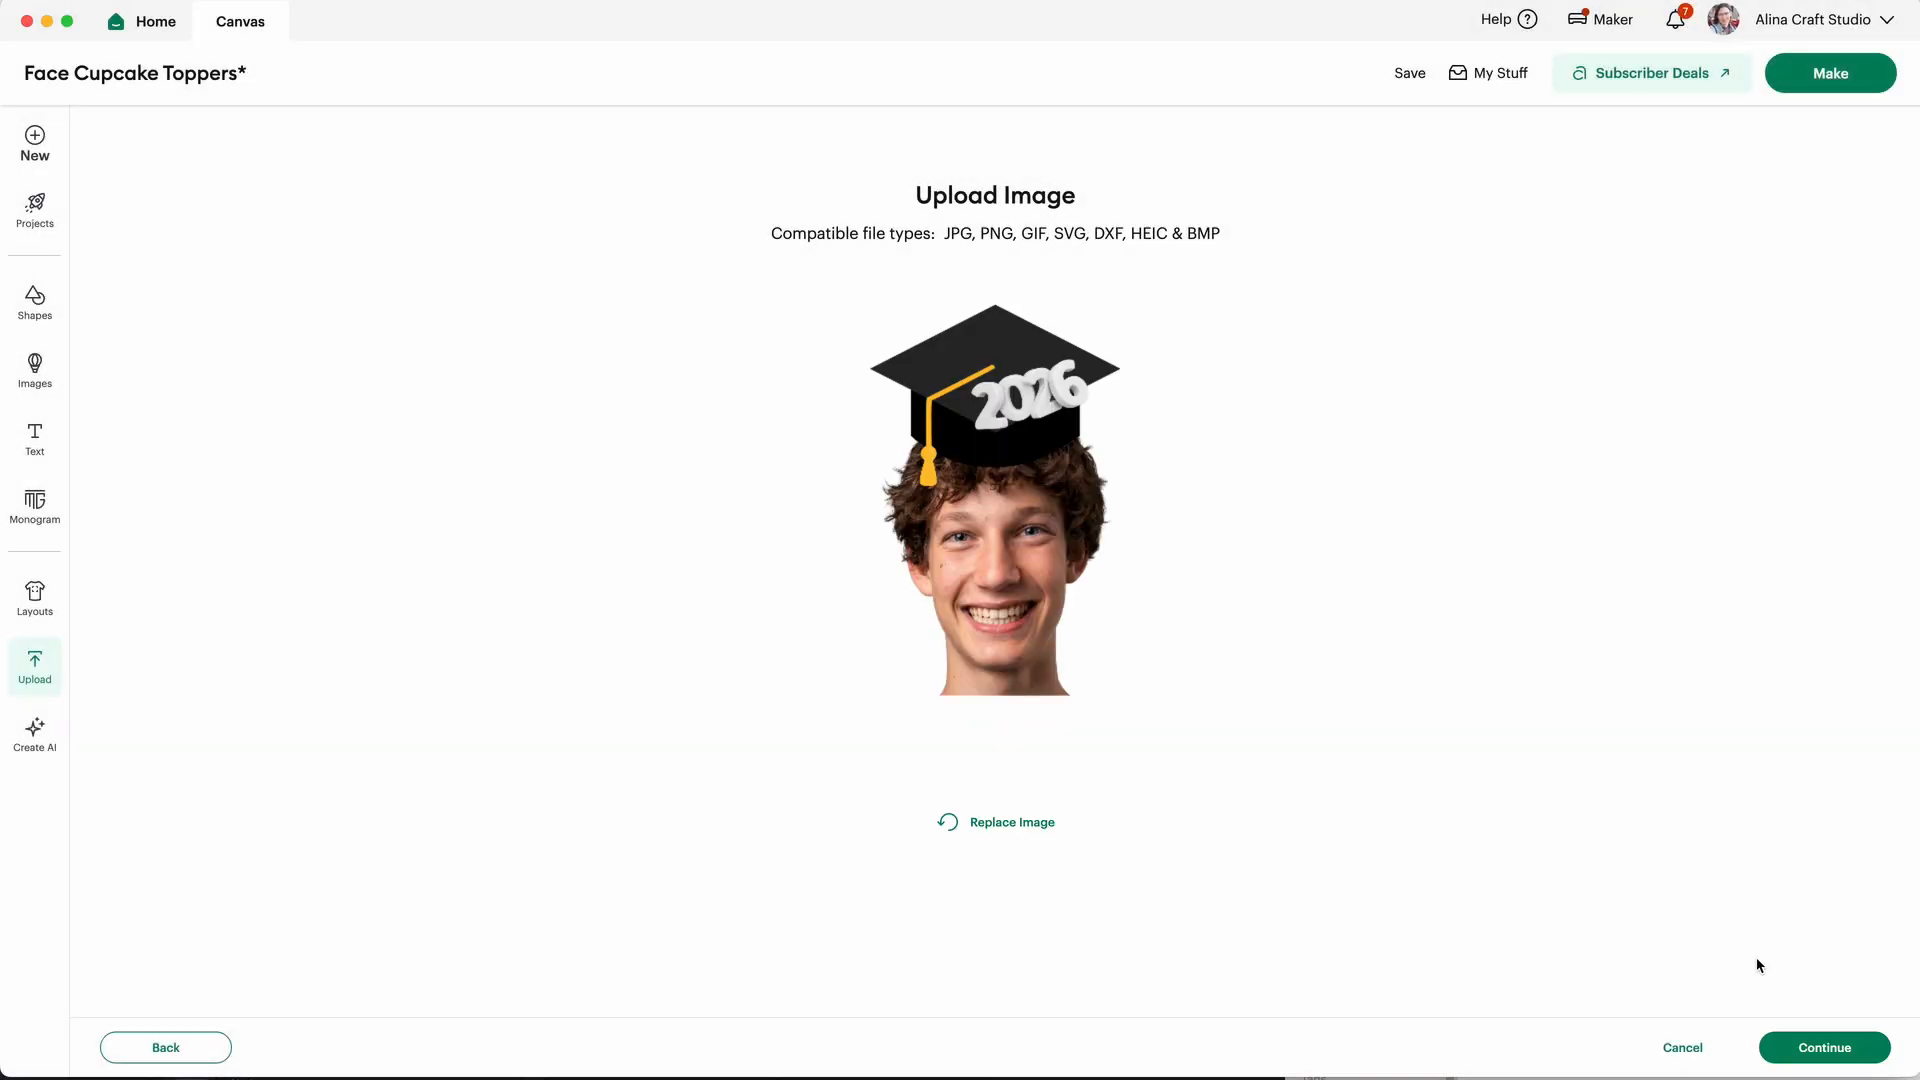
left_click(1825, 1047)
left_click(1562, 596)
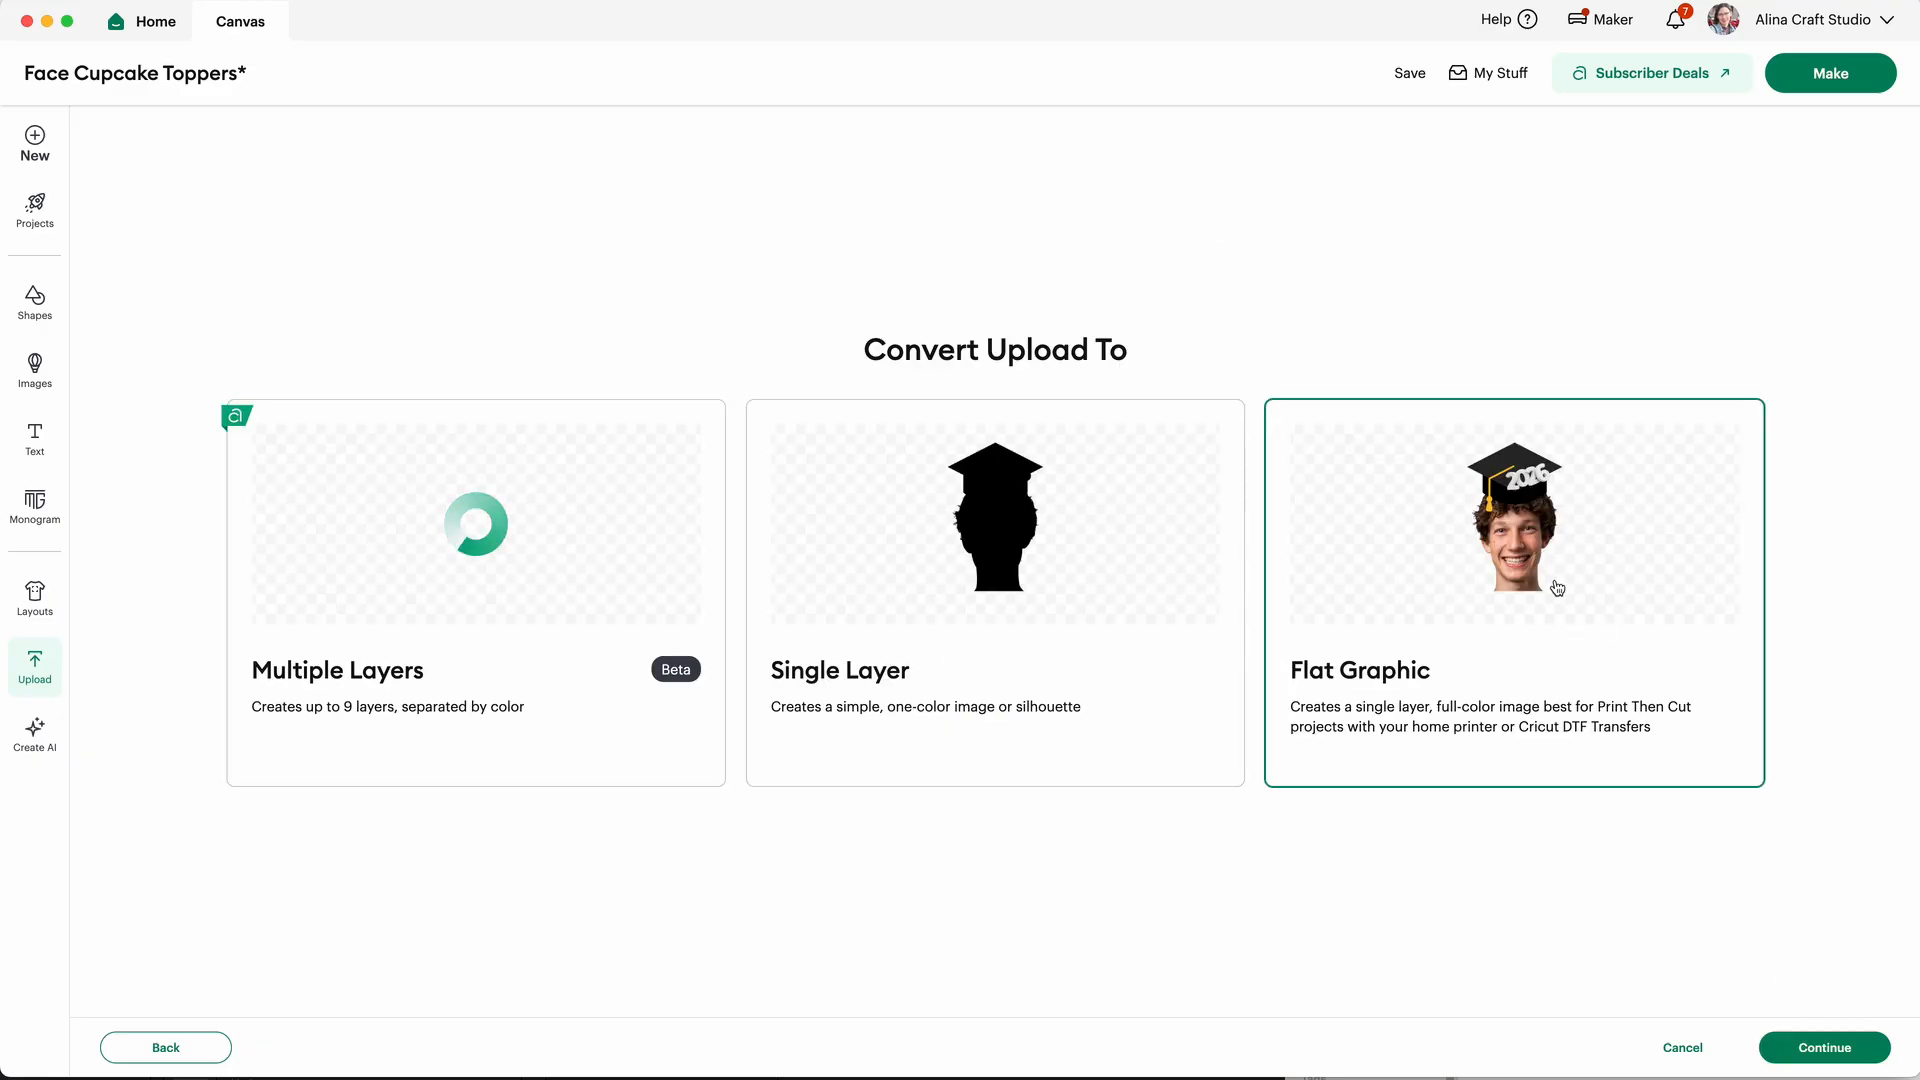
left_click(1814, 1058)
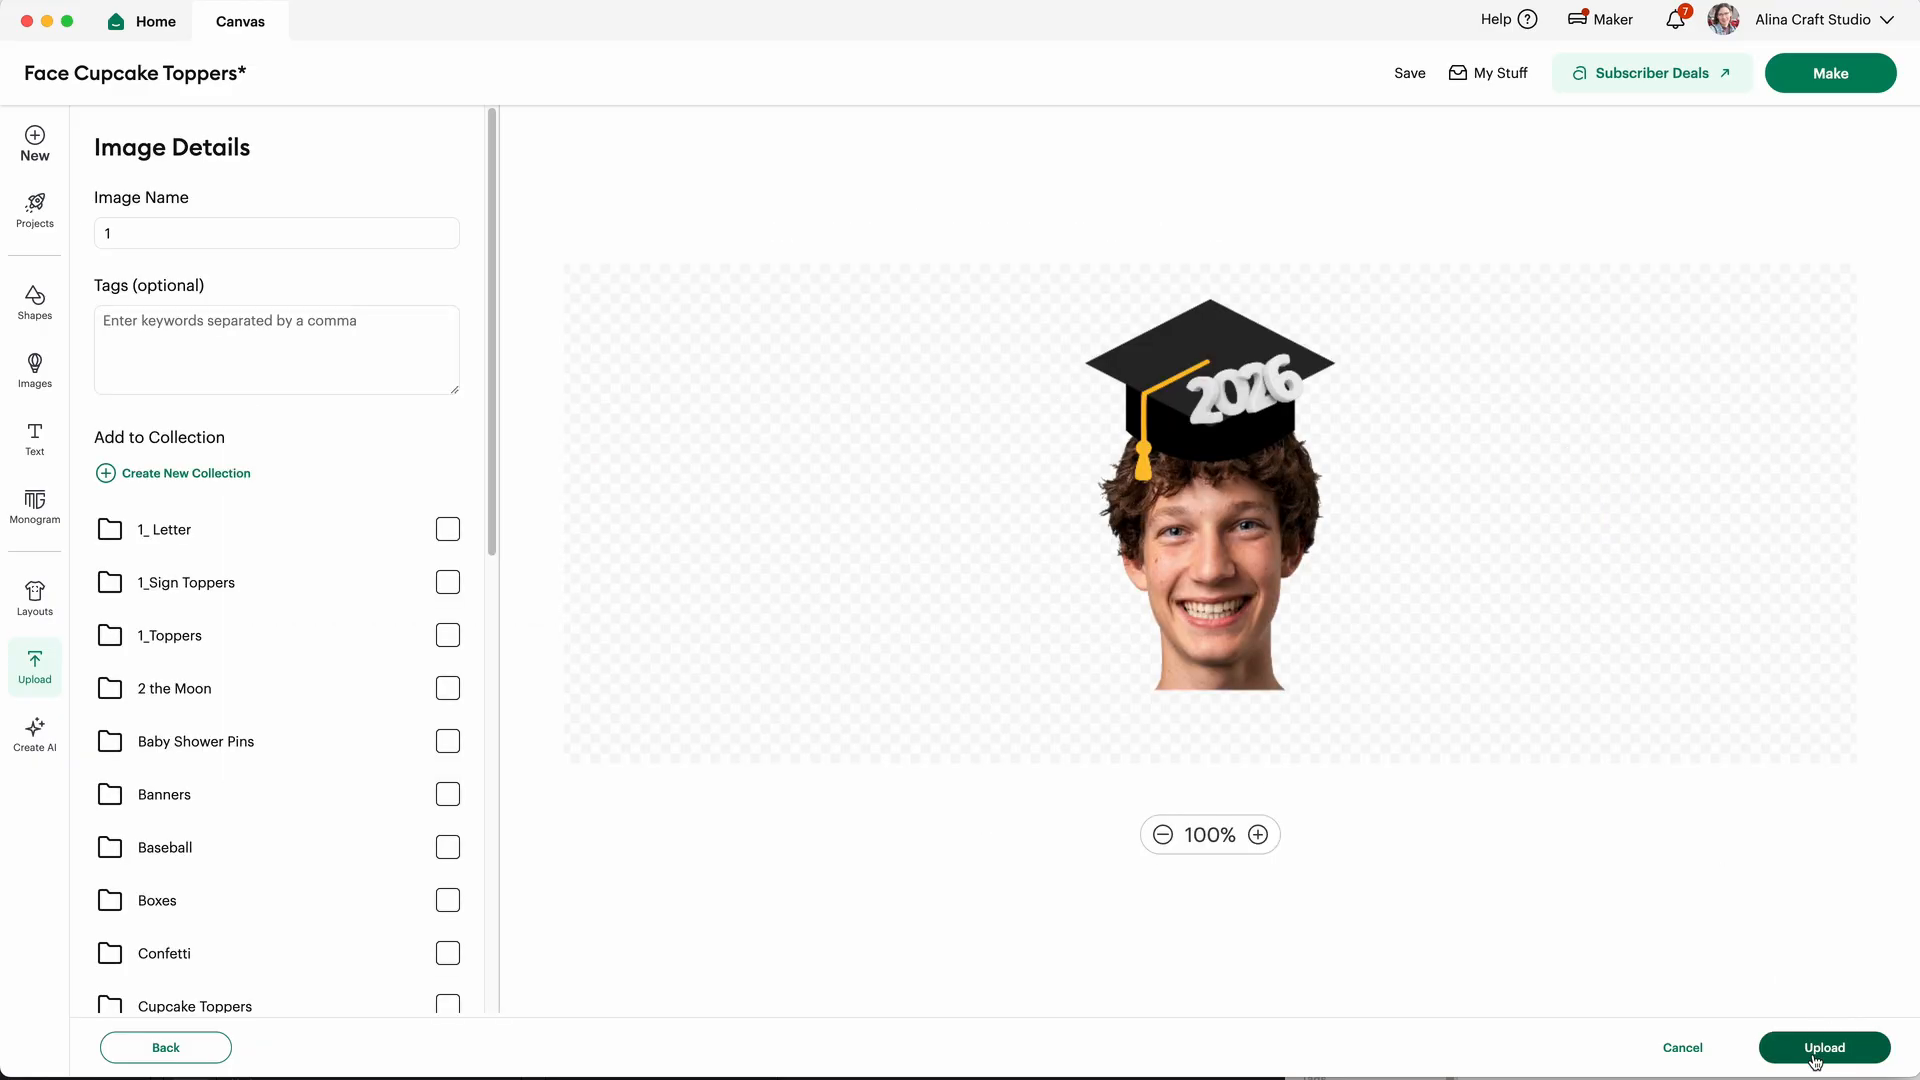
left_click(1814, 1055)
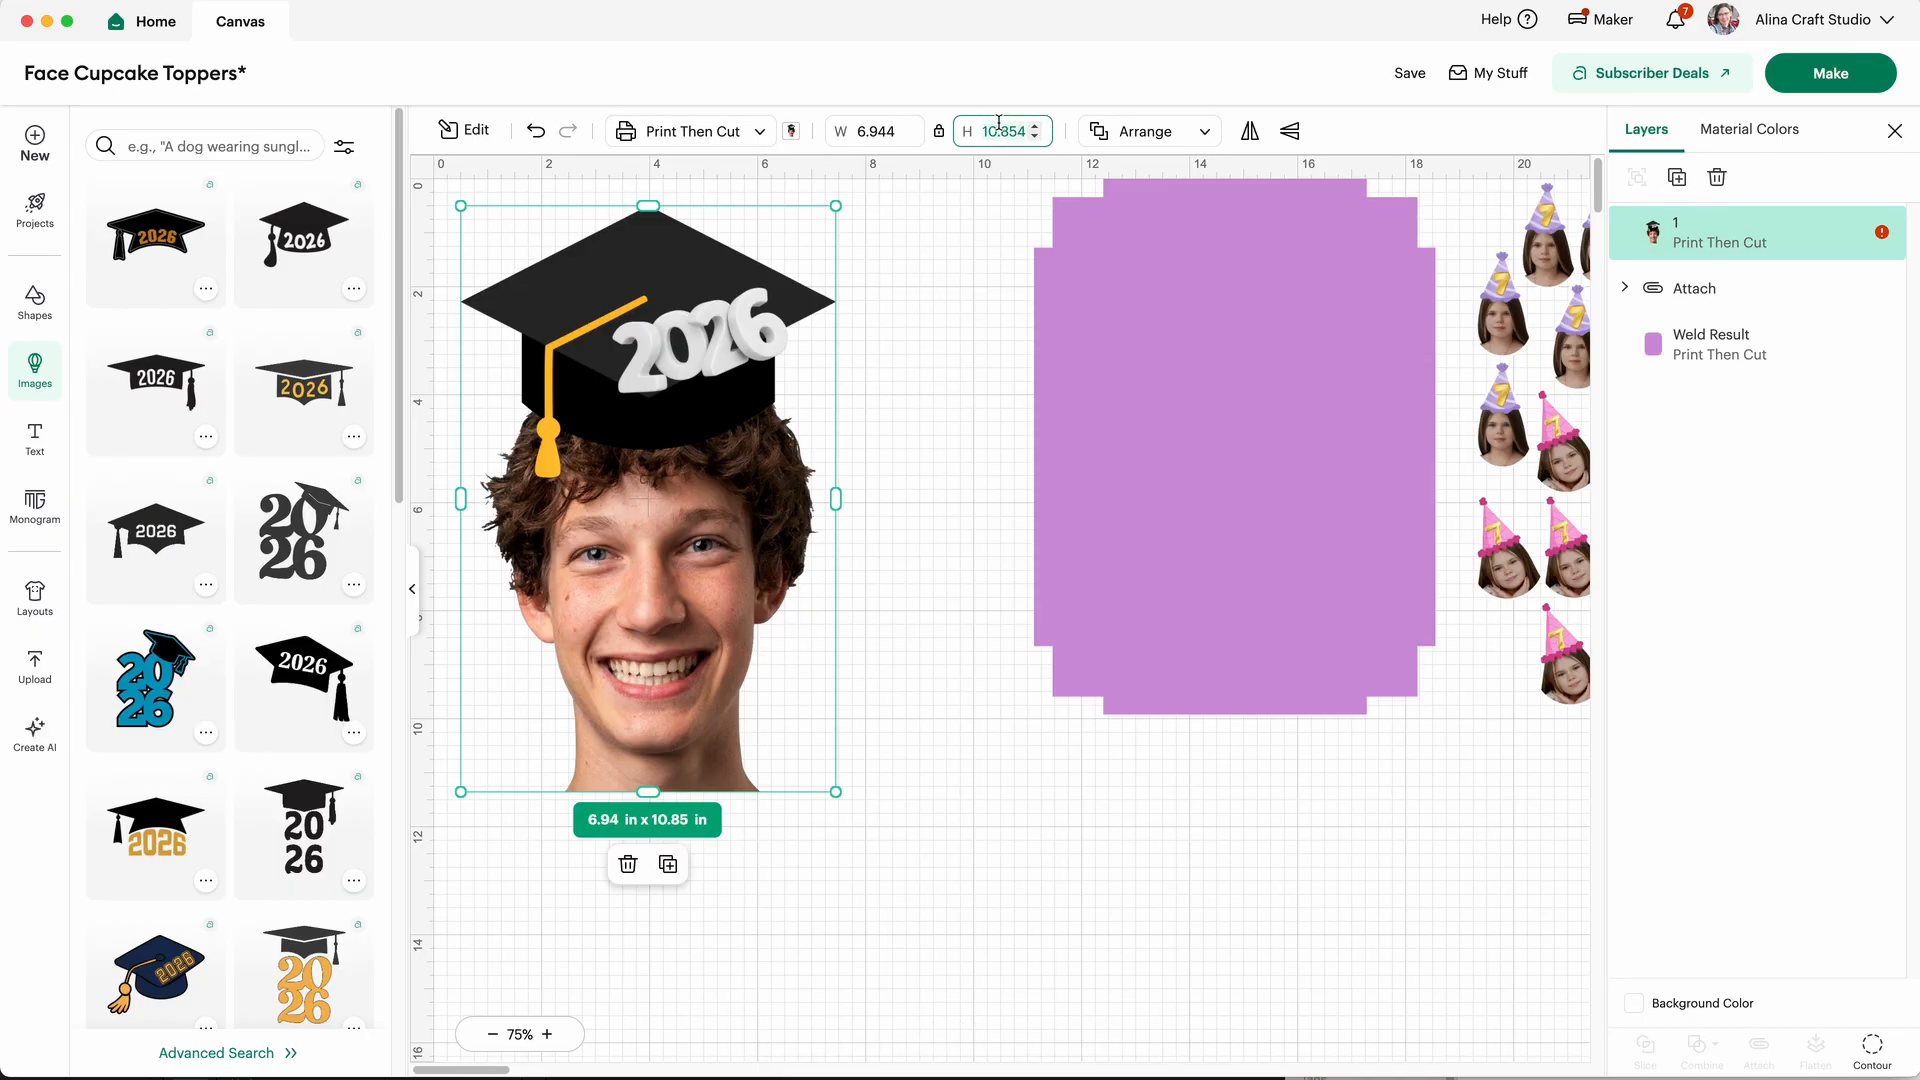
key("Return")
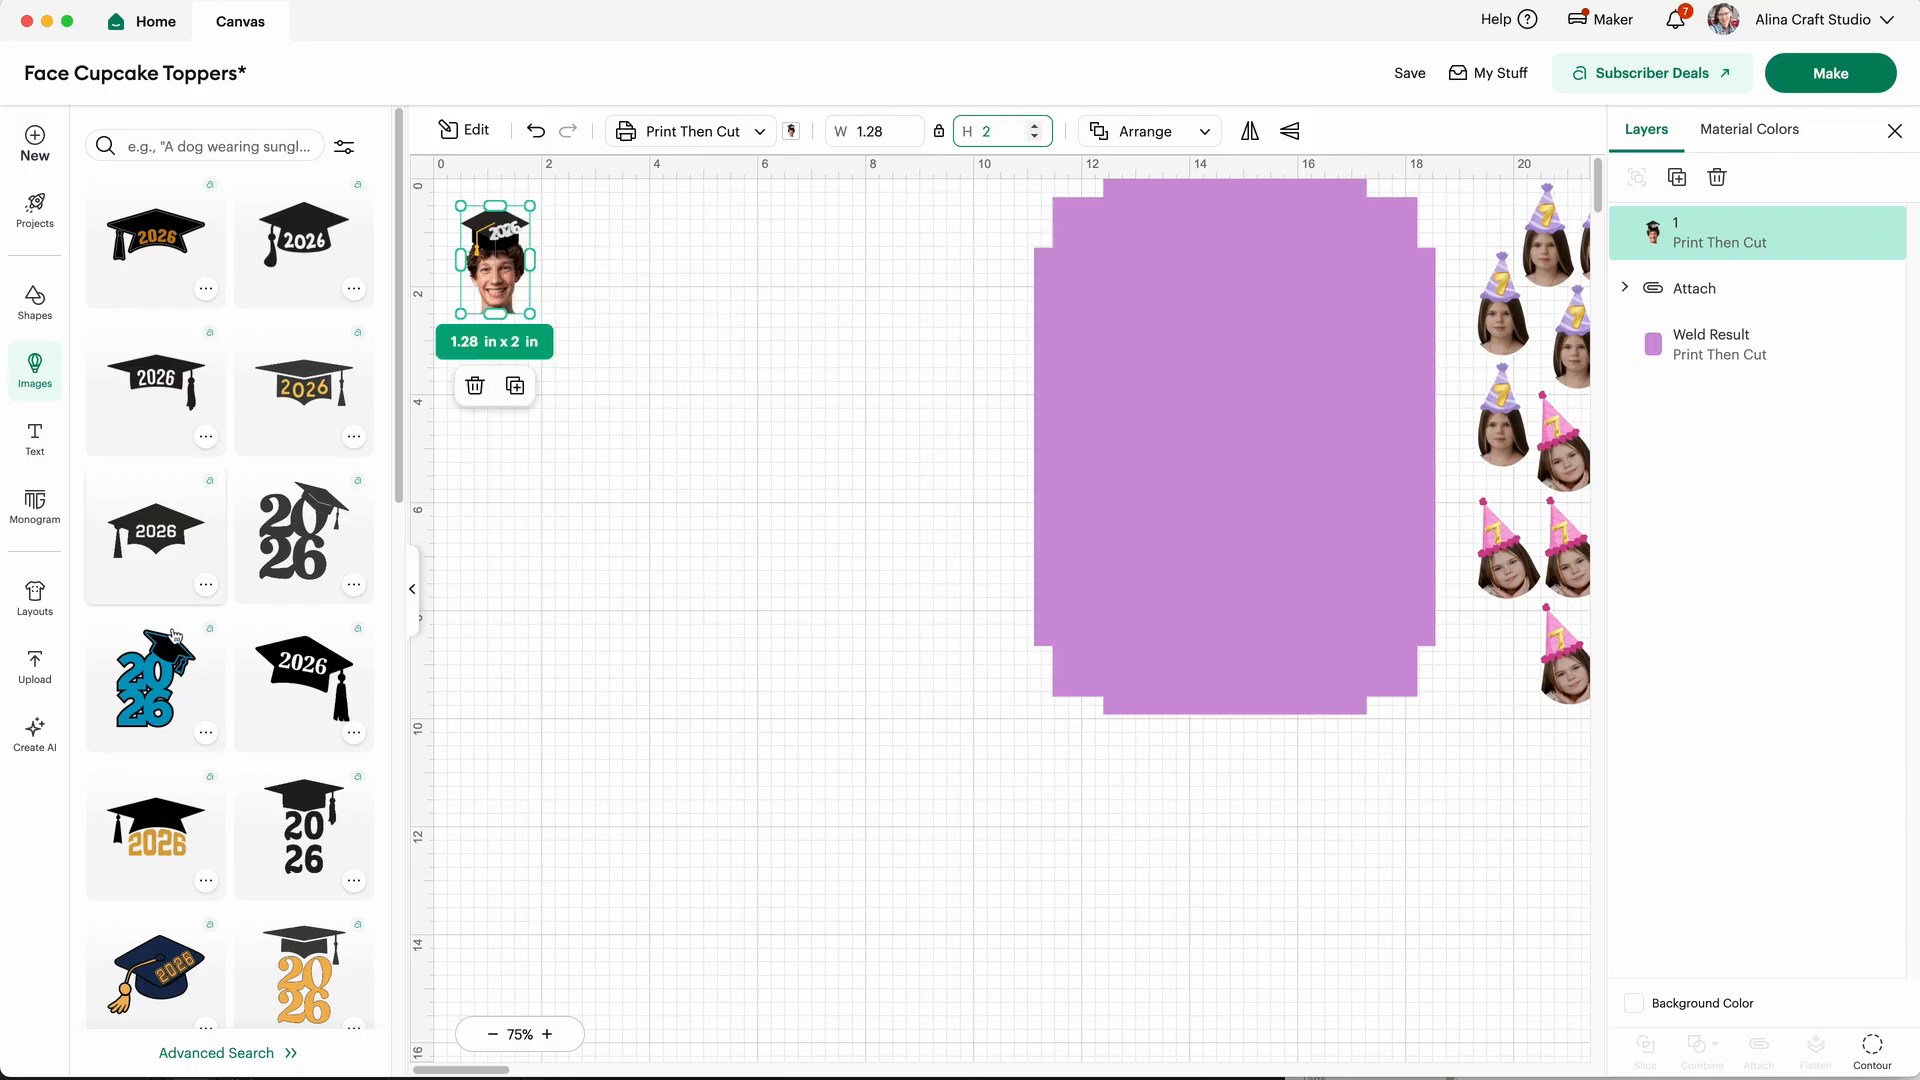
Step: Upload the balloons-and-flags image 2.png, set its height to 2 in and place it beside the capped head
left_click(35, 665)
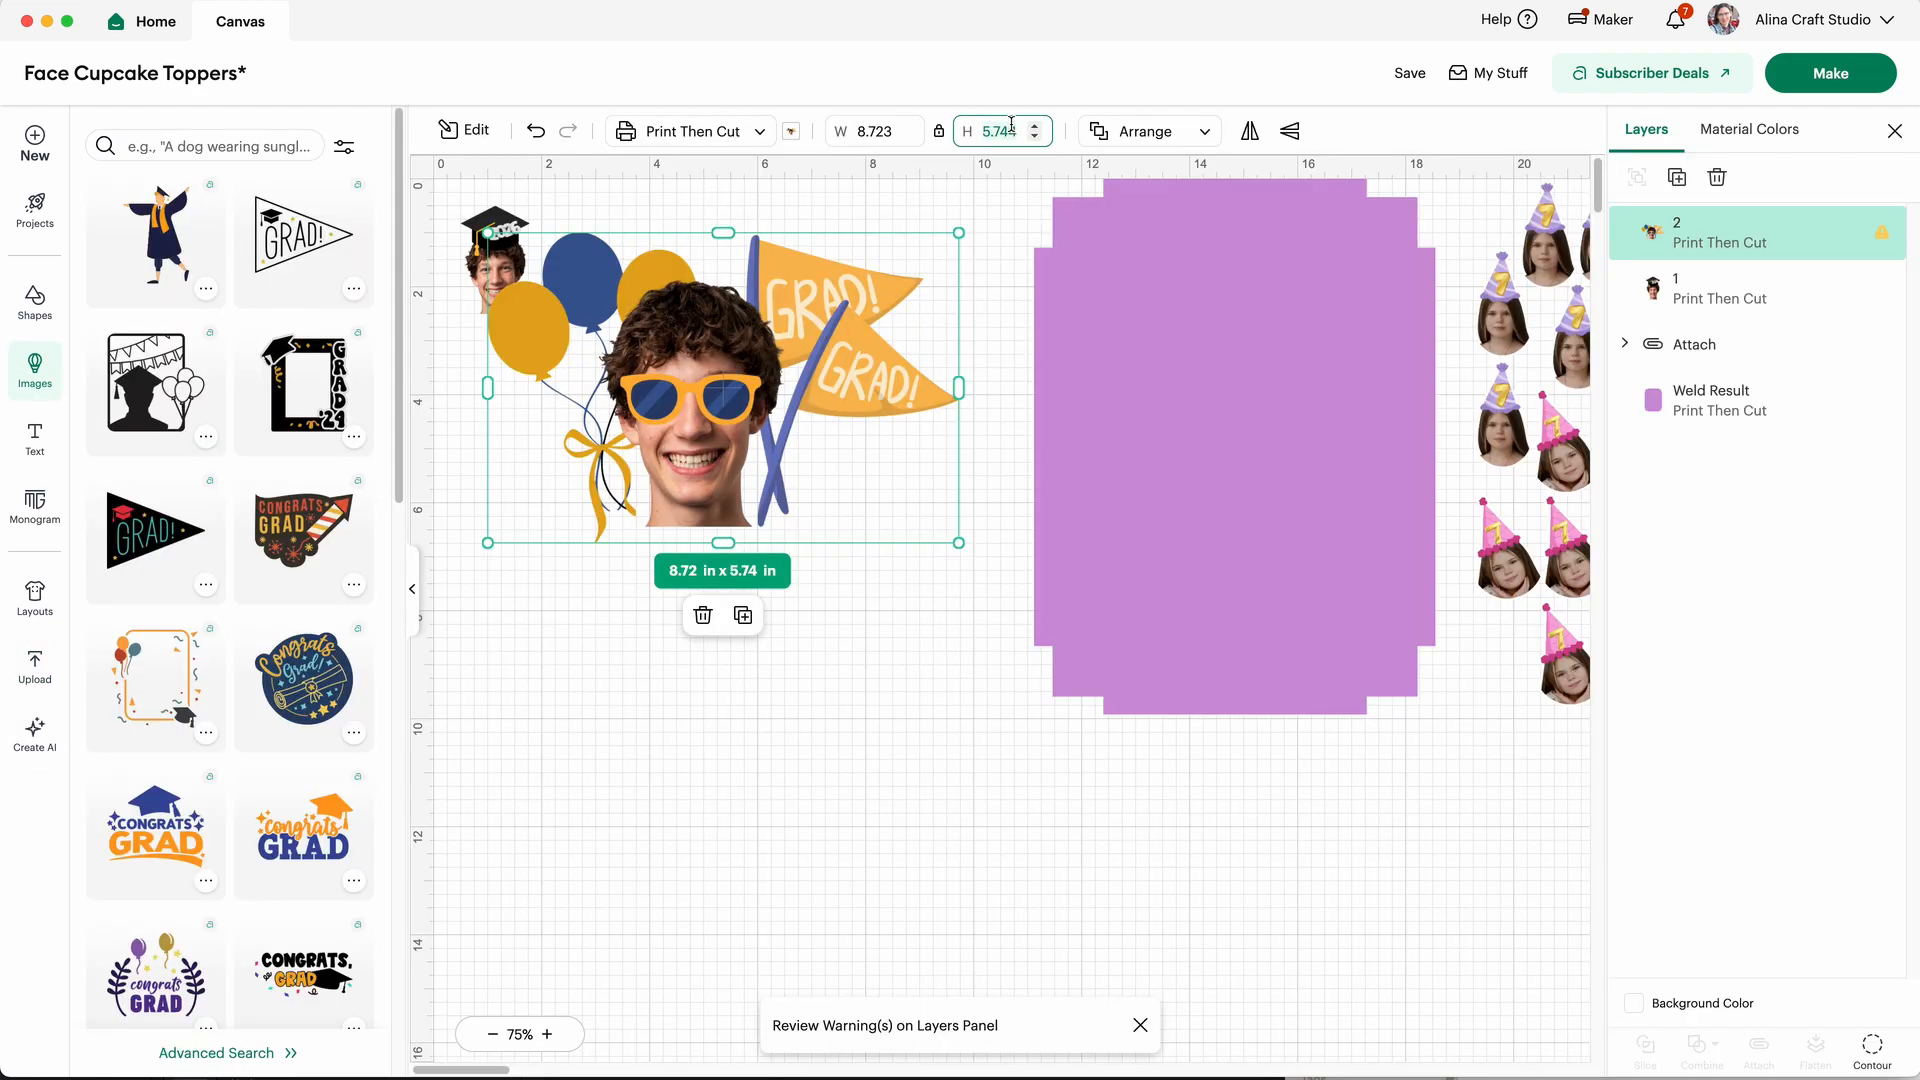
type("2")
key("Return")
left_click_drag(585, 290, 635, 270)
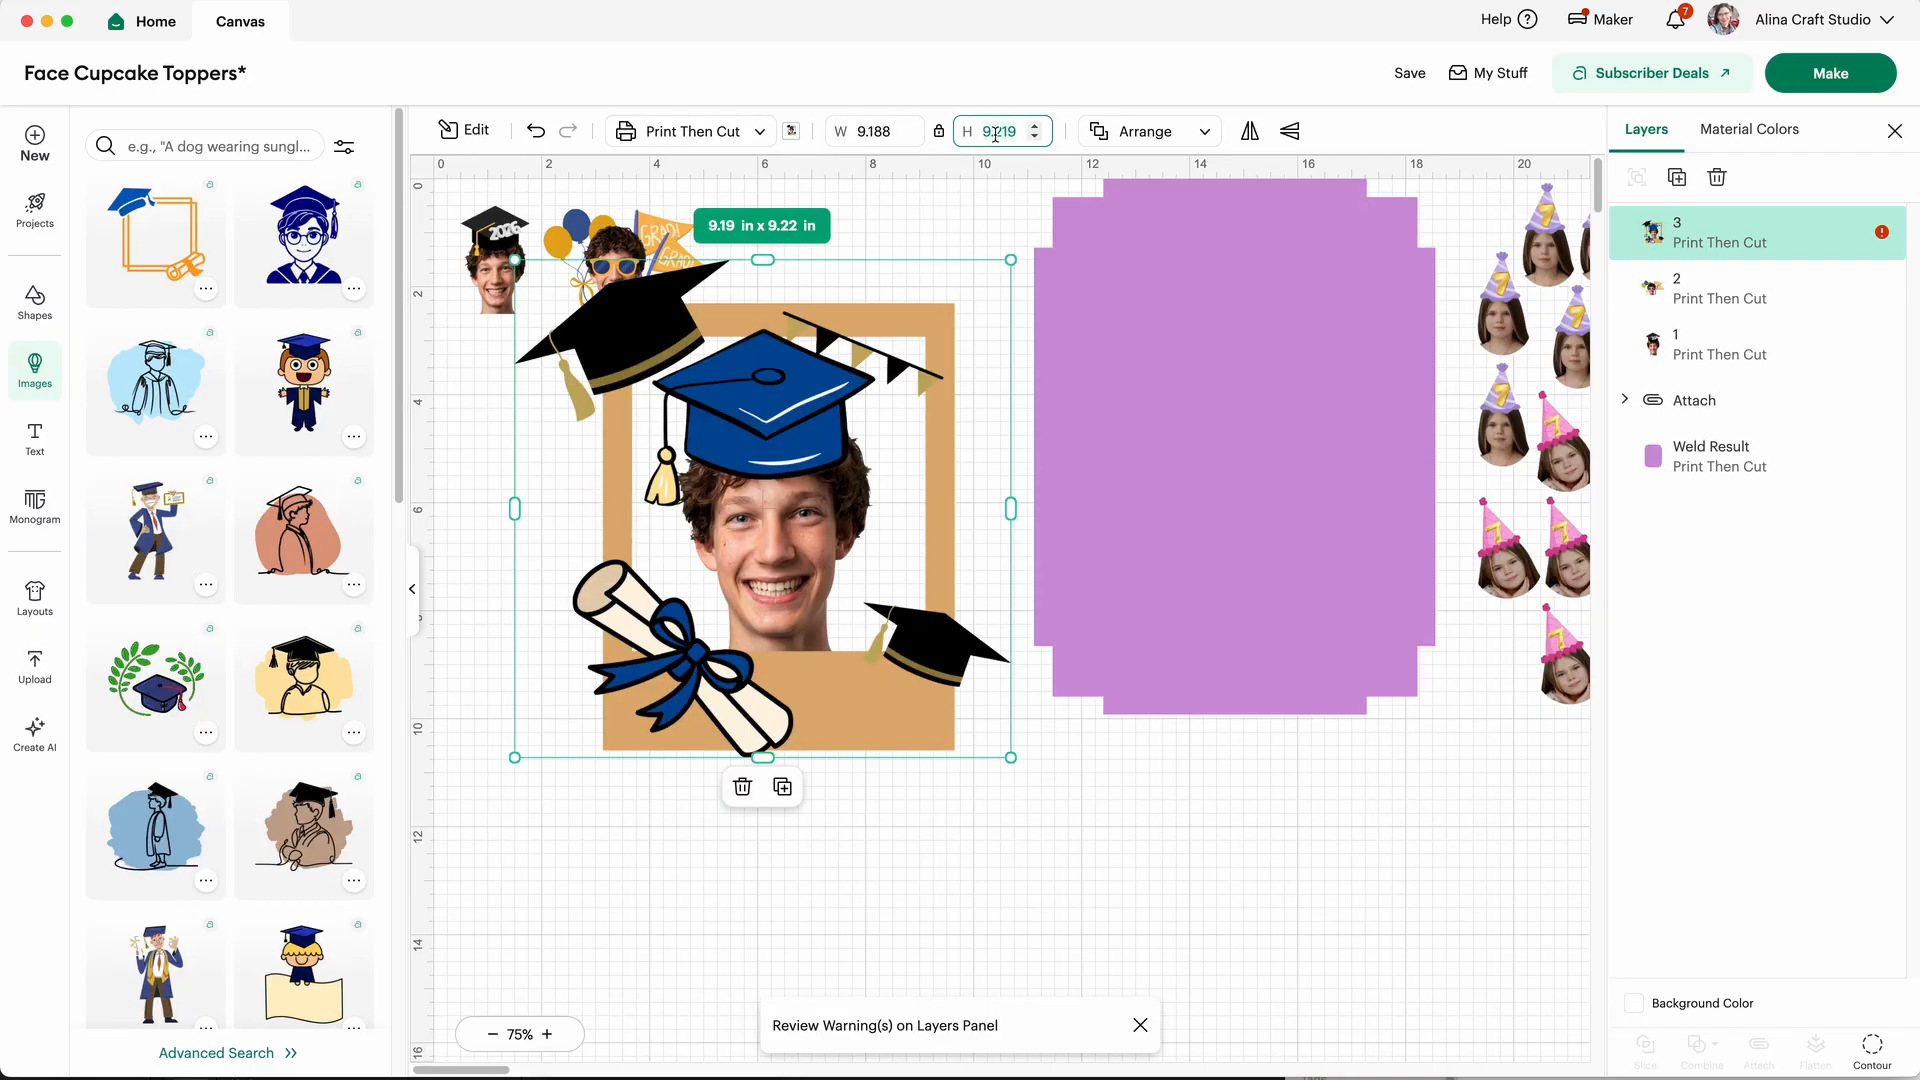
Step: Set the framed head image to 2 in high and place it beside the GRAD! flags image
type("2")
key("Return")
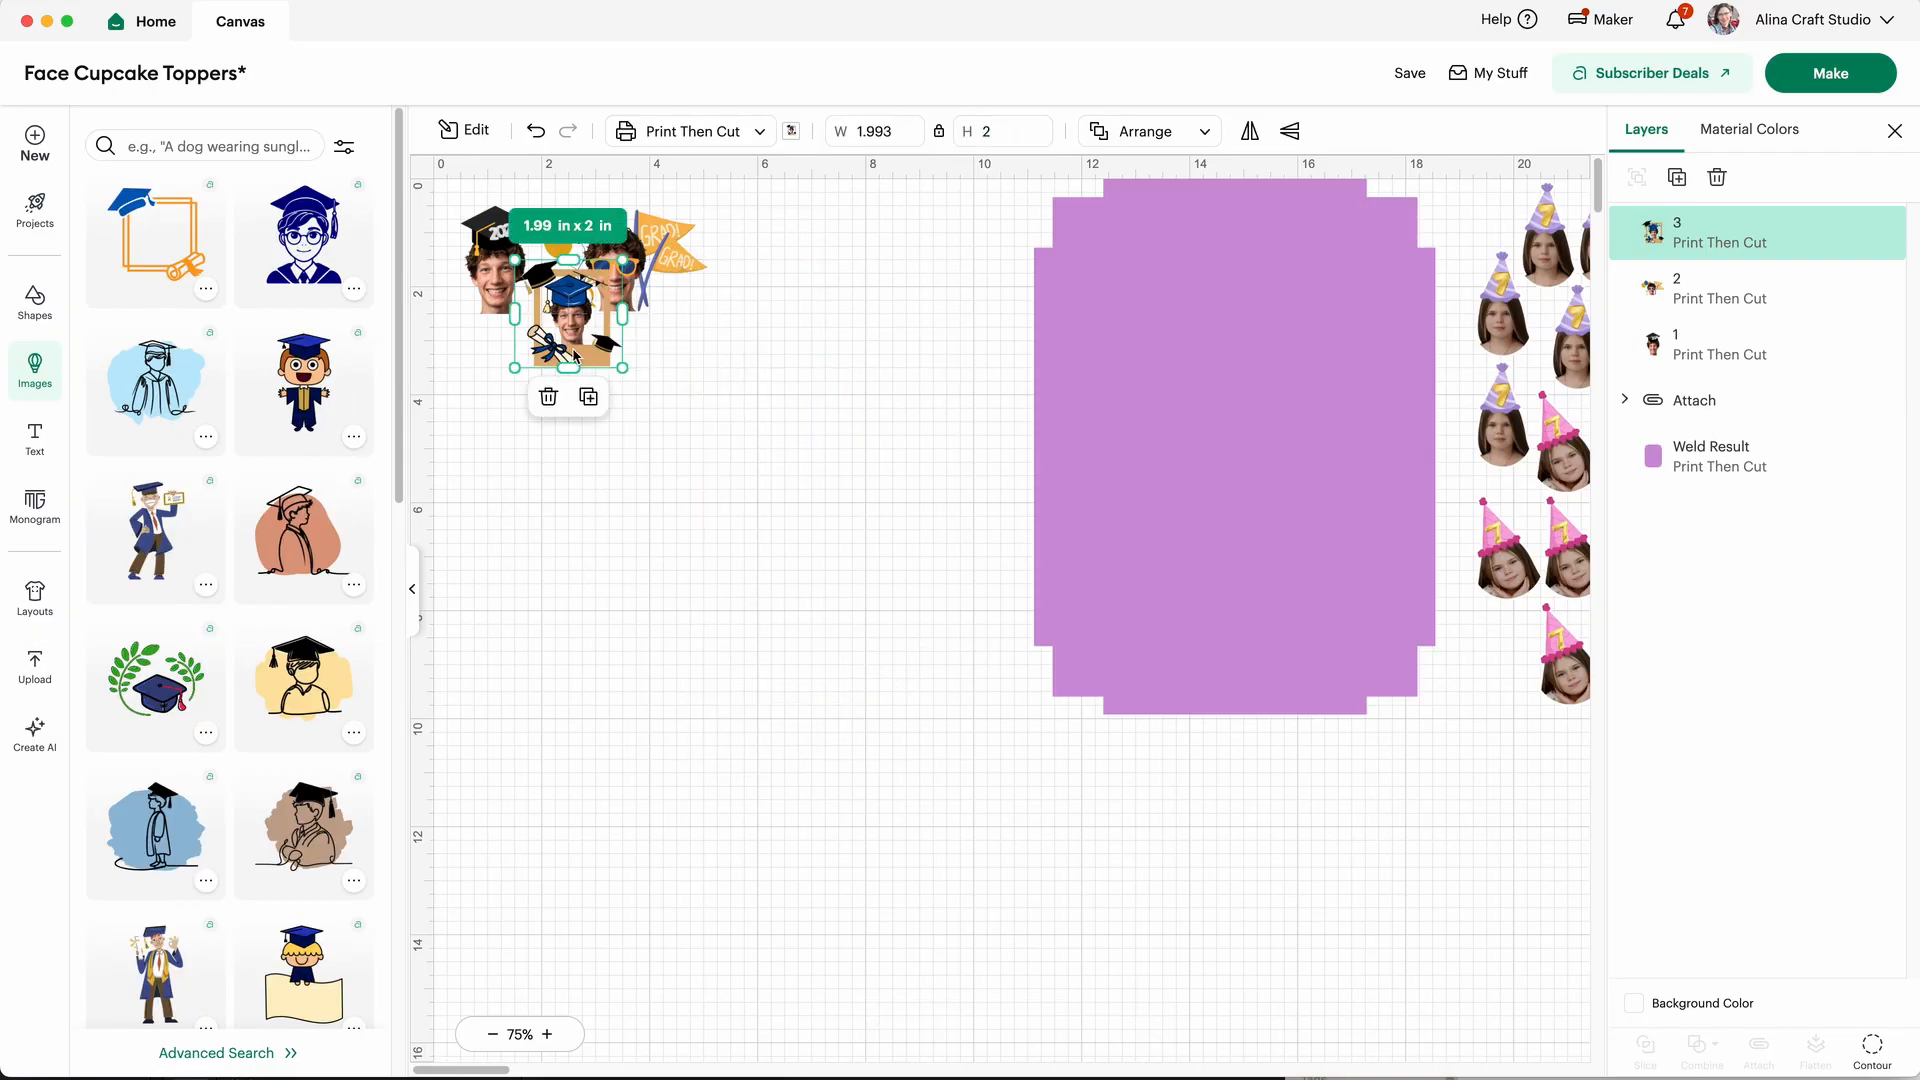
left_click_drag(564, 345, 754, 287)
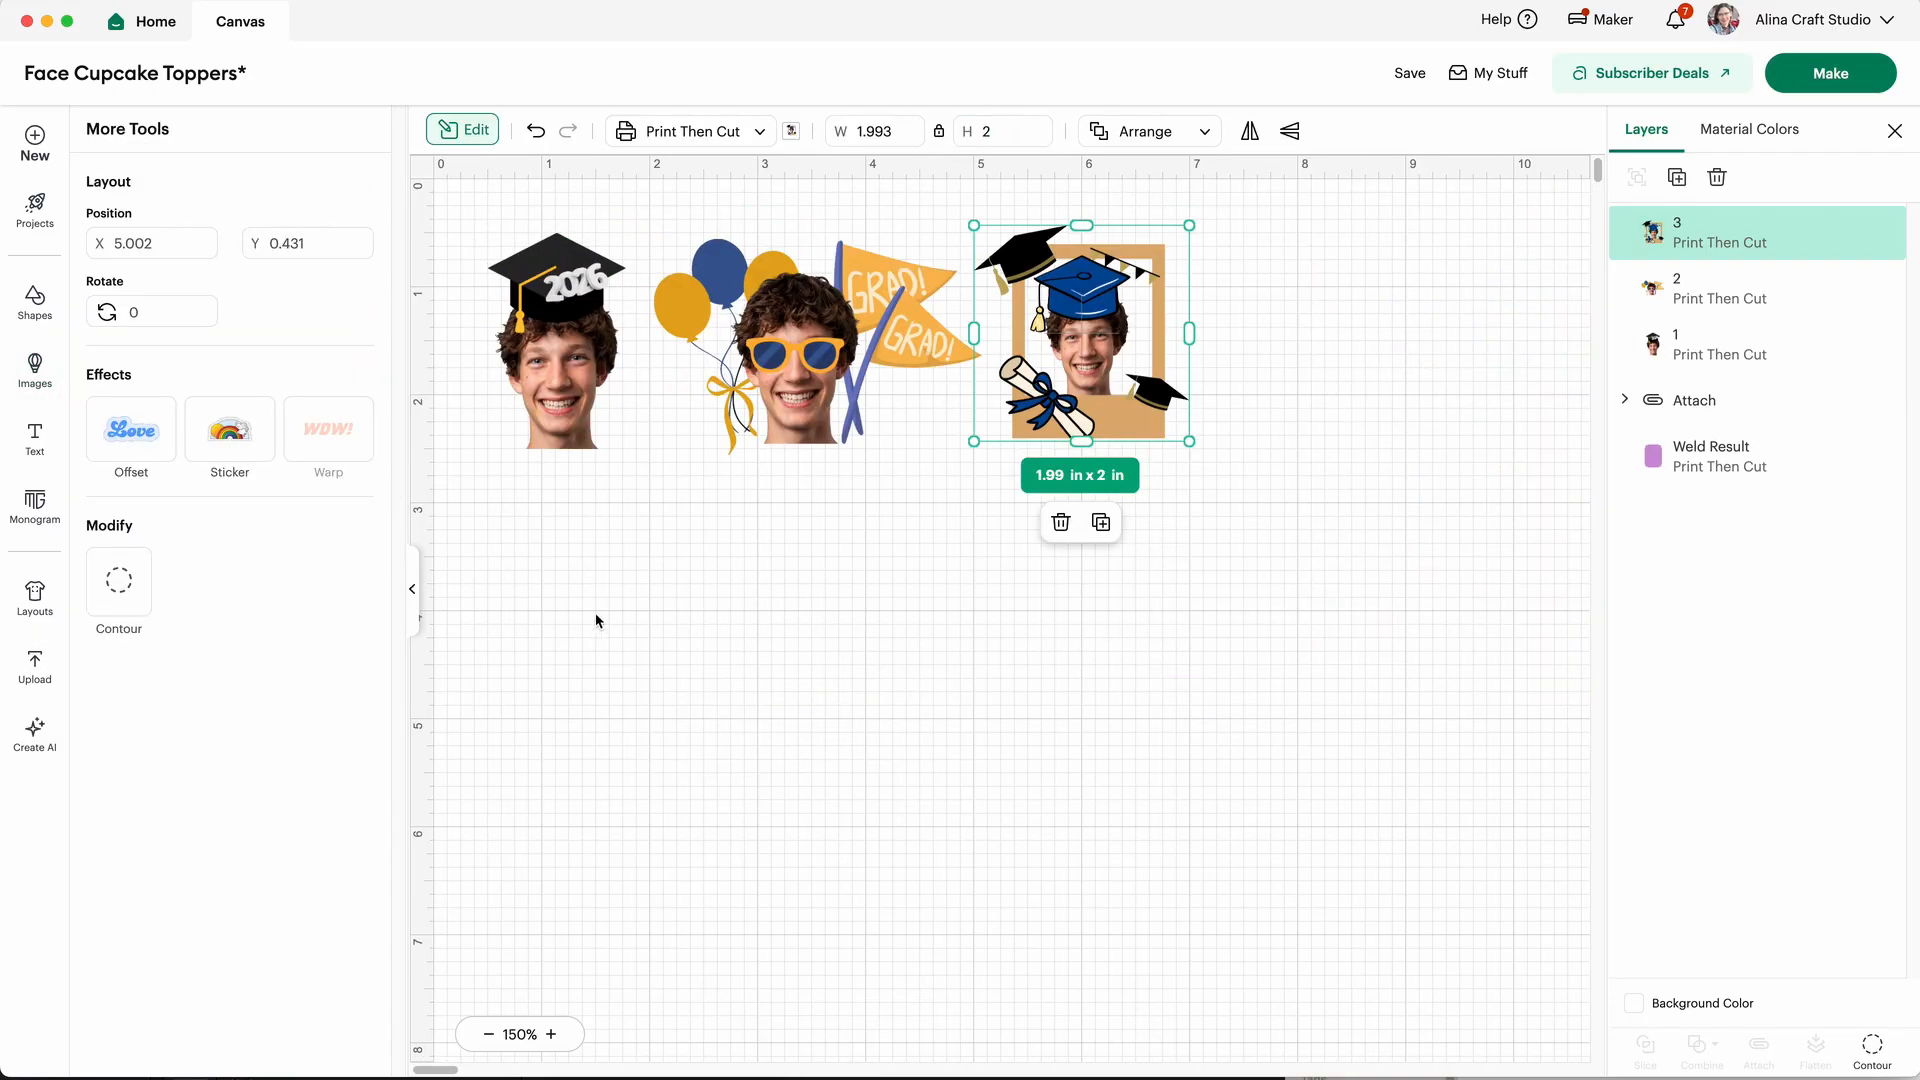
Step: Apply a 0.04 in offset with rounded corners around the framed head image
left_click(125, 449)
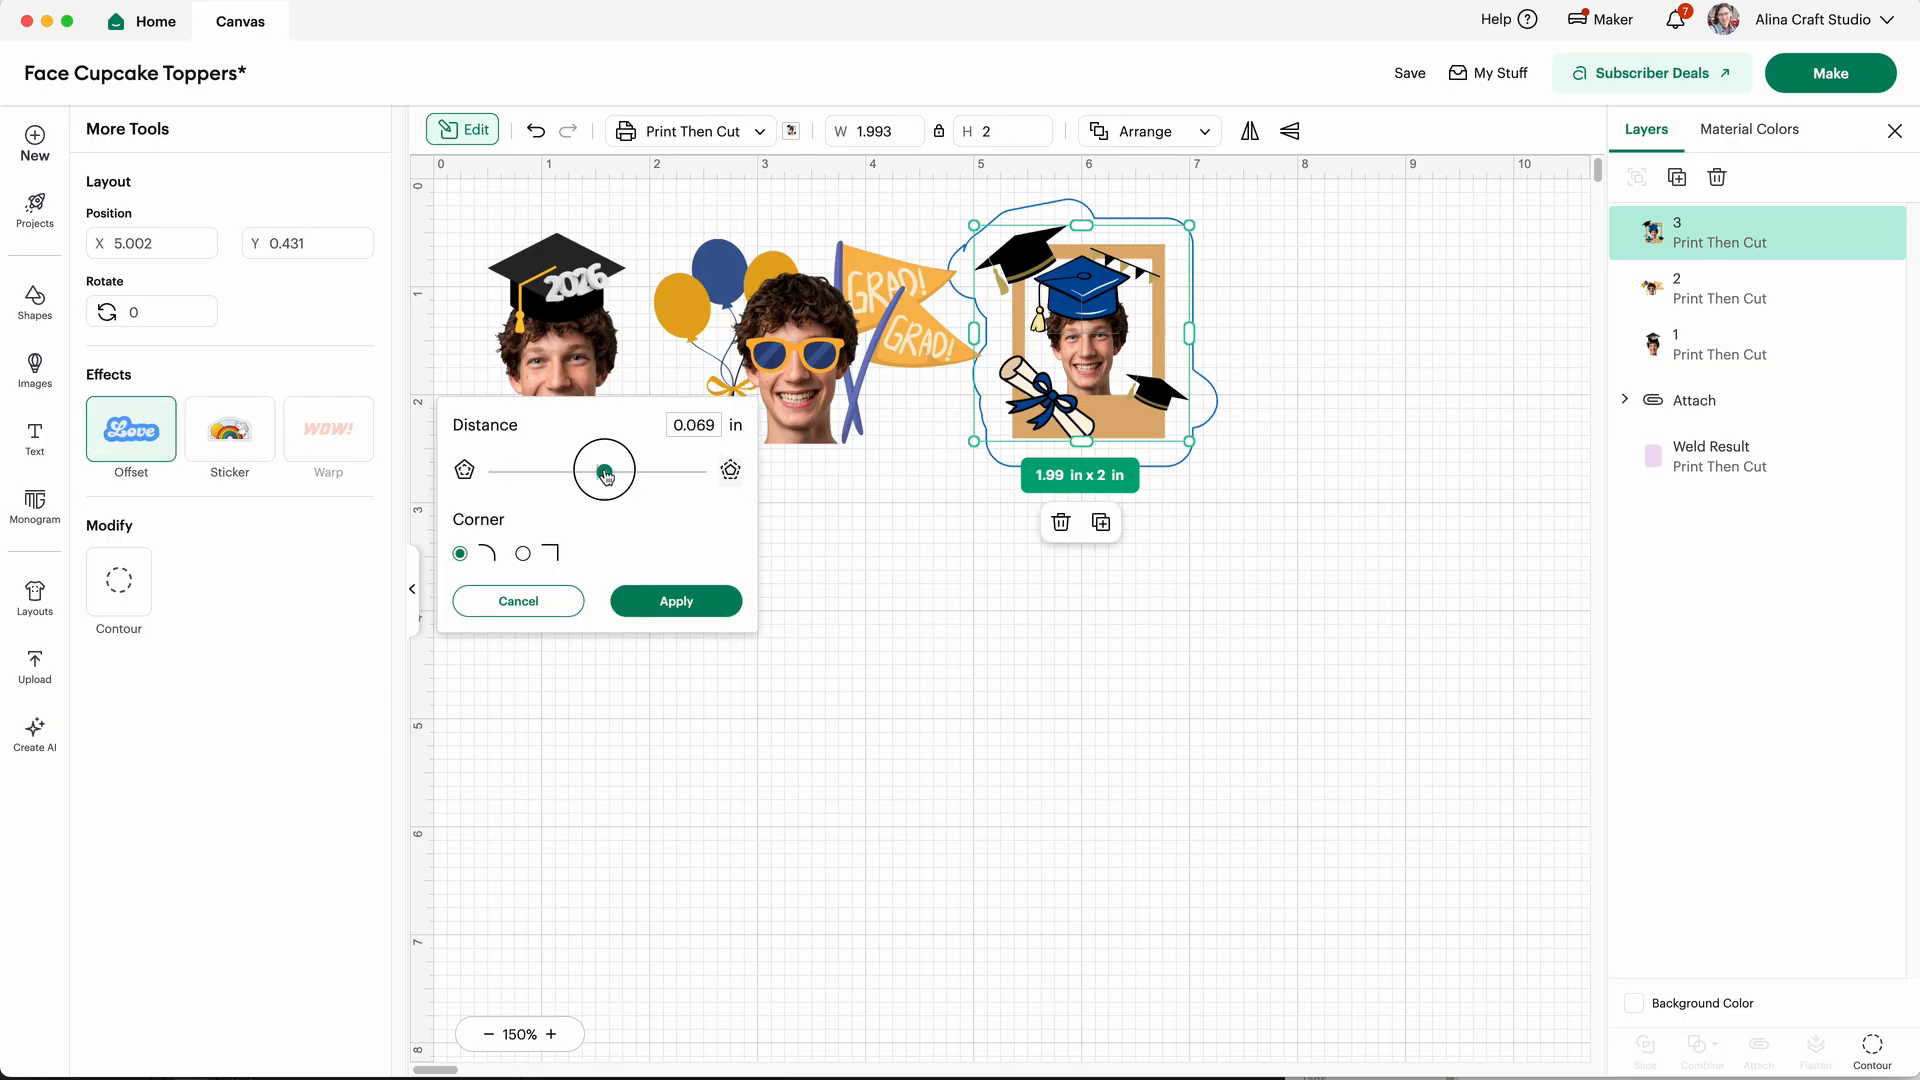
left_click_drag(605, 474, 605, 474)
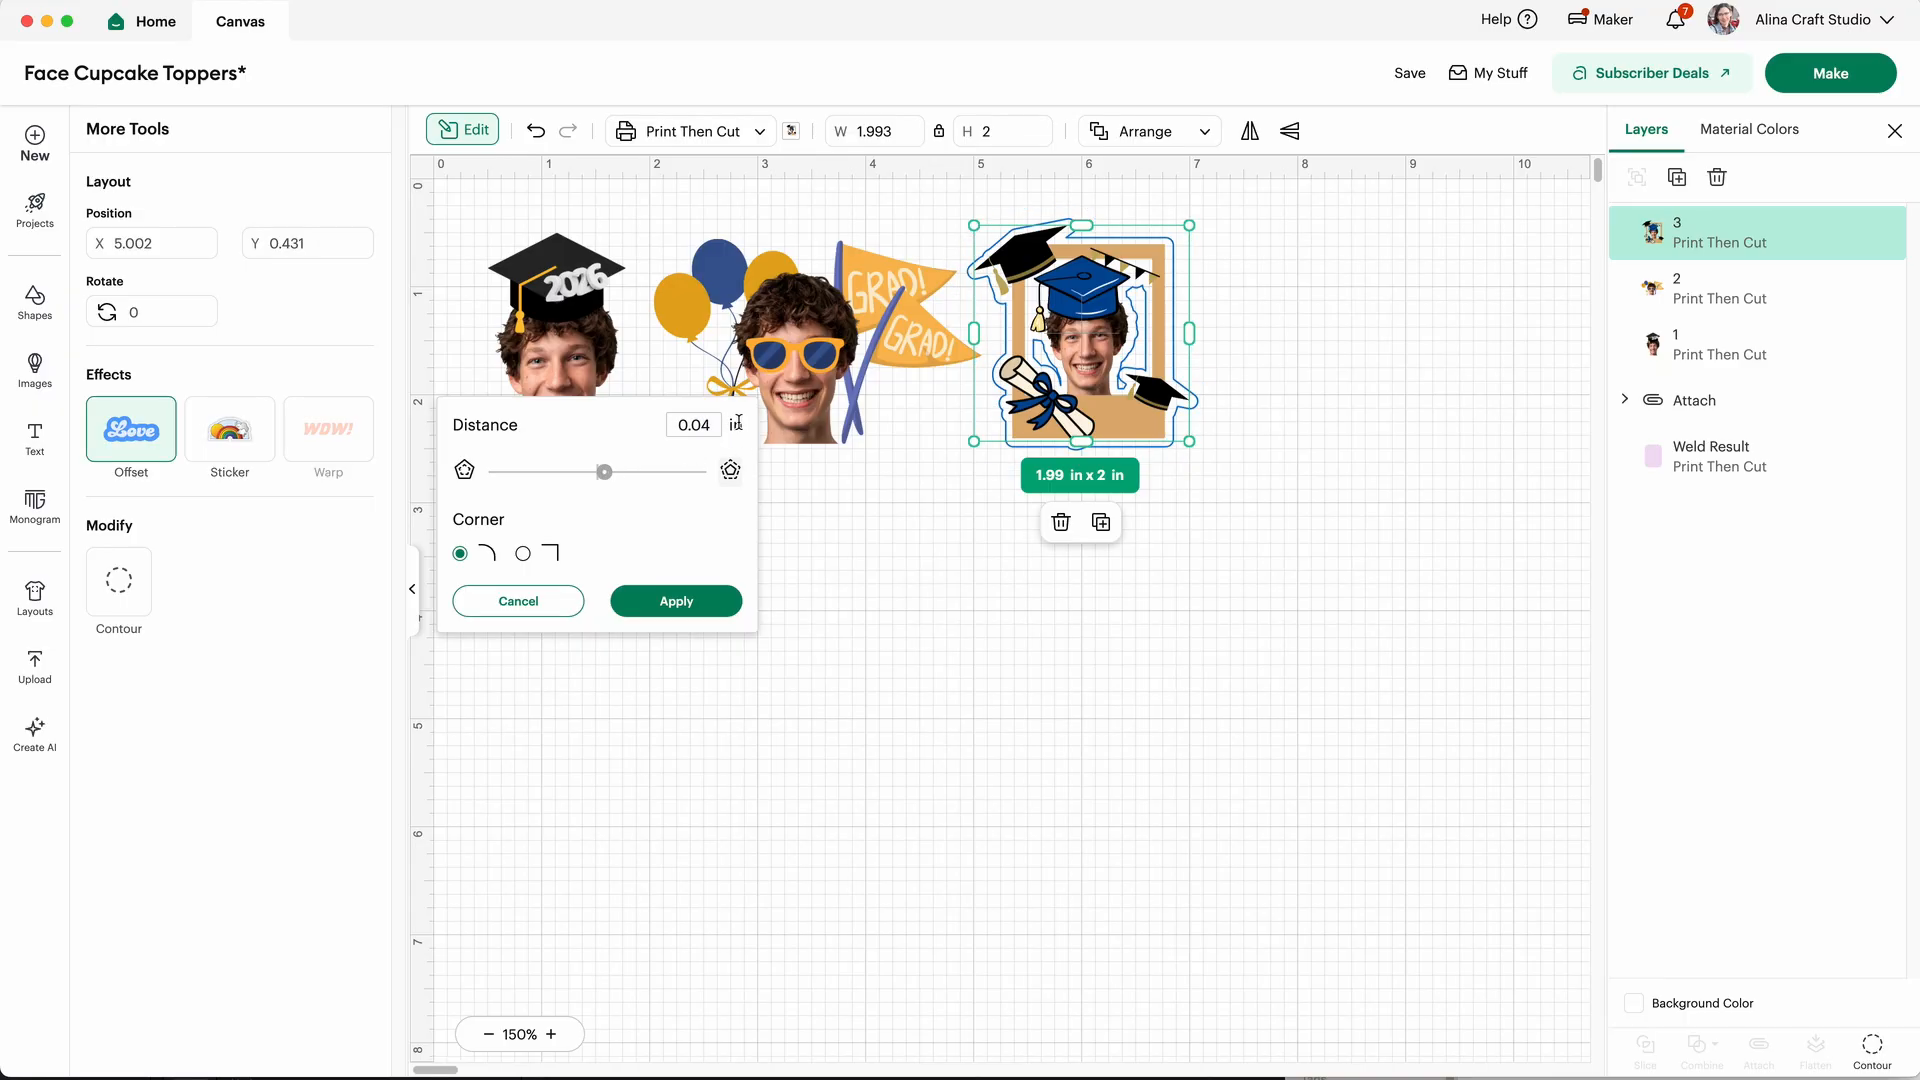
left_click(735, 518)
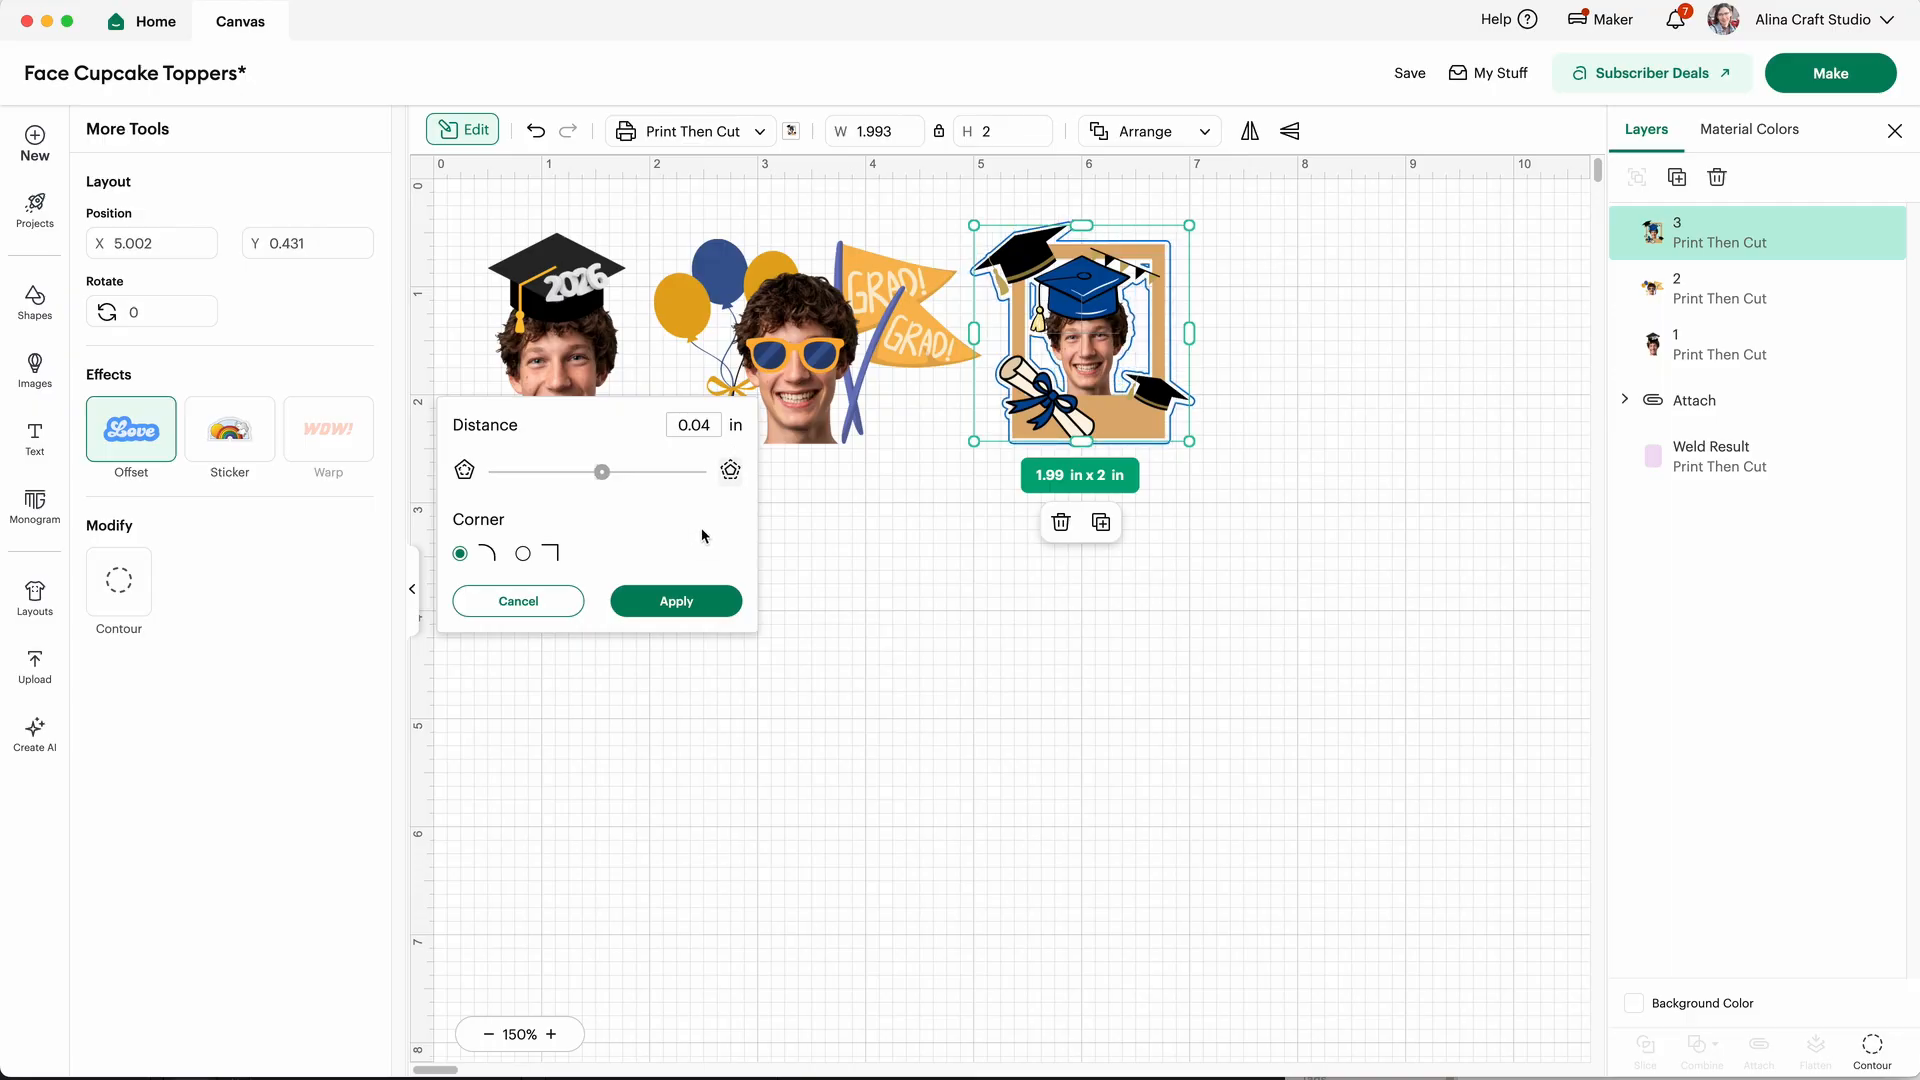
left_click(723, 604)
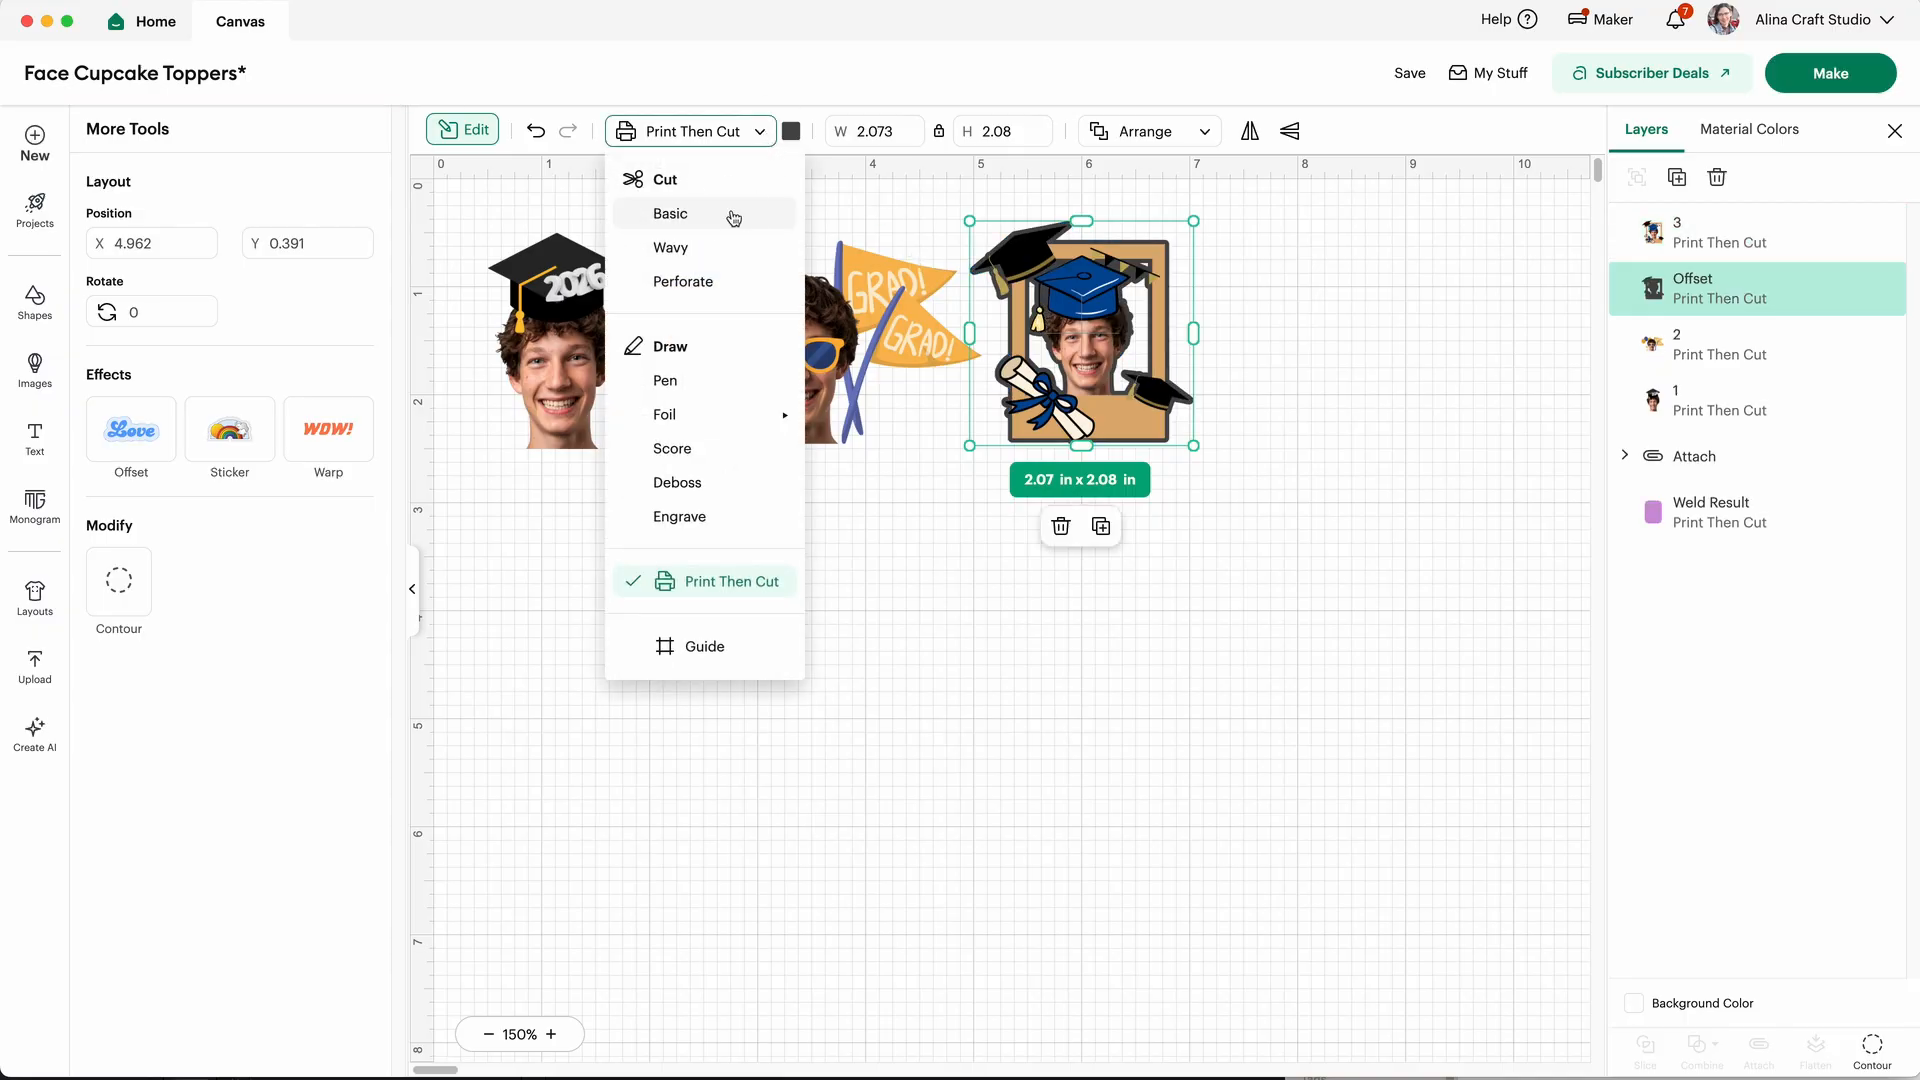
Step: Change the framed head's offset to Basic Cut and color it white
left_click(730, 212)
left_click(791, 131)
left_click(814, 331)
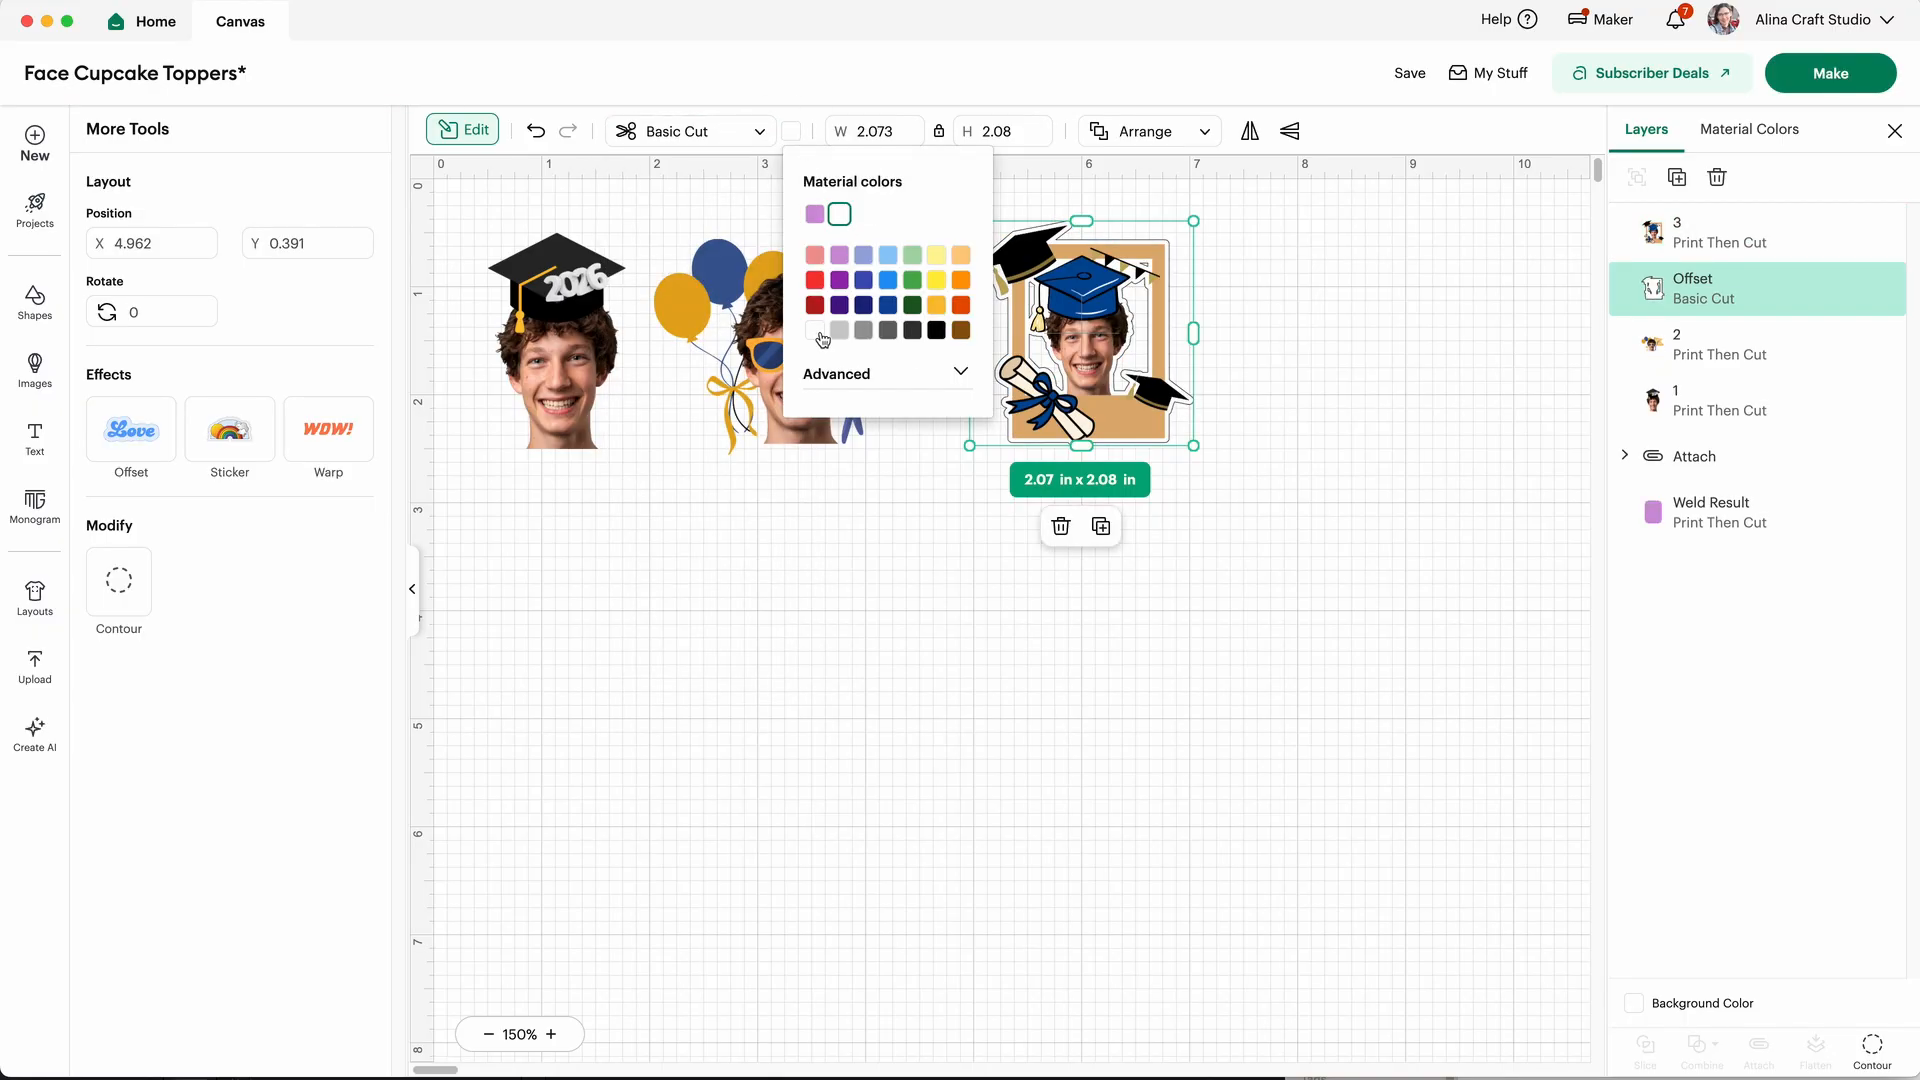
Step: Turn off the inner cutout contours of the framed head's offset so only the outer outline is cut
left_click(1866, 1057)
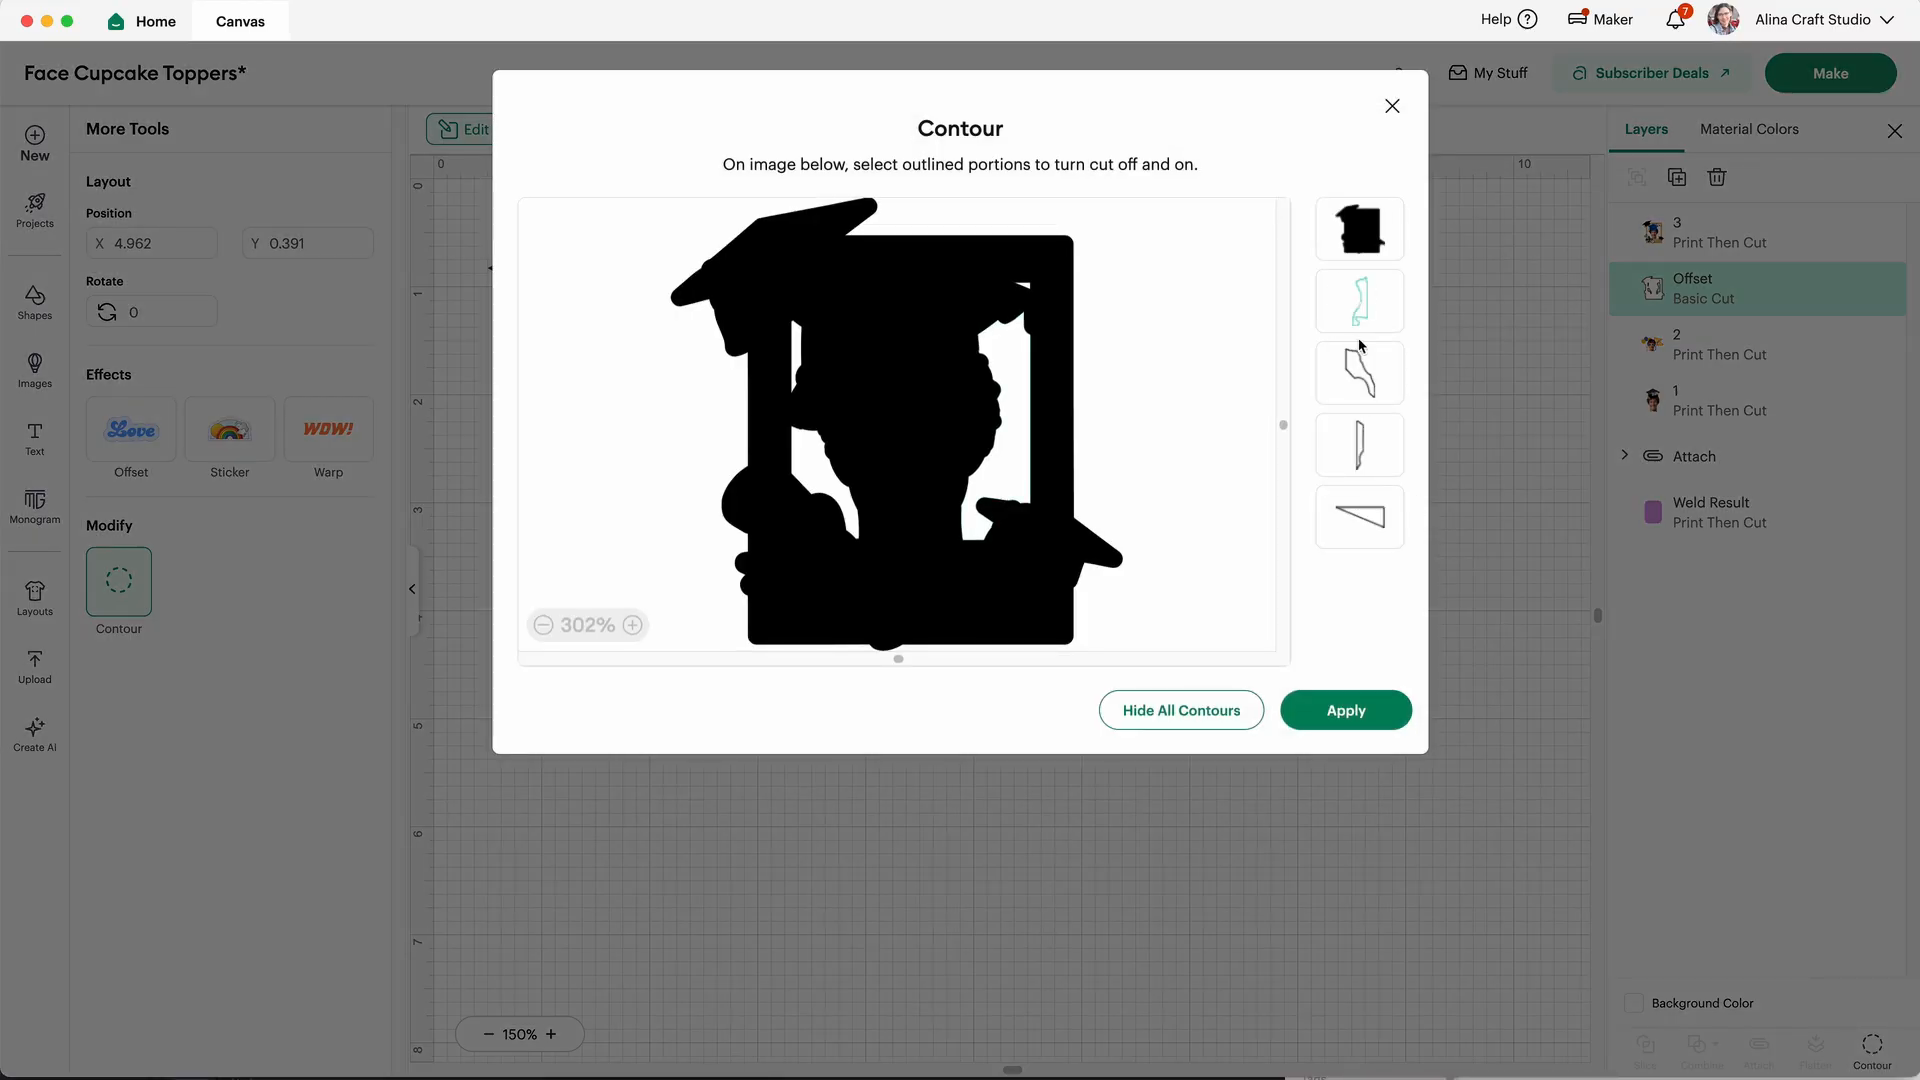
left_click(1371, 444)
left_click(1364, 516)
left_click(1391, 714)
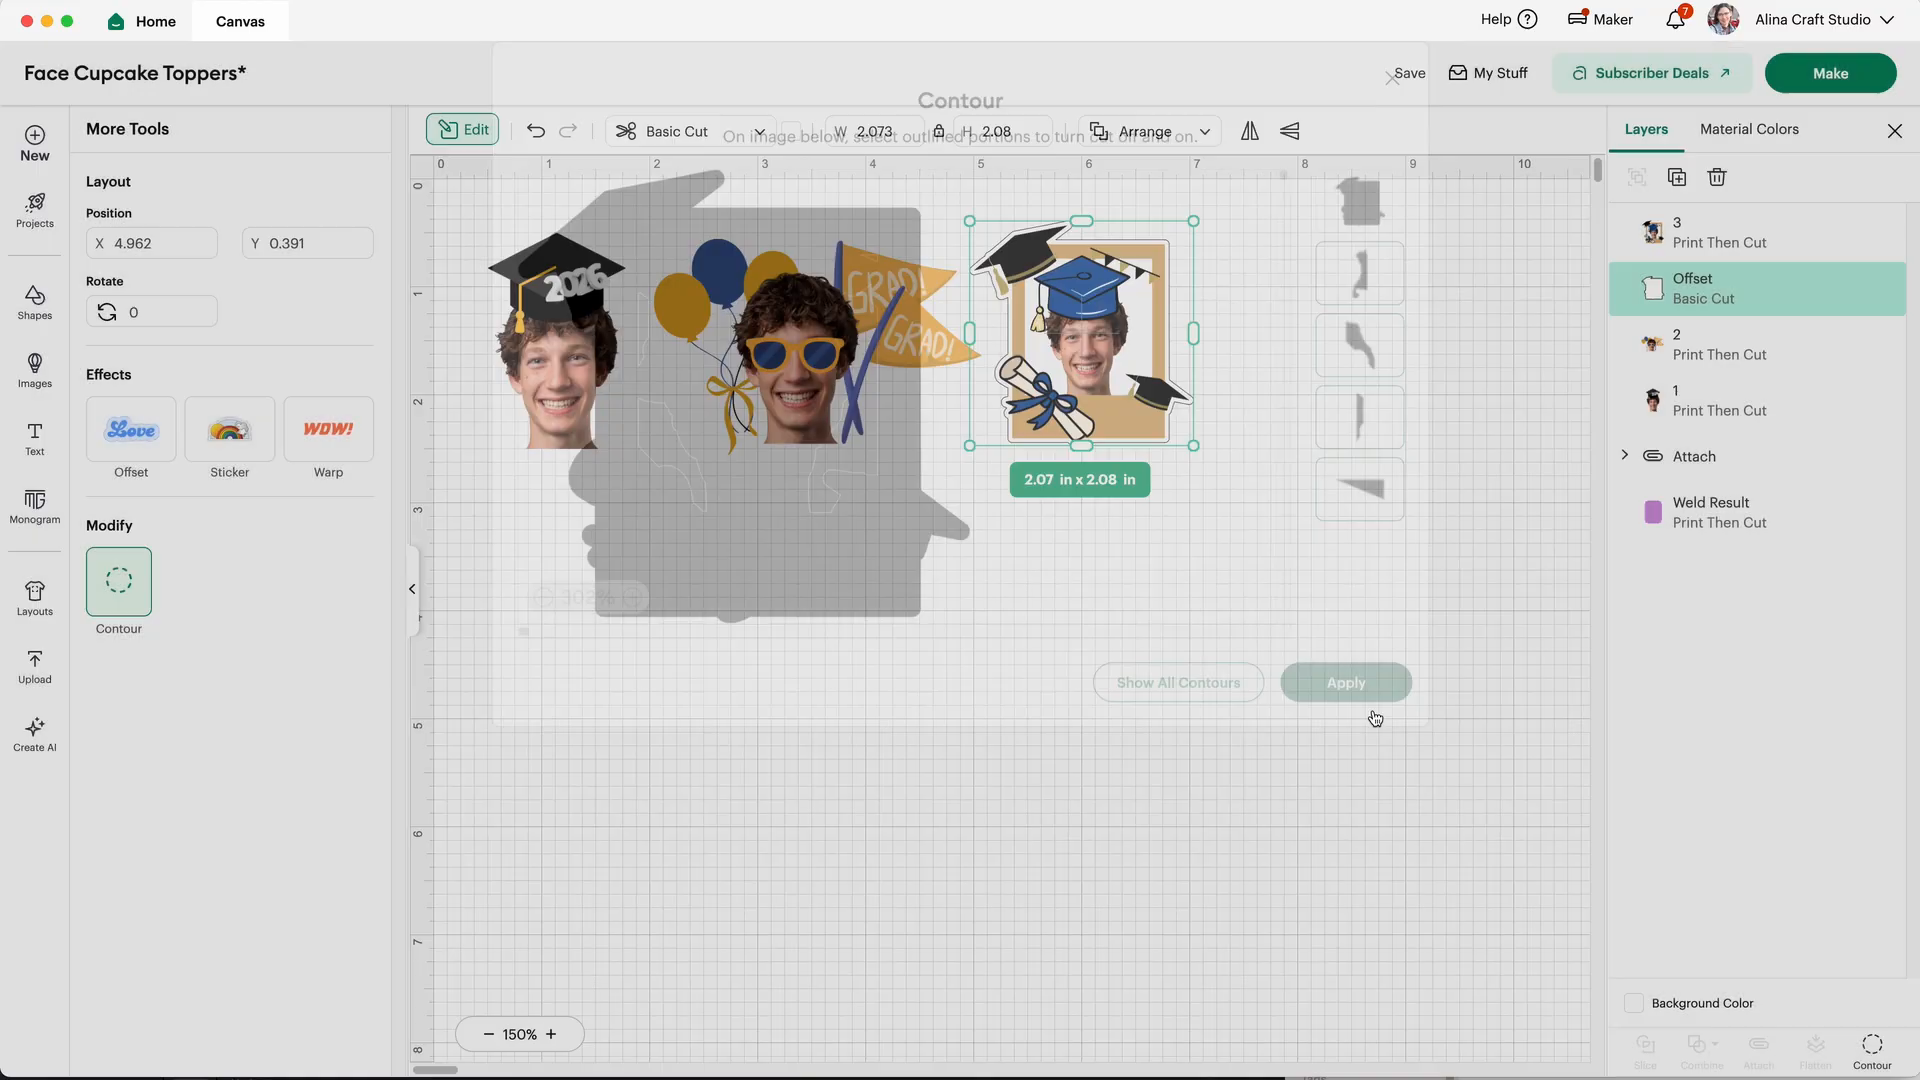
Step: Flatten the framed head image together with its white offset
left_click(1276, 490)
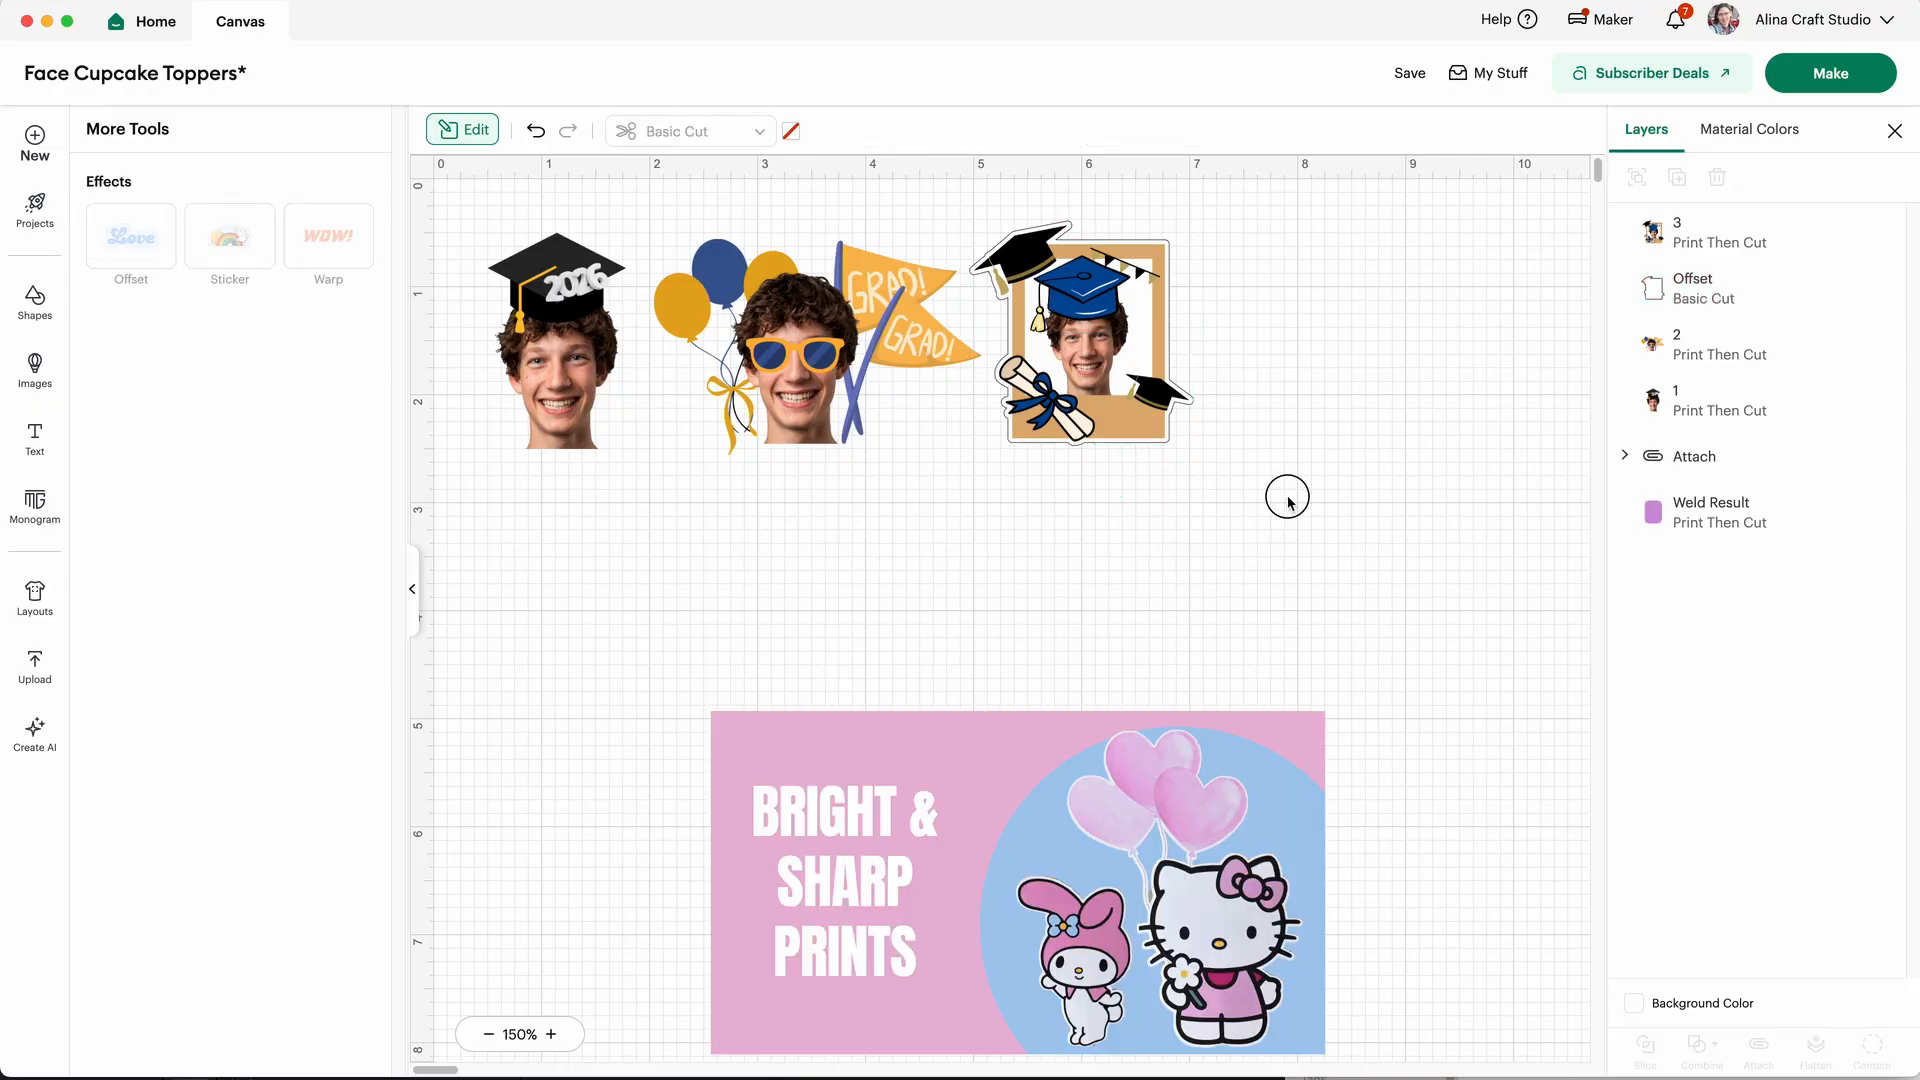
left_click_drag(1286, 496, 965, 200)
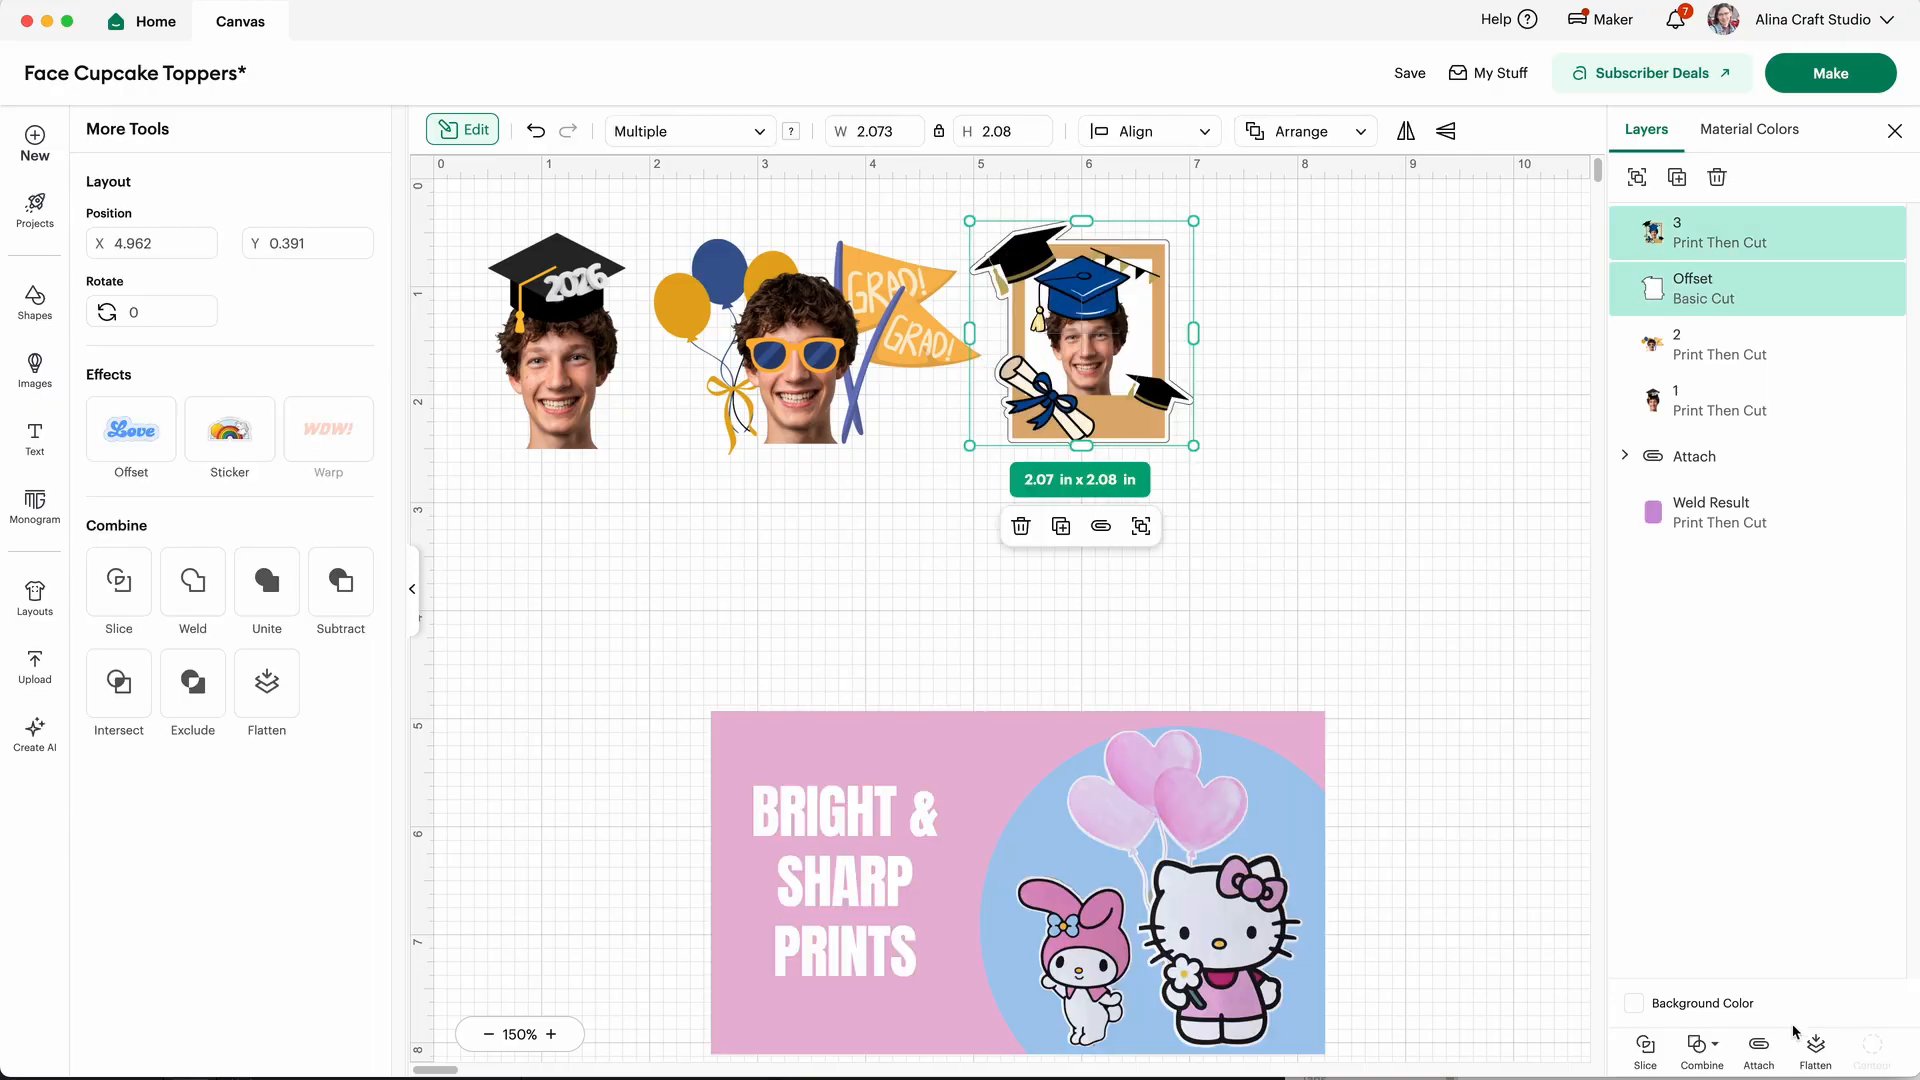
left_click(1815, 1051)
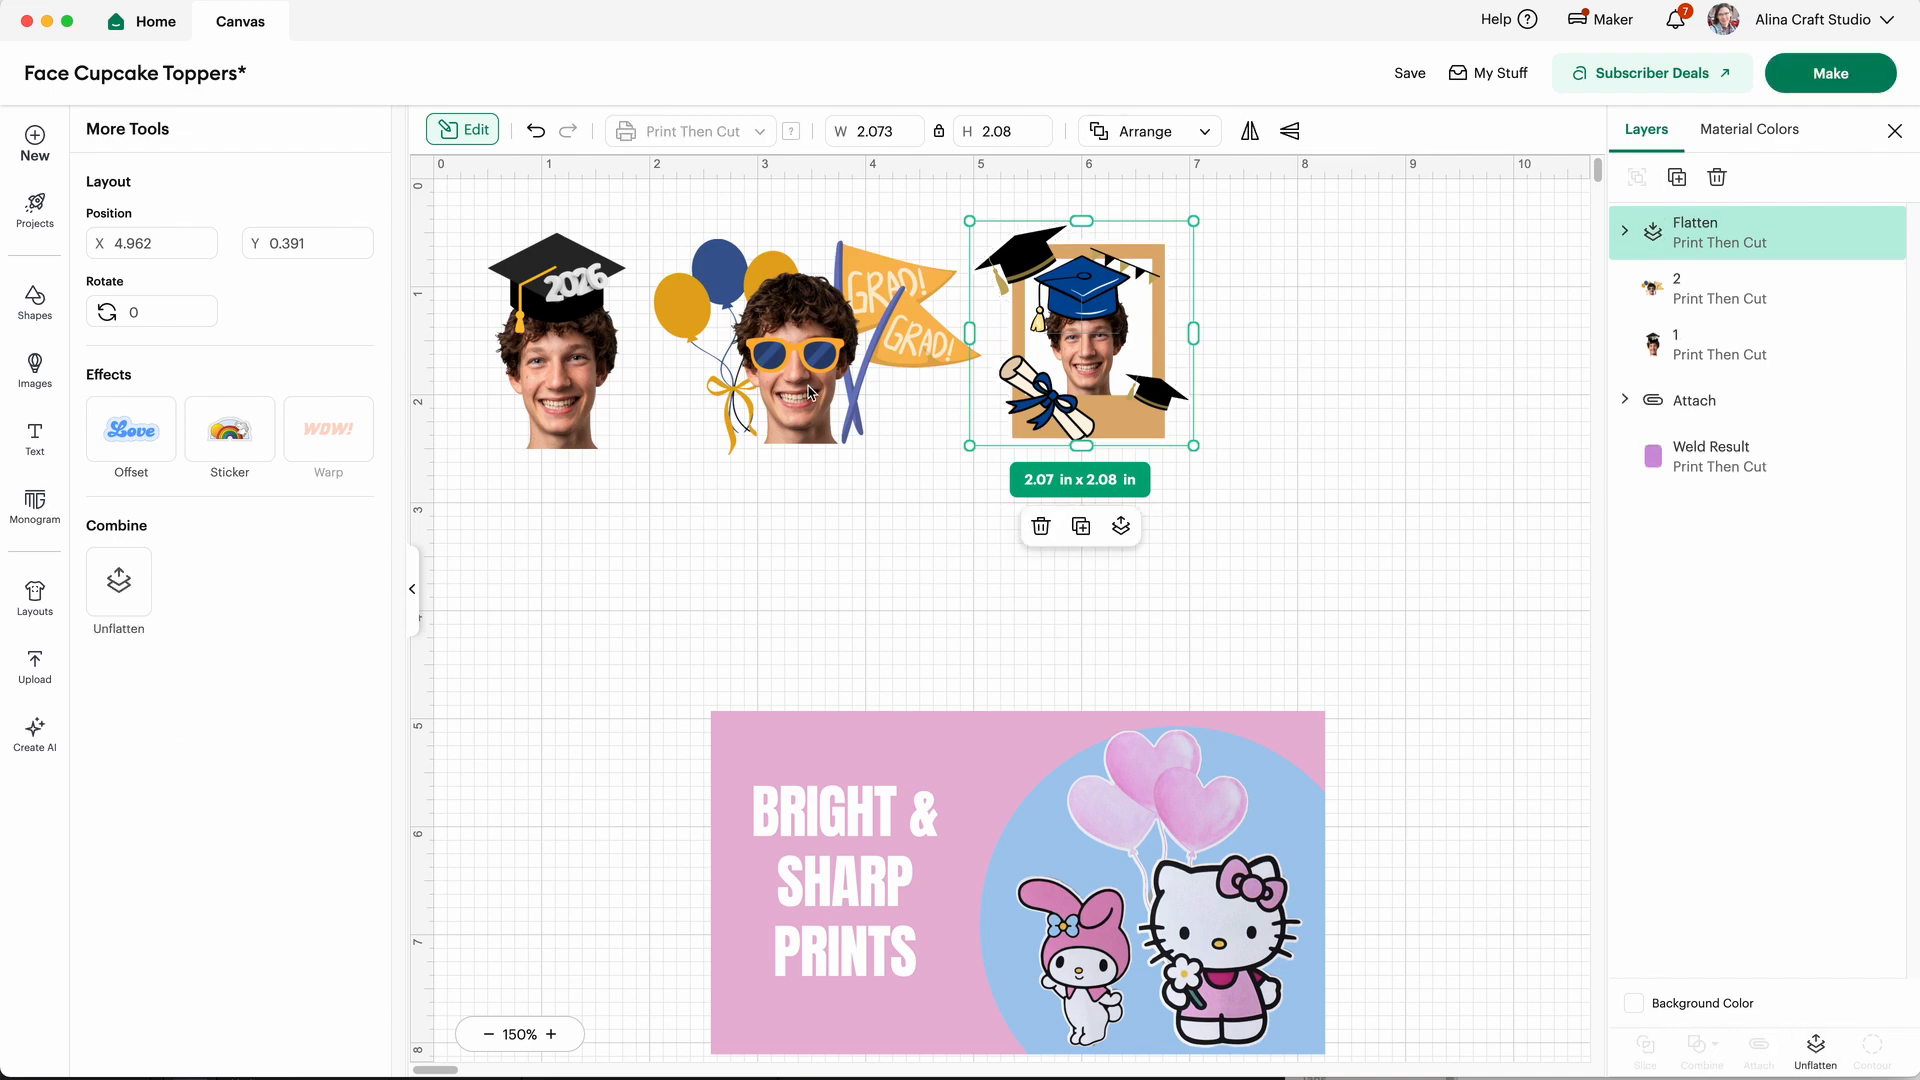
Step: Apply a 0.04 in rounded offset around the sunglasses head with balloons and flags
left_click(809, 391)
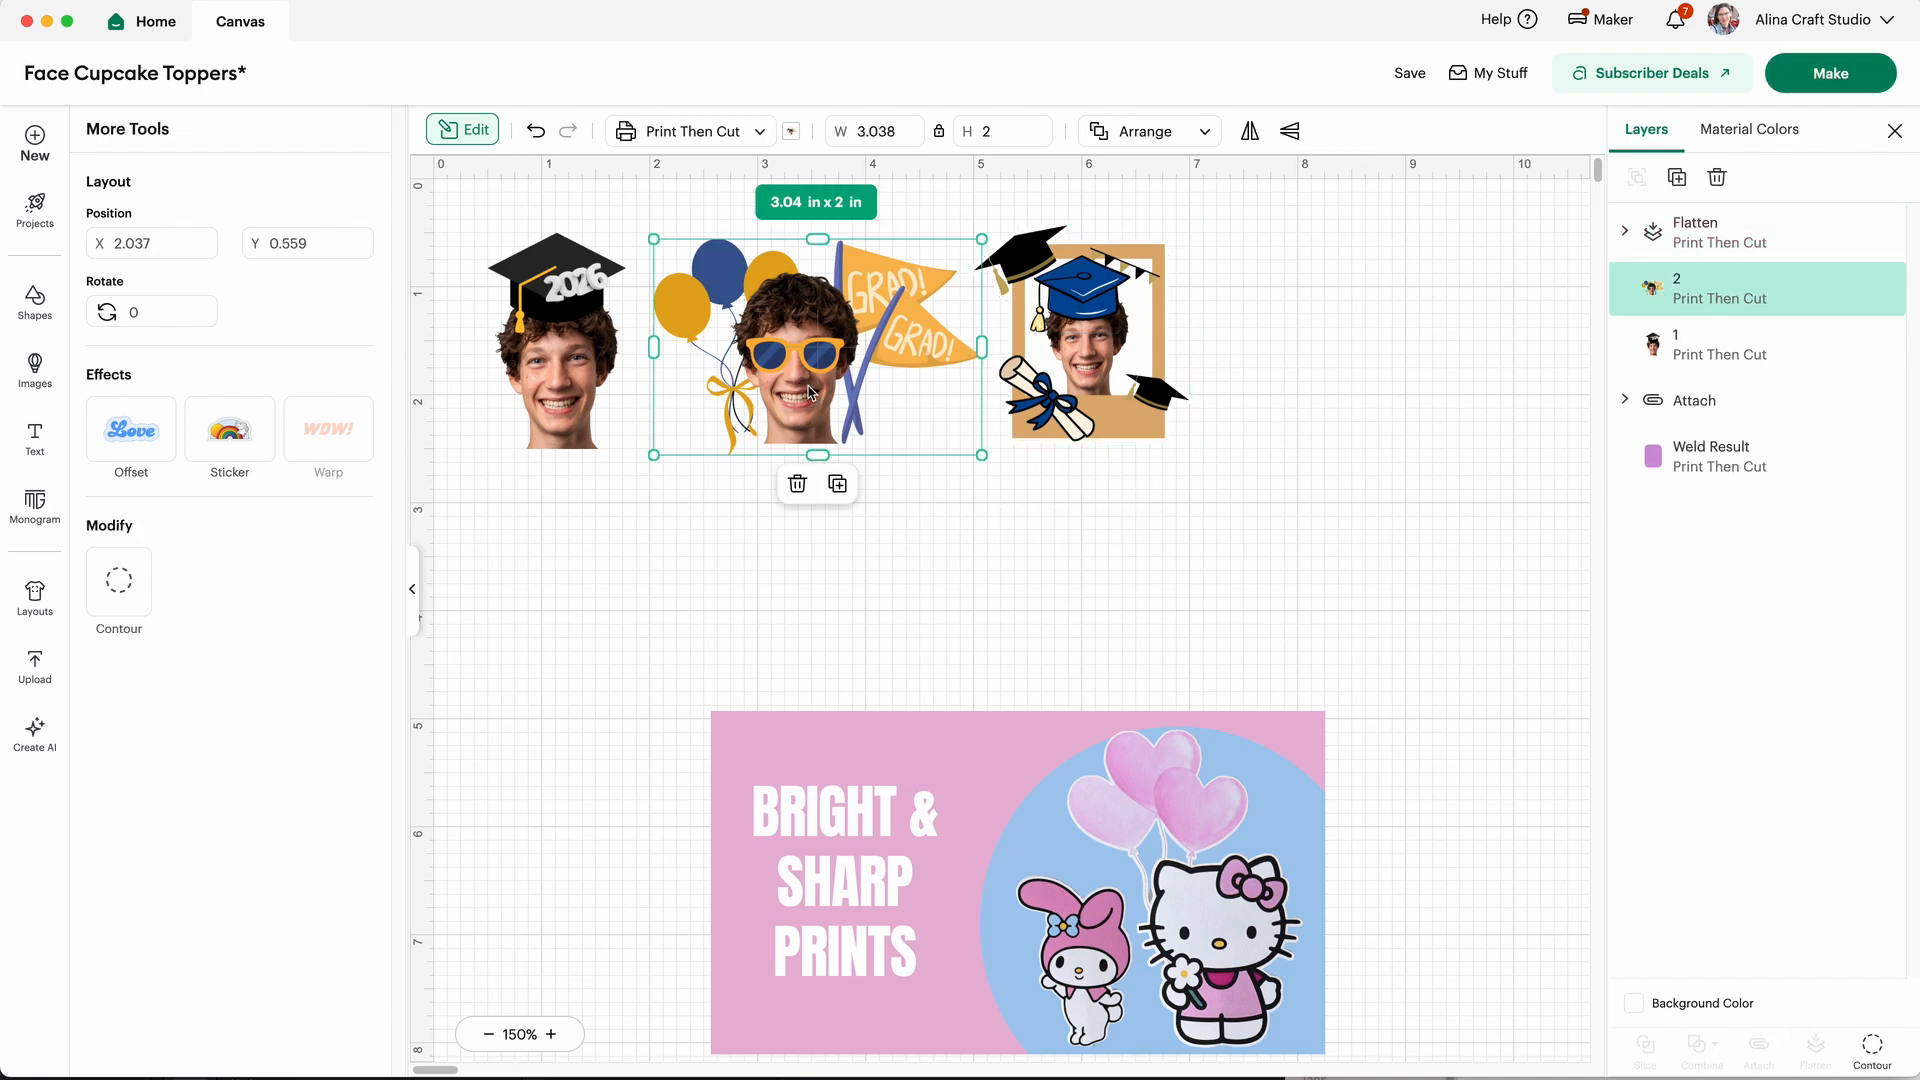
left_click(131, 428)
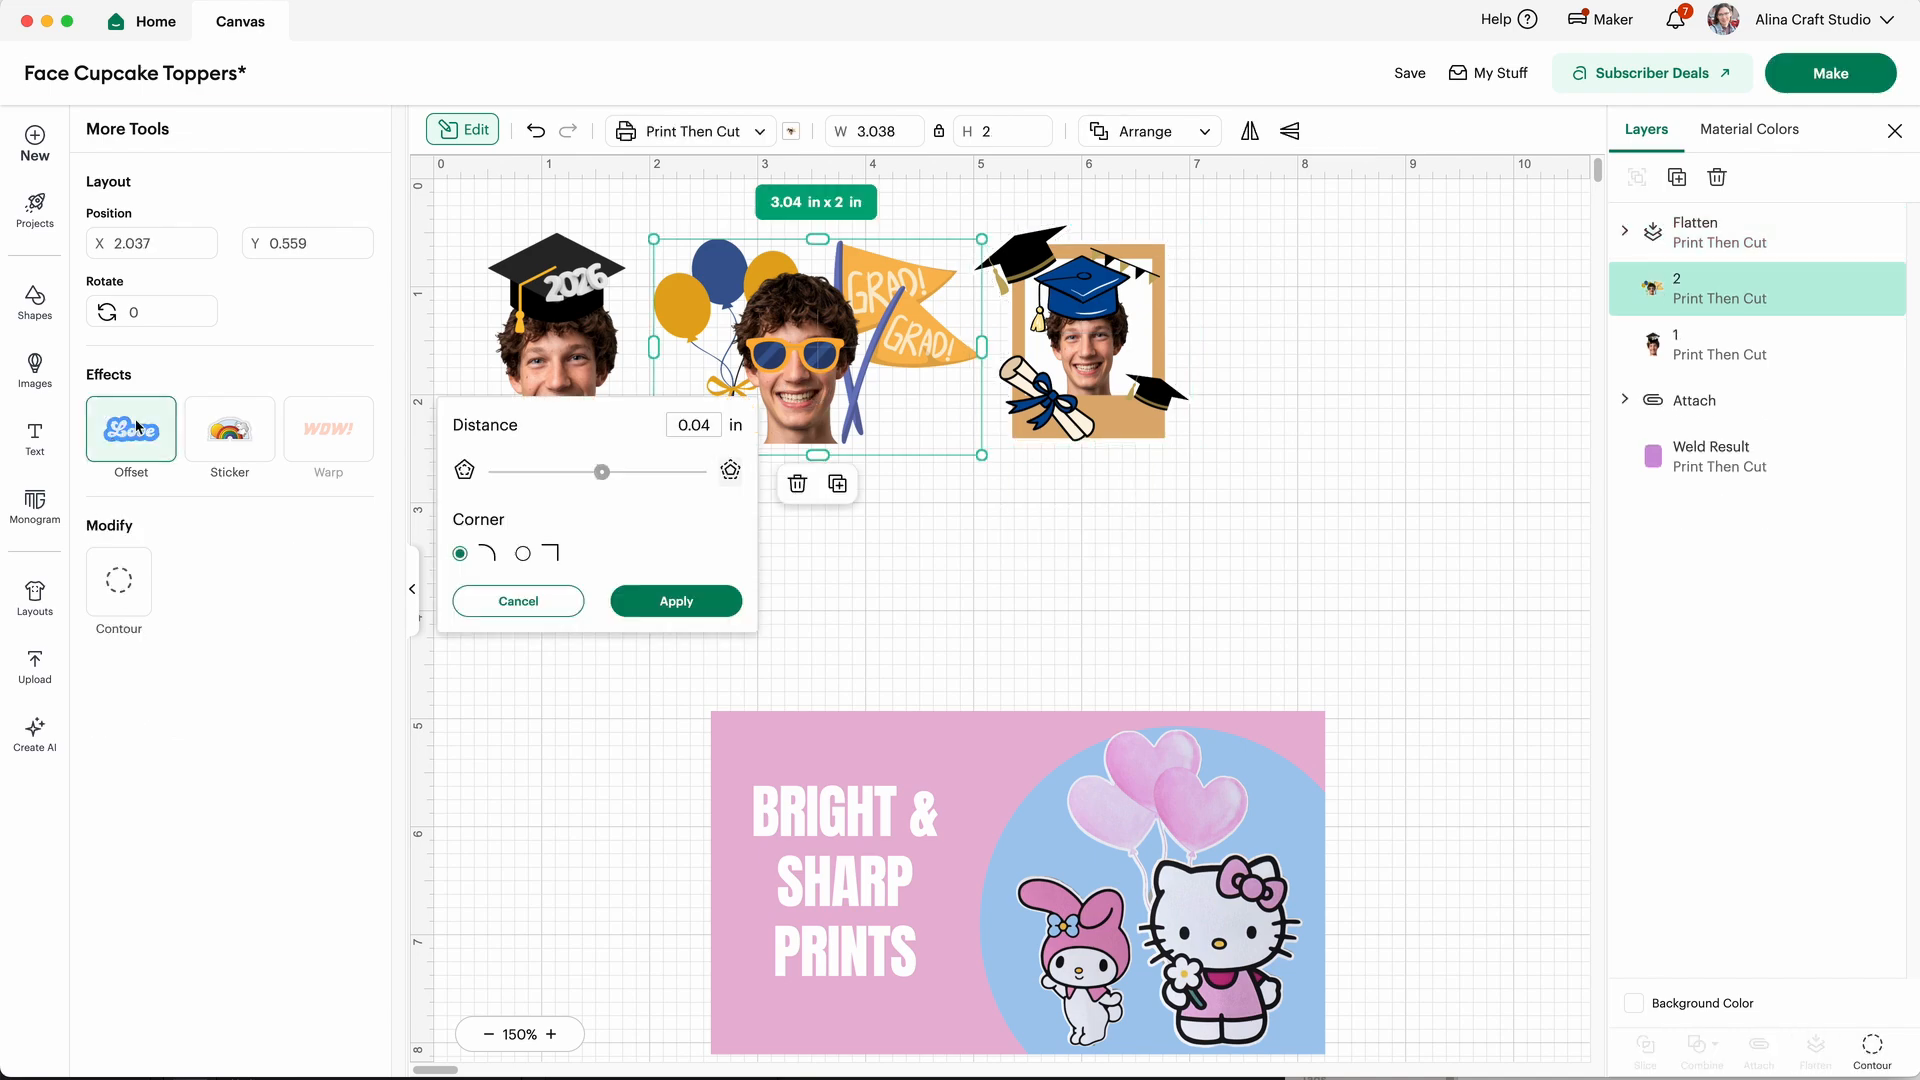
left_click(677, 600)
Step: Change the sunglasses head's offset to a white Basic Cut and flatten it with the image
left_click(760, 131)
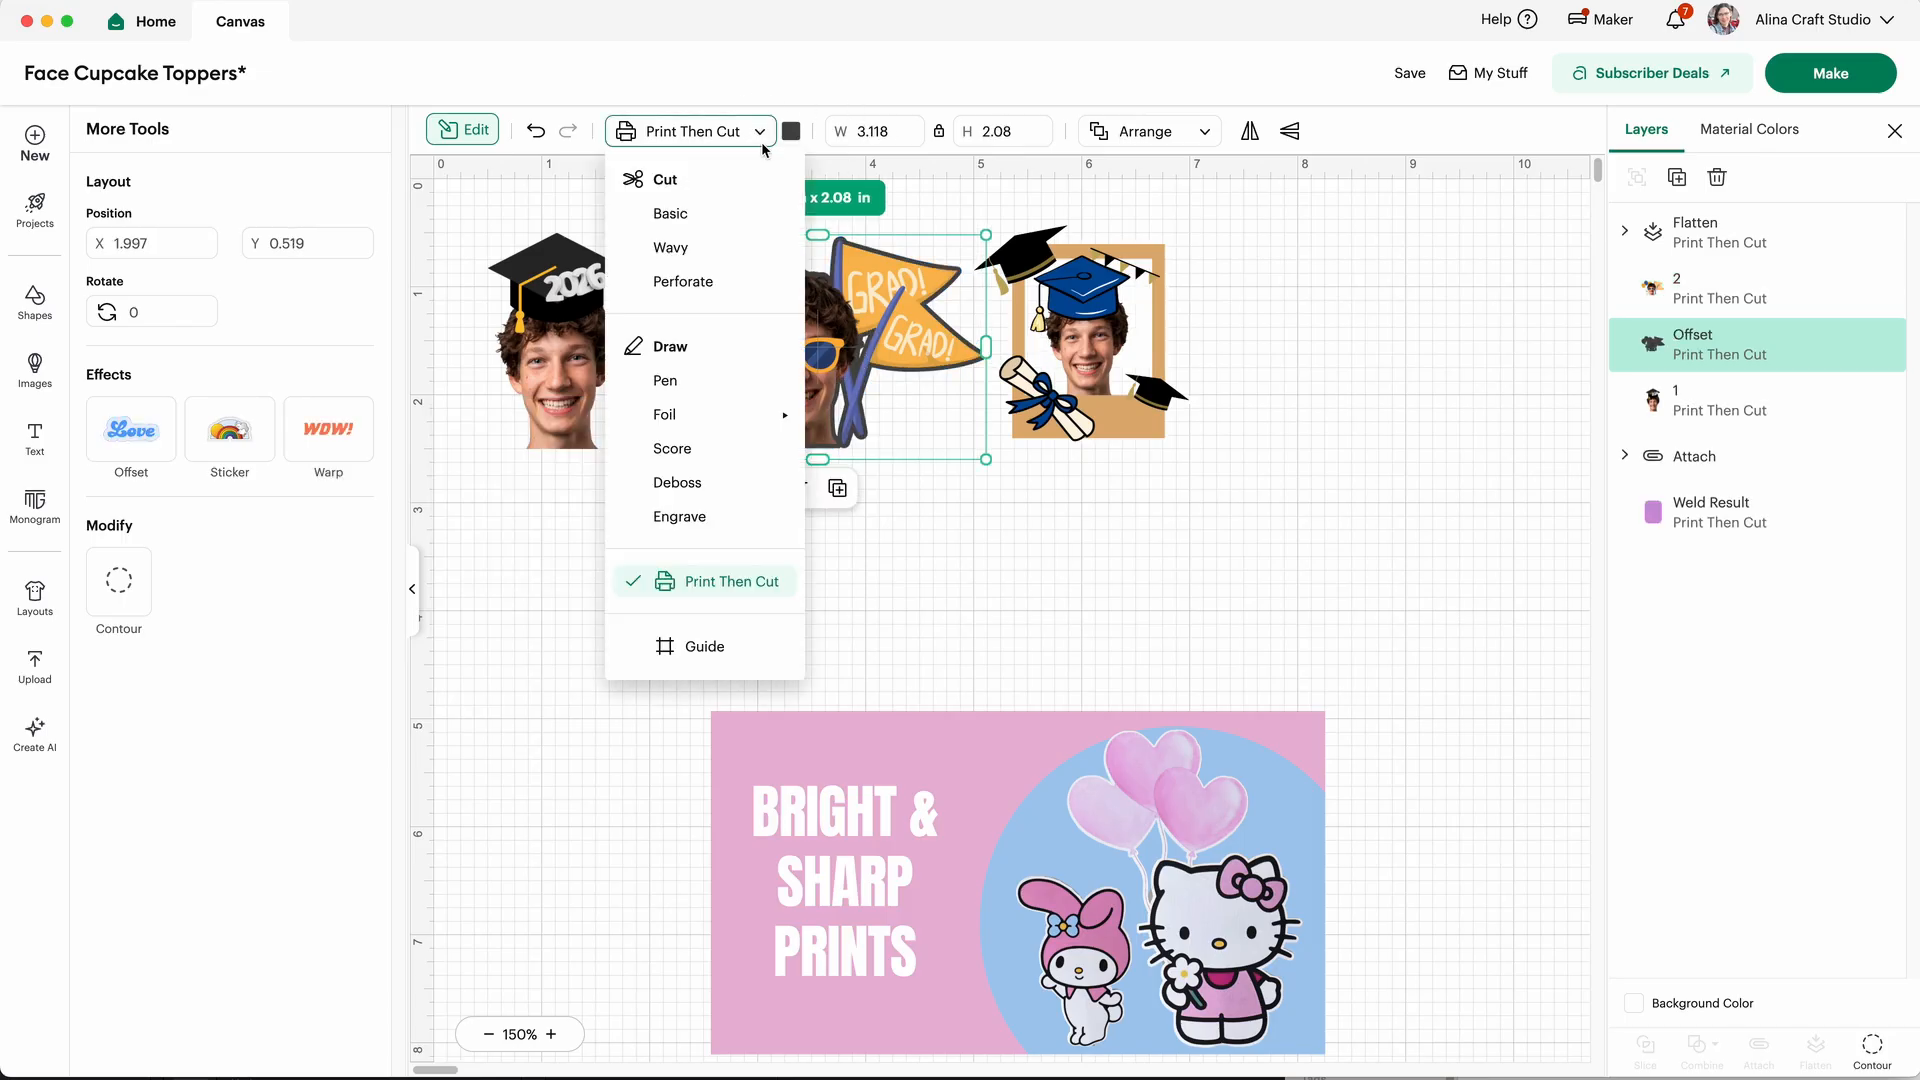
left_click(760, 177)
left_click(791, 131)
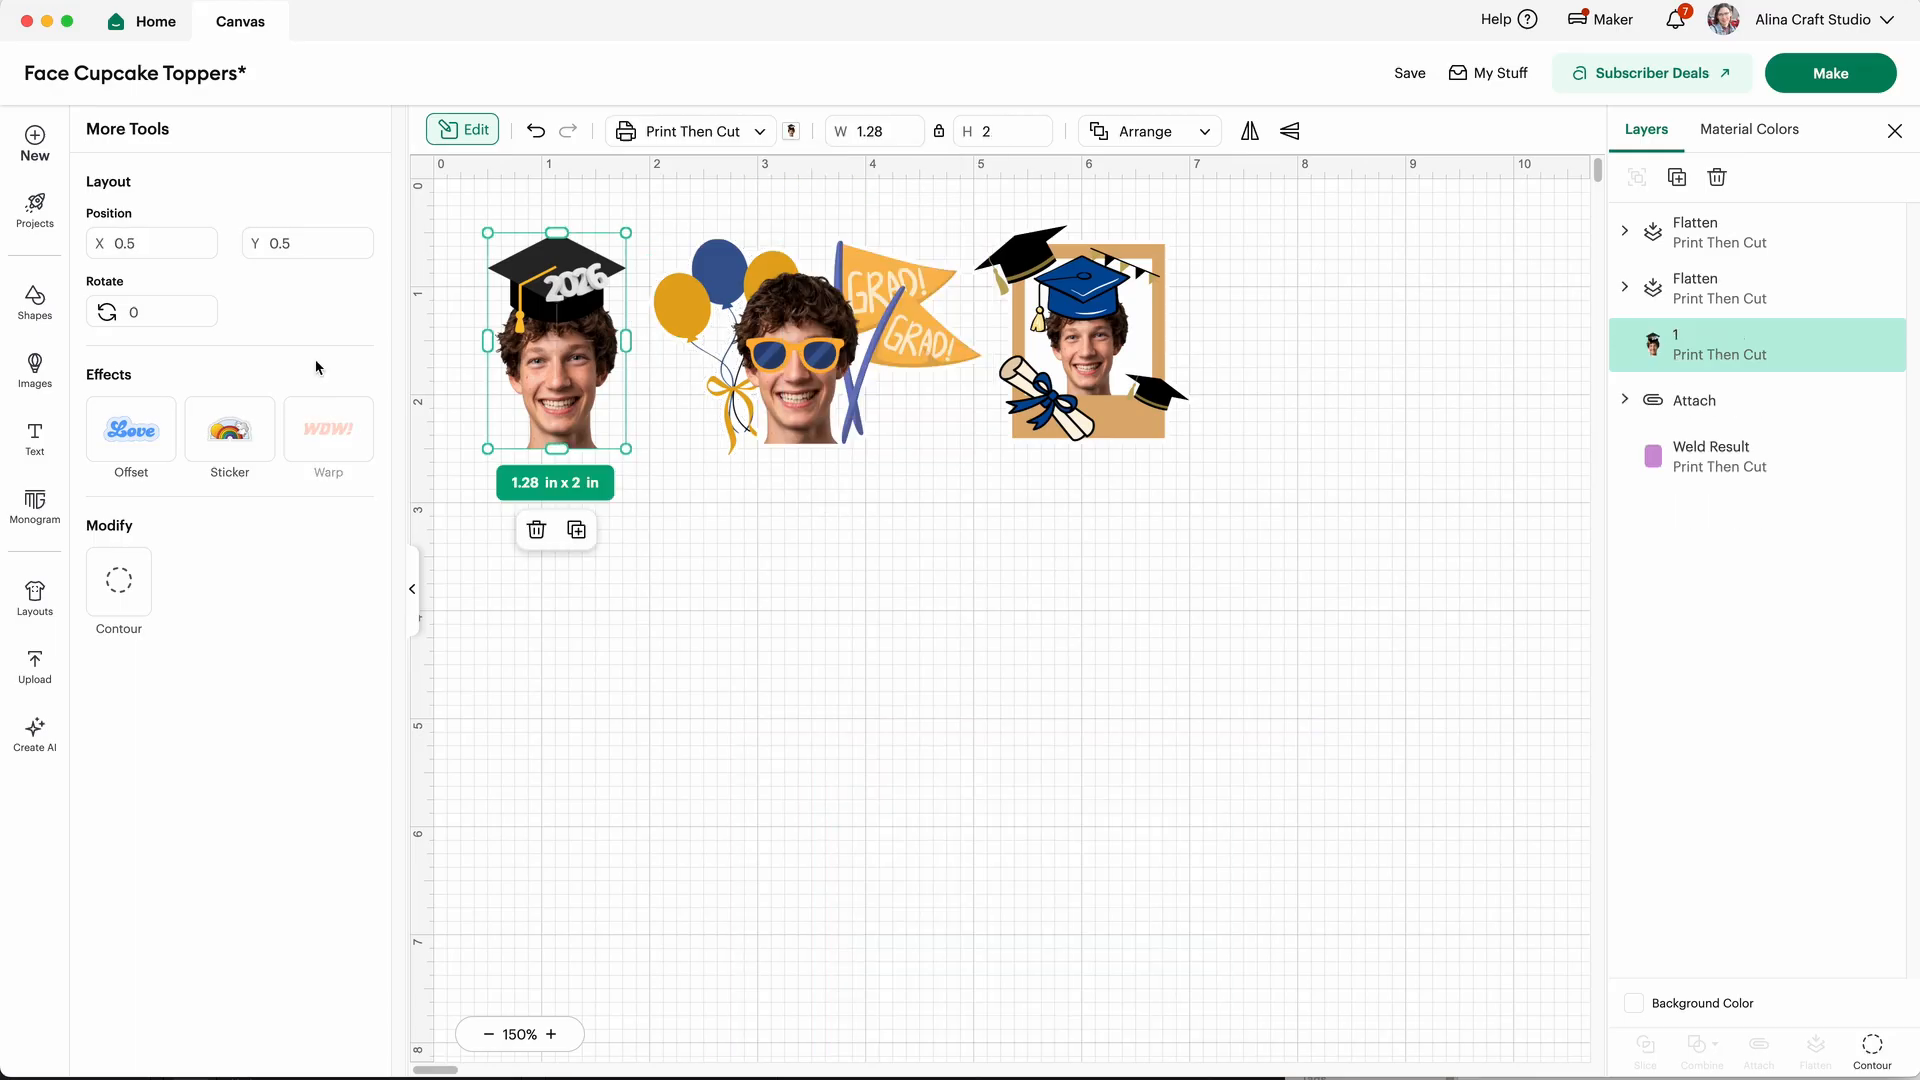
Step: Add a 0.04 in offset around the capped 2026 head and change it to Basic Cut
left_click(118, 432)
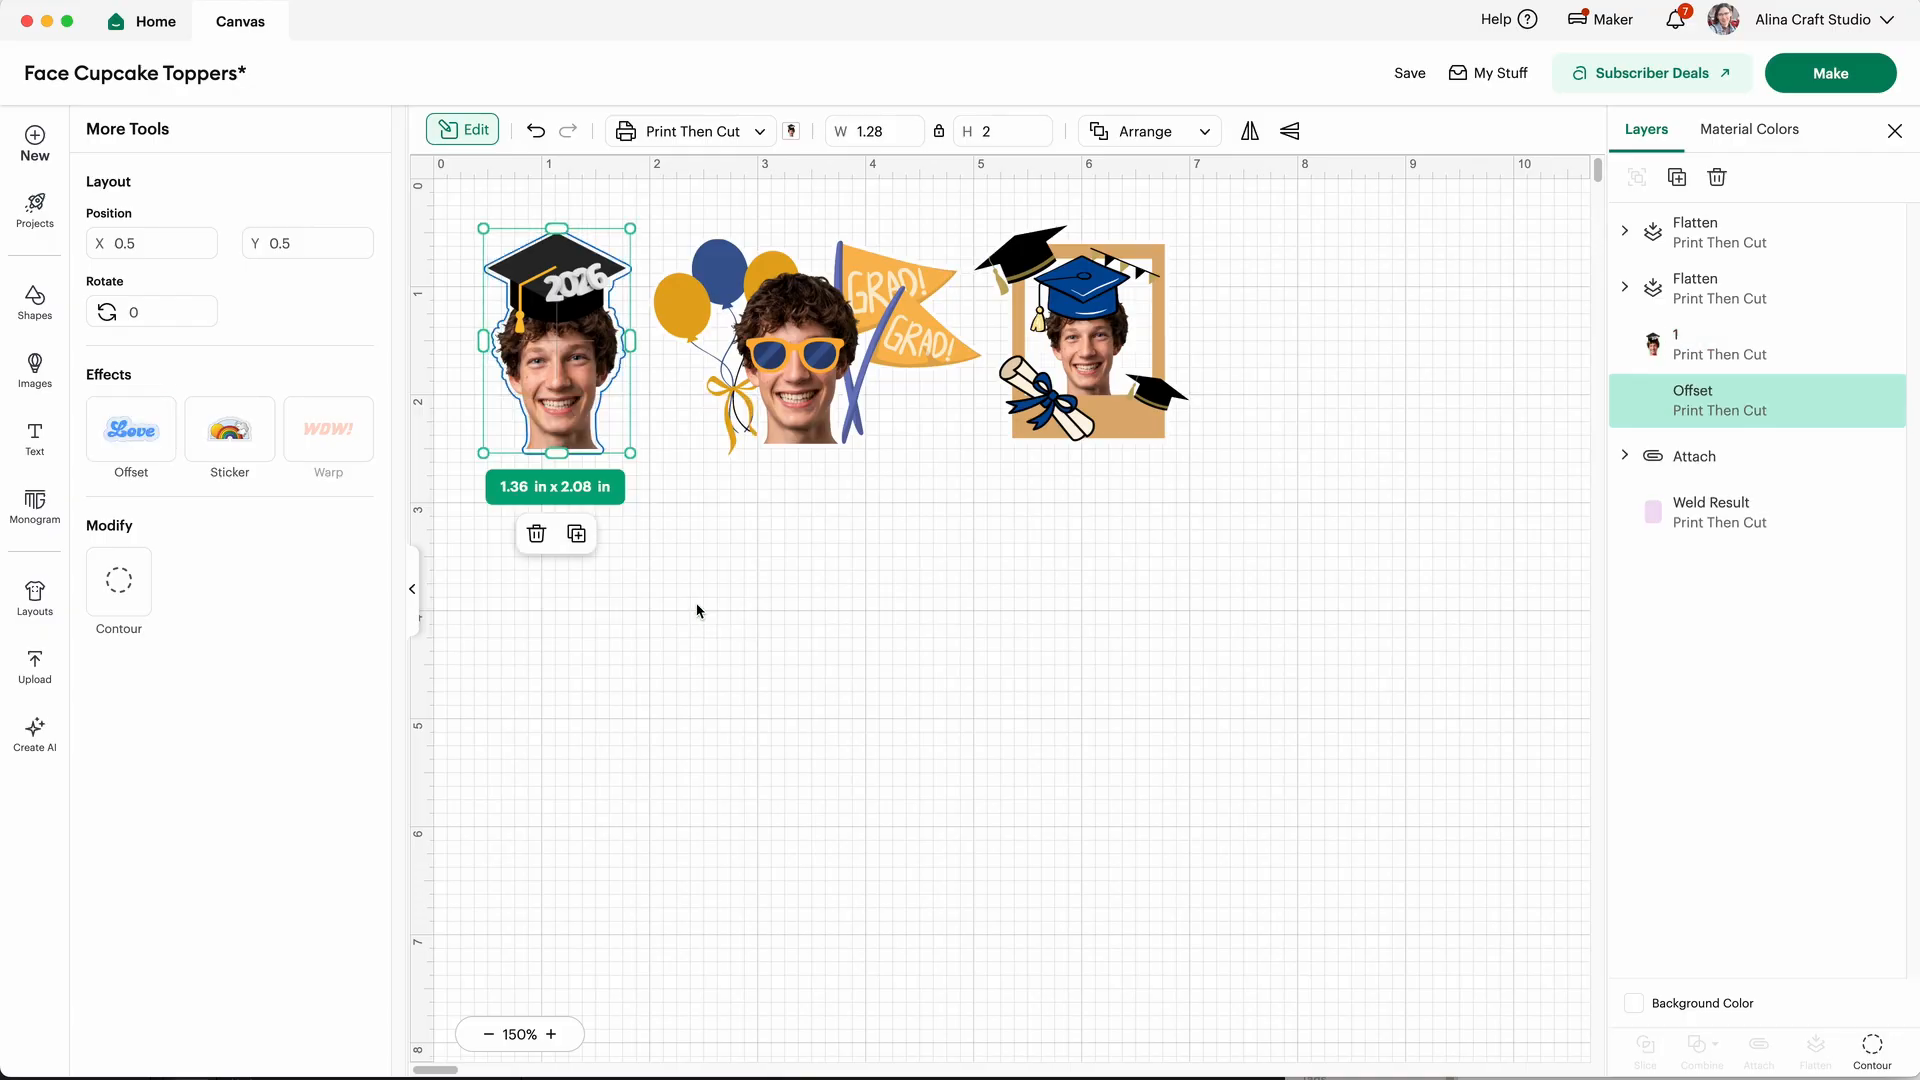
left_click(697, 608)
left_click(712, 131)
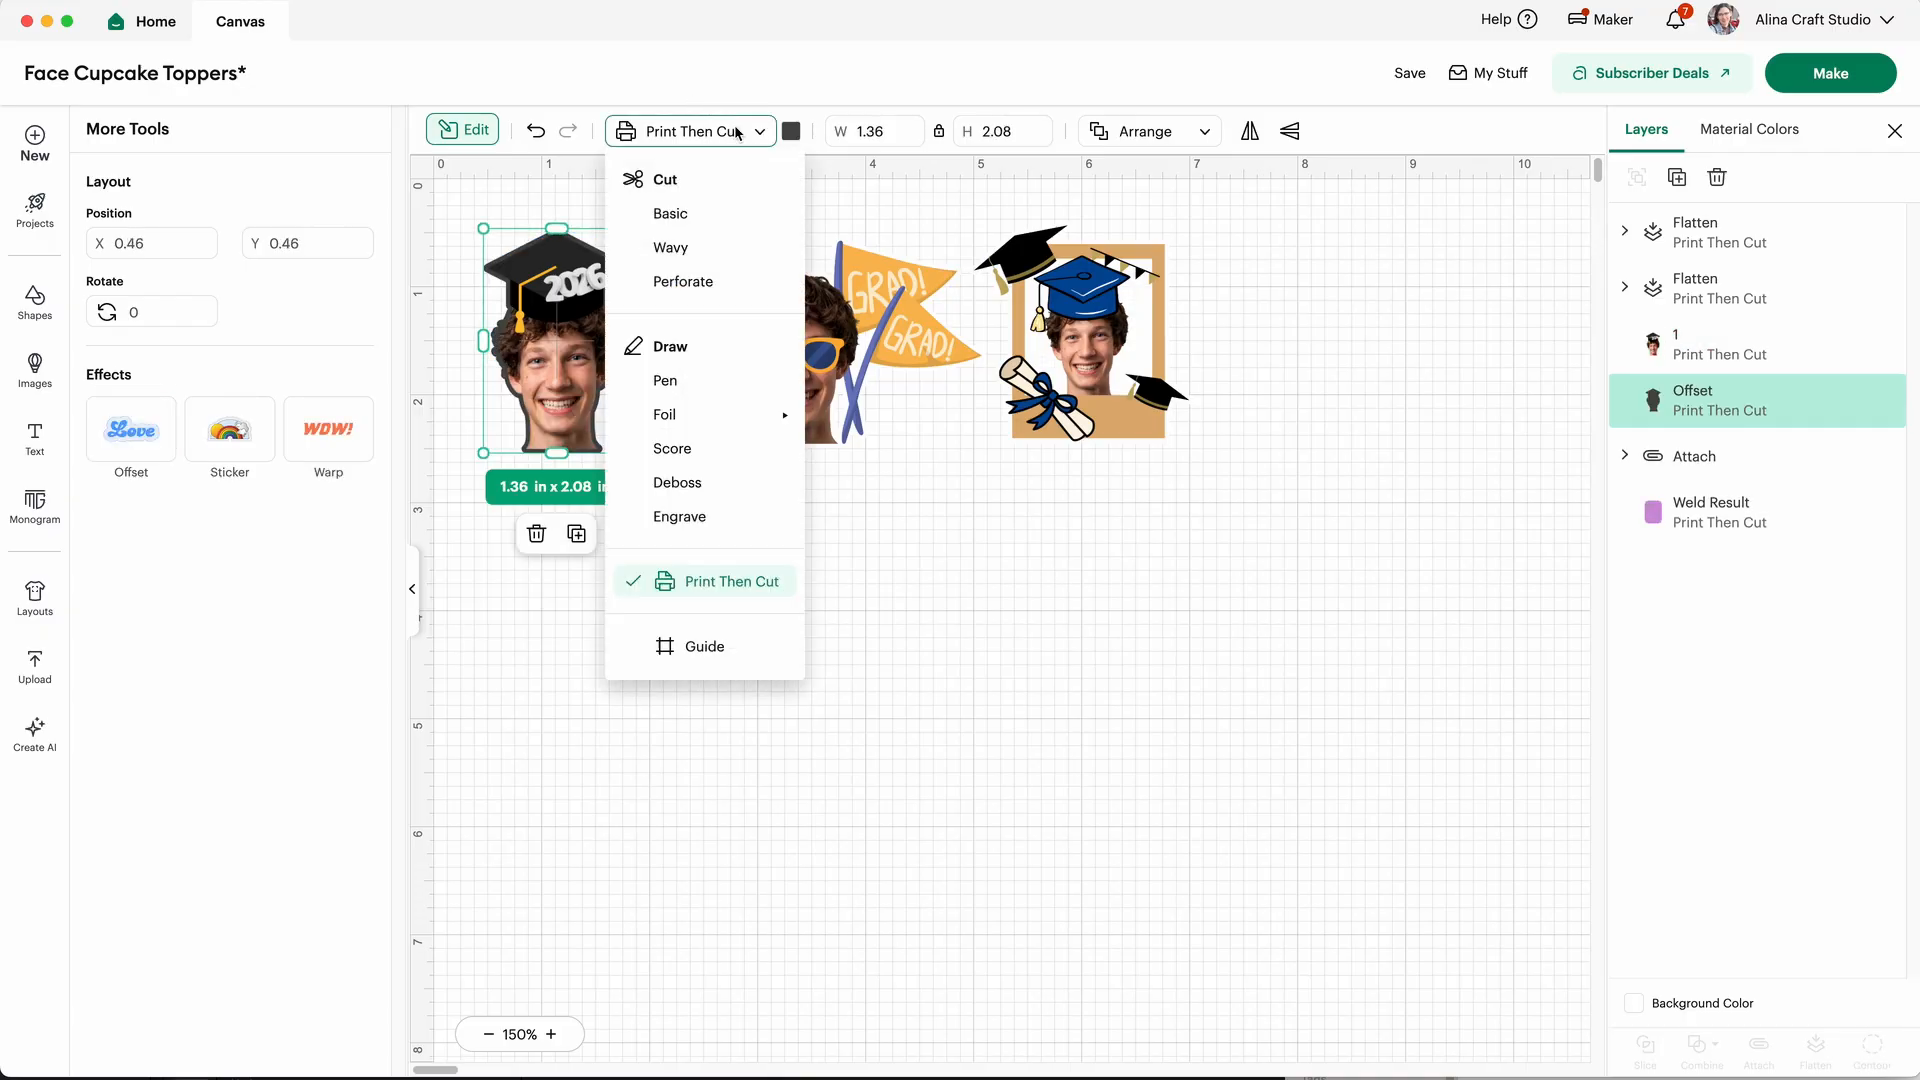
left_click(693, 205)
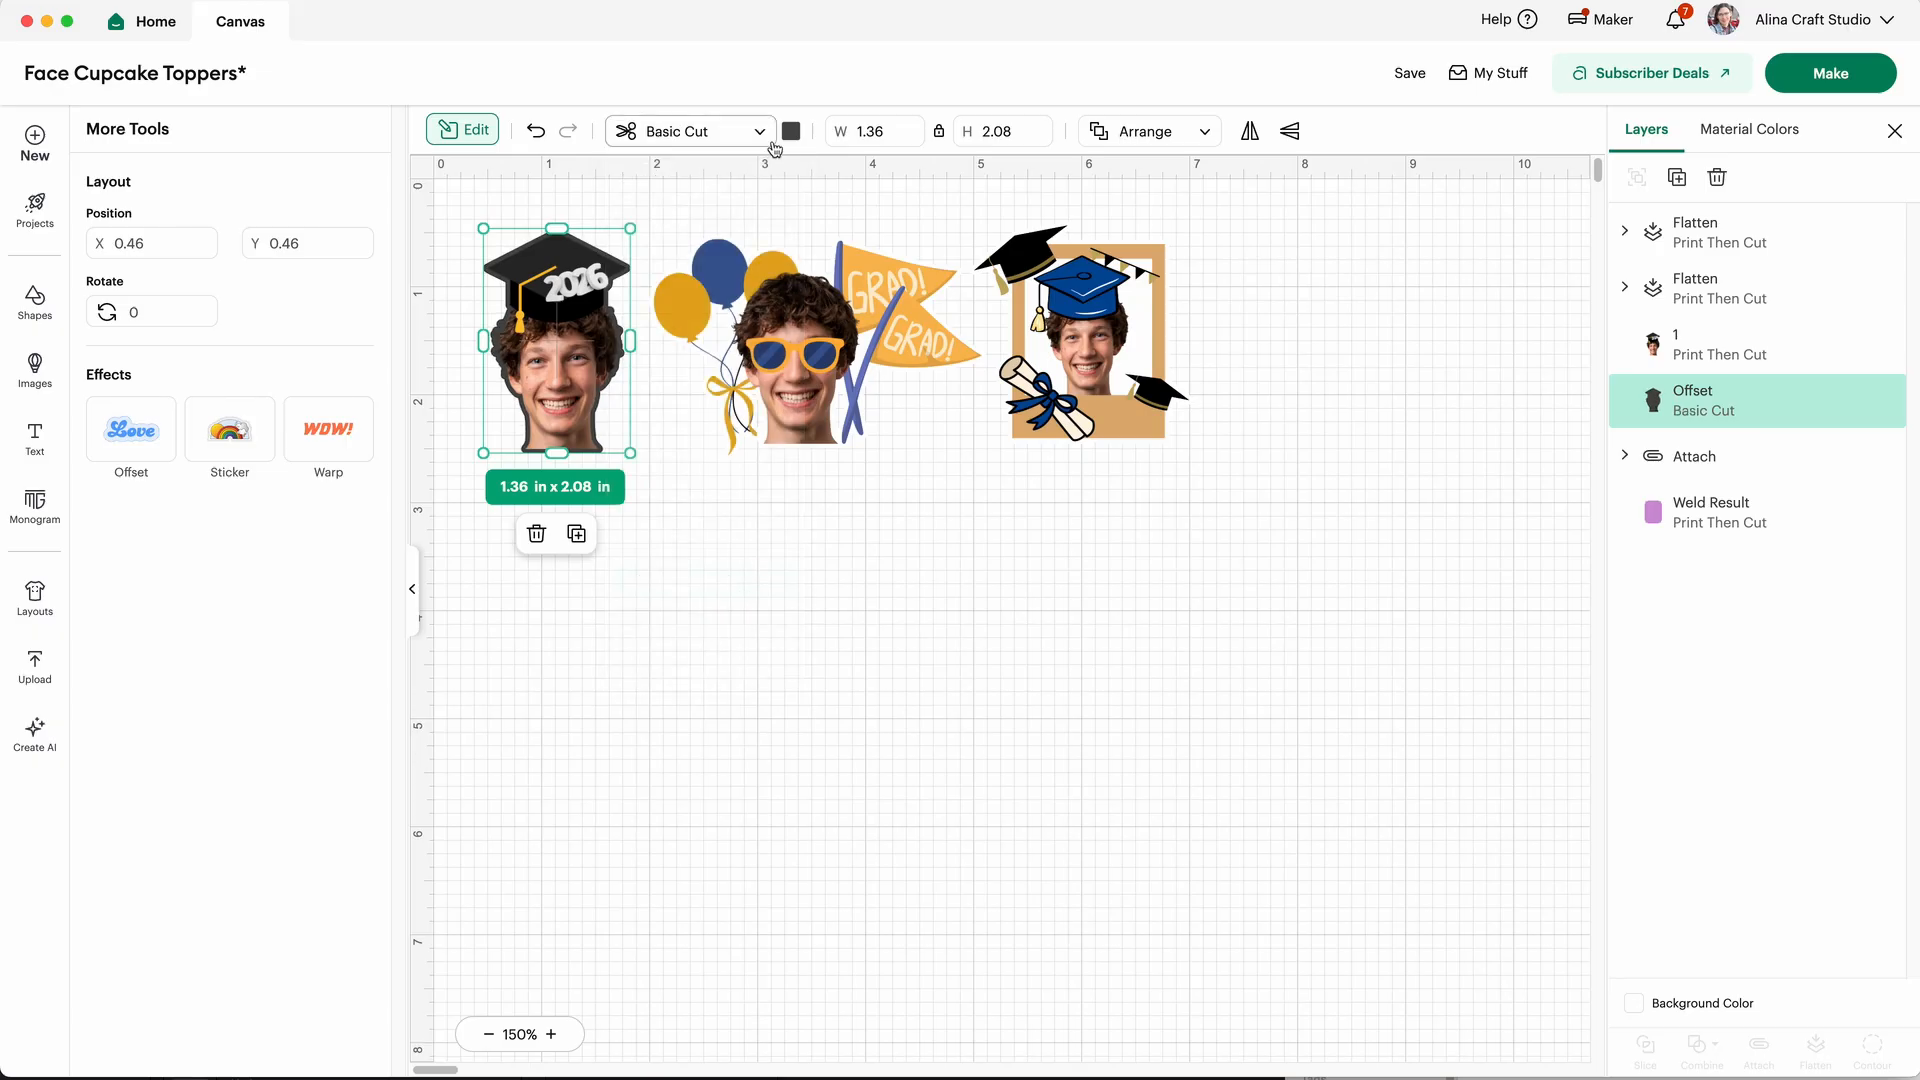
Step: Change the capped 2026 head's offset to white and flatten it together with the head image
left_click(791, 132)
left_click(859, 215)
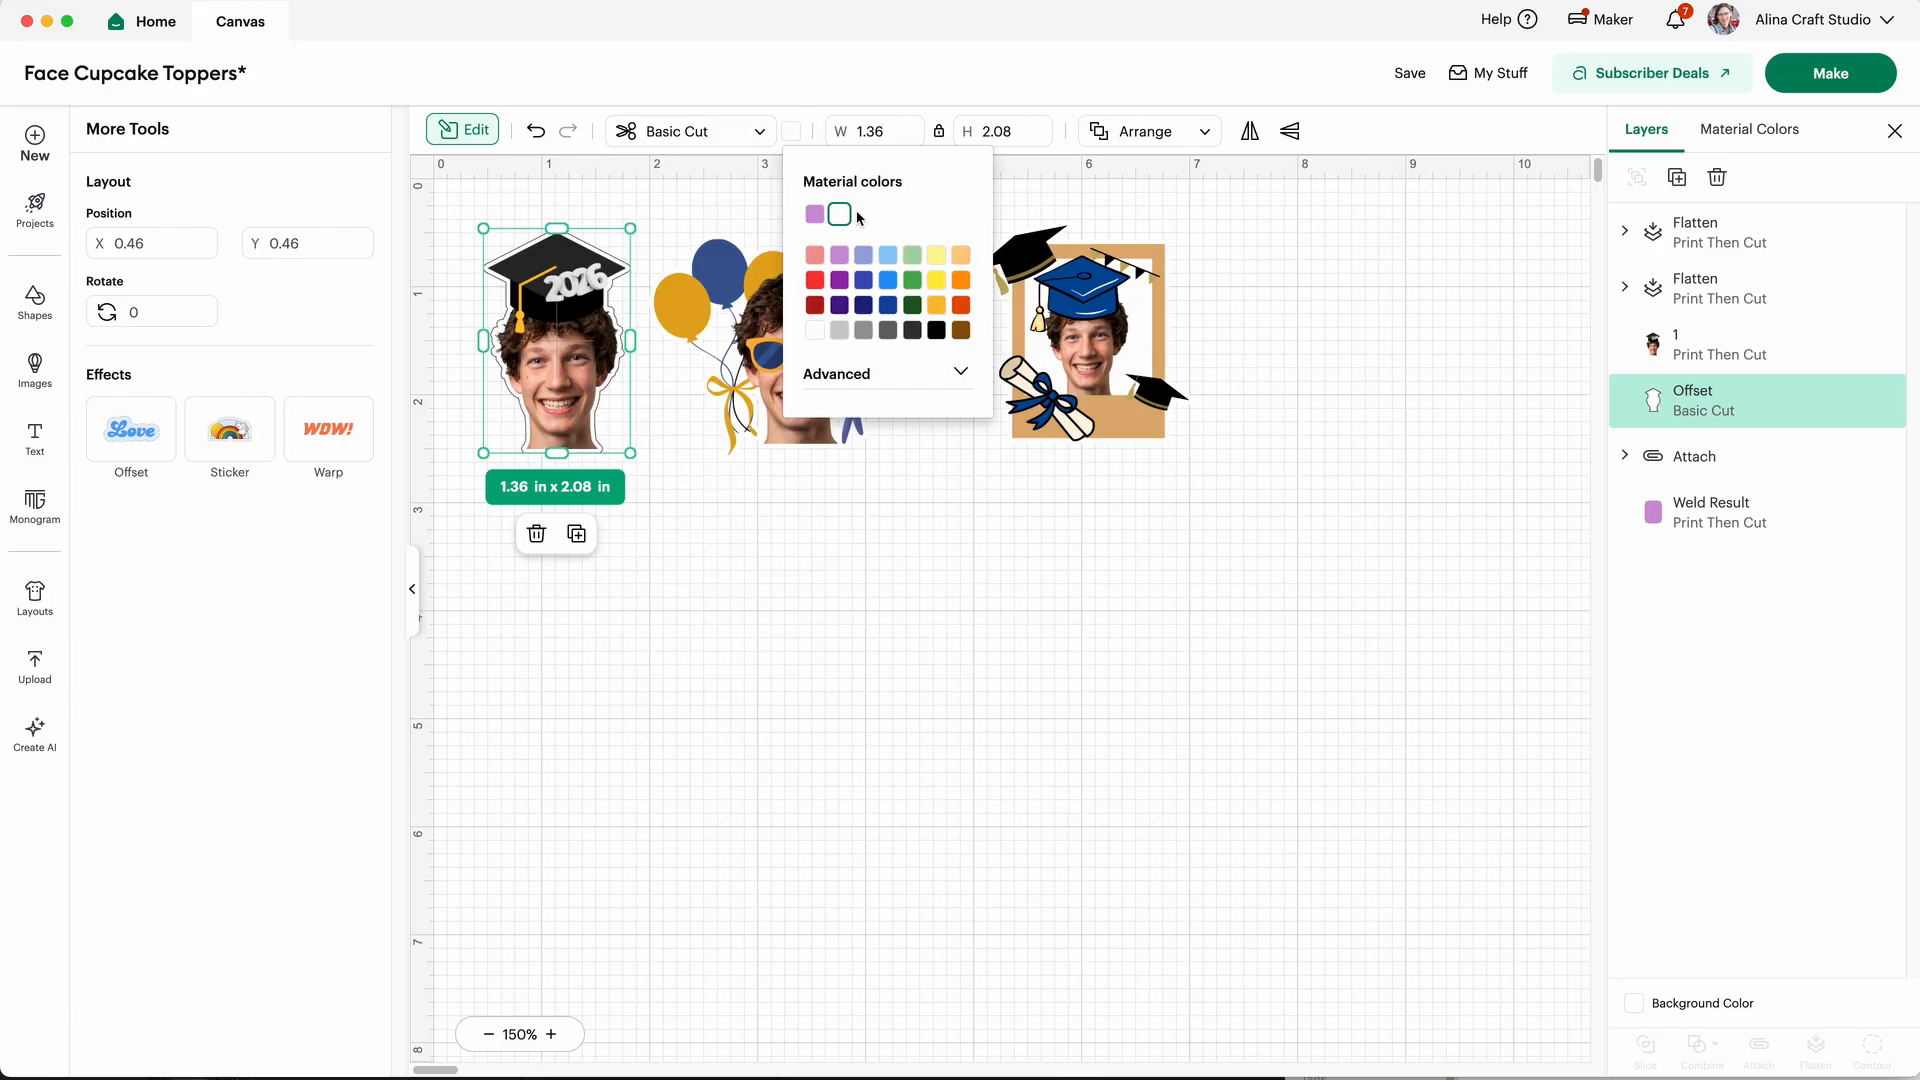
left_click(659, 547)
mouse_move(622, 506)
left_mouse_down()
mouse_move(525, 320)
mouse_move(481, 288)
left_mouse_up()
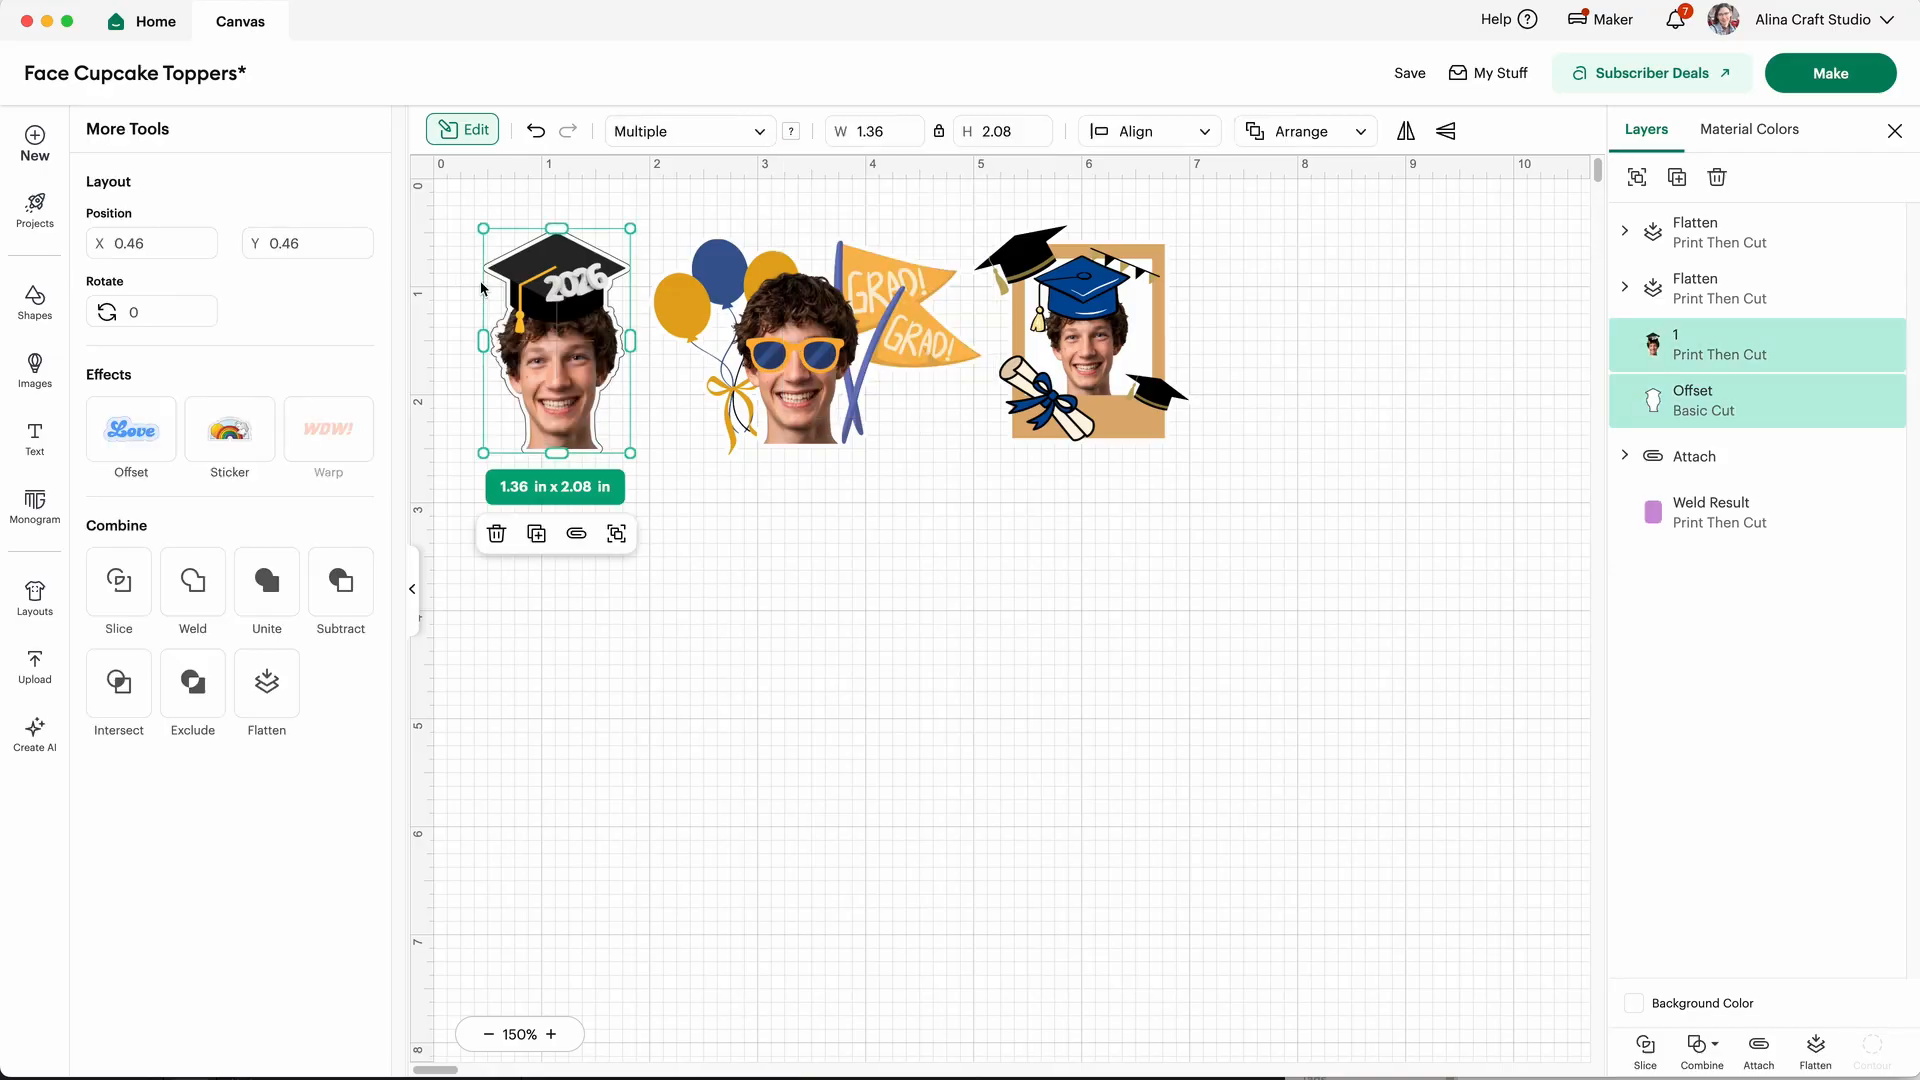
left_click(1819, 1053)
Step: Move the purple print-area template below the three graduation toppers and arrange the toppers along its upper part
left_click_drag(962, 604, 805, 729)
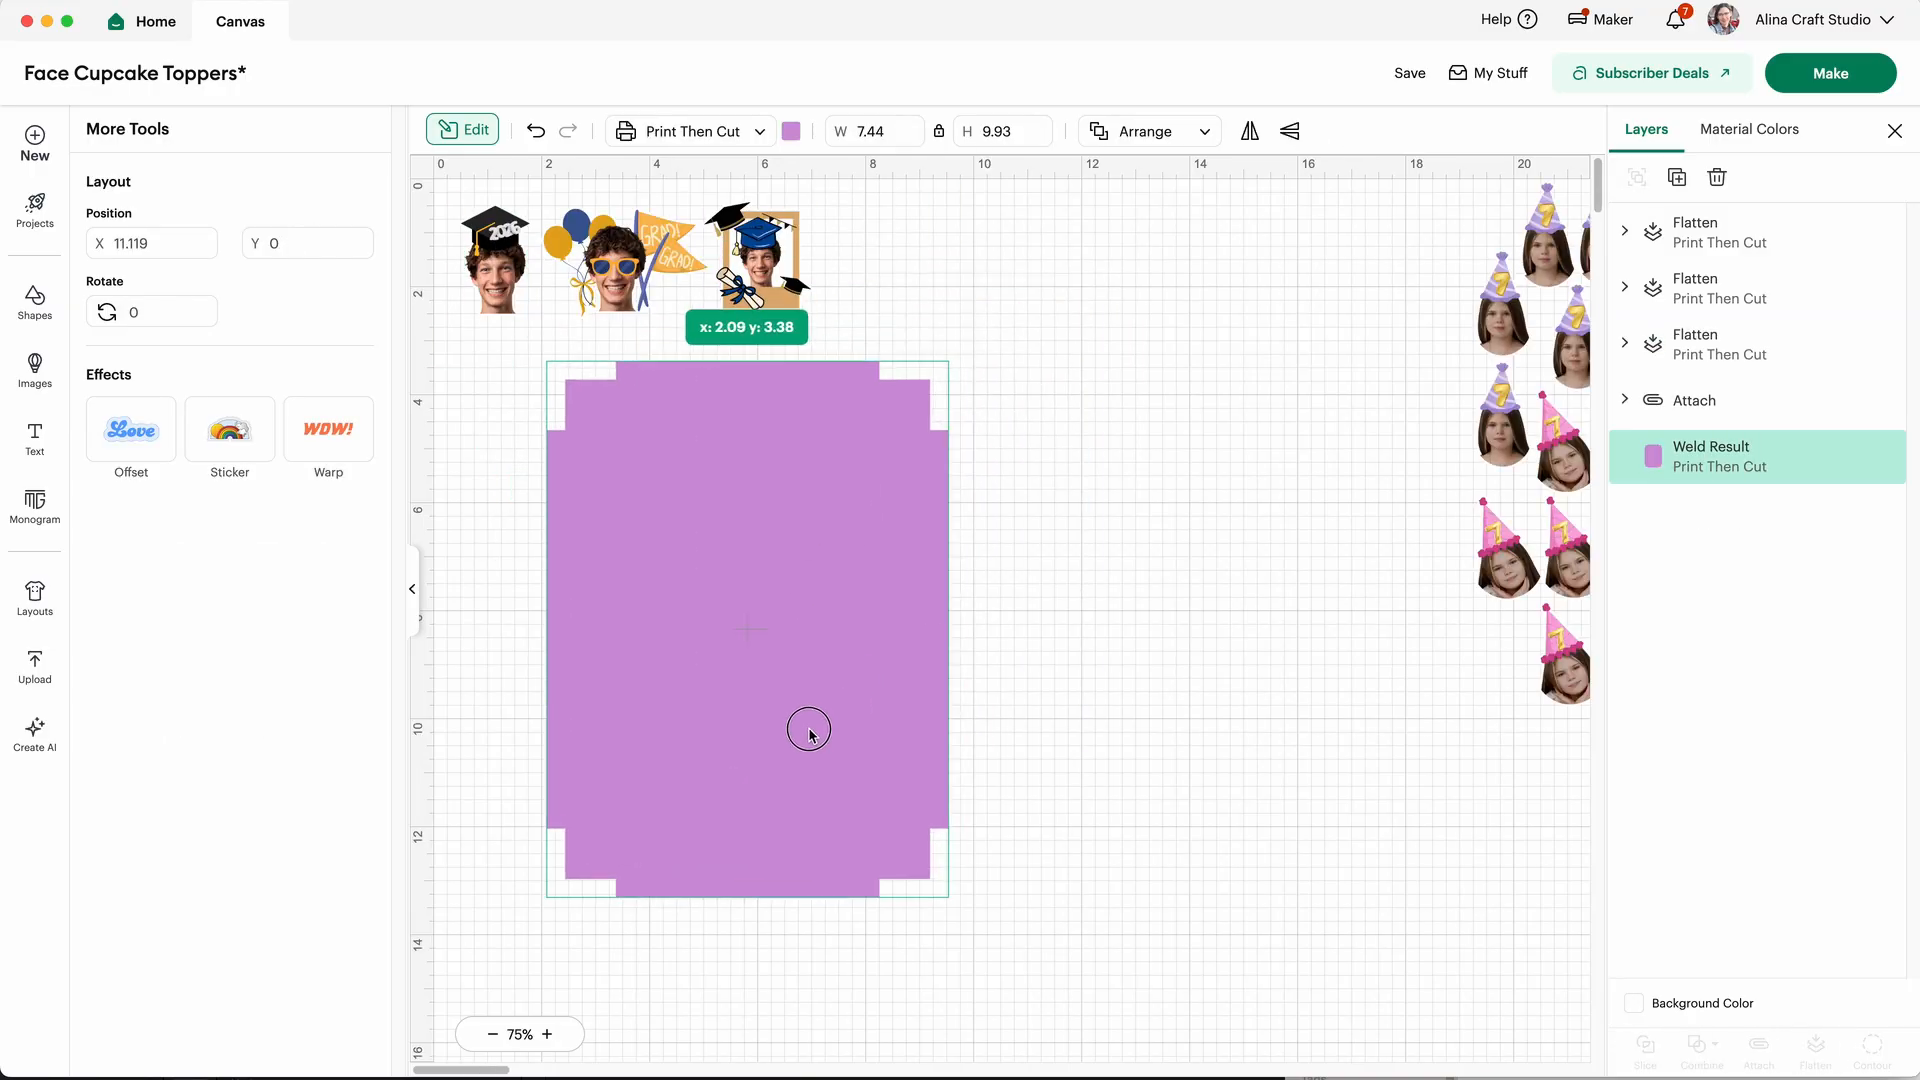
left_click_drag(459, 196, 797, 292)
left_click_drag(772, 270, 931, 431)
left_click(1010, 410)
left_click_drag(768, 432, 759, 432)
left_click_drag(911, 439, 893, 508)
Step: Duplicate the three graduation toppers repeatedly and arrange the copies to fill the purple template
left_click(764, 432, "shift")
left_click(655, 418, "shift")
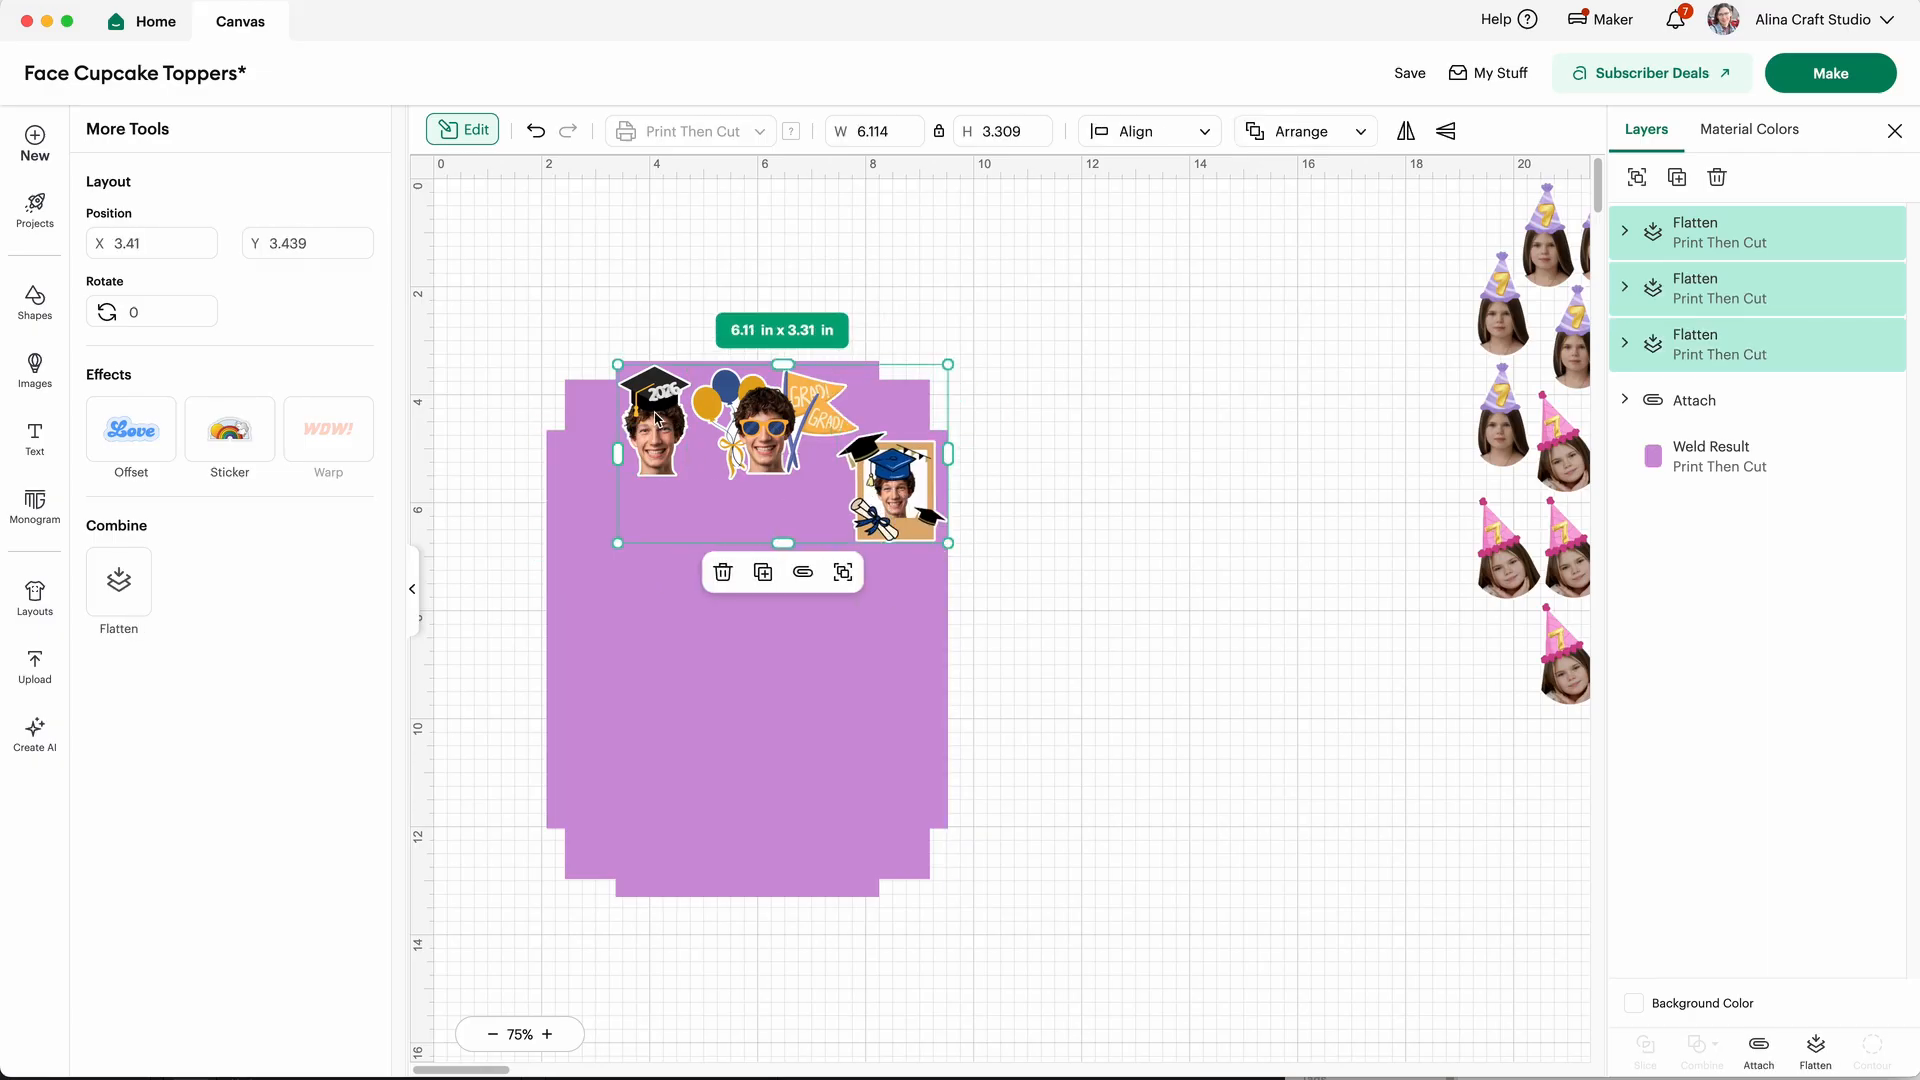
key("super+d")
left_click_drag(619, 272, 1189, 732)
key("super+d")
left_click(992, 536)
left_click_drag(702, 539, 1091, 508)
left_click(1075, 735)
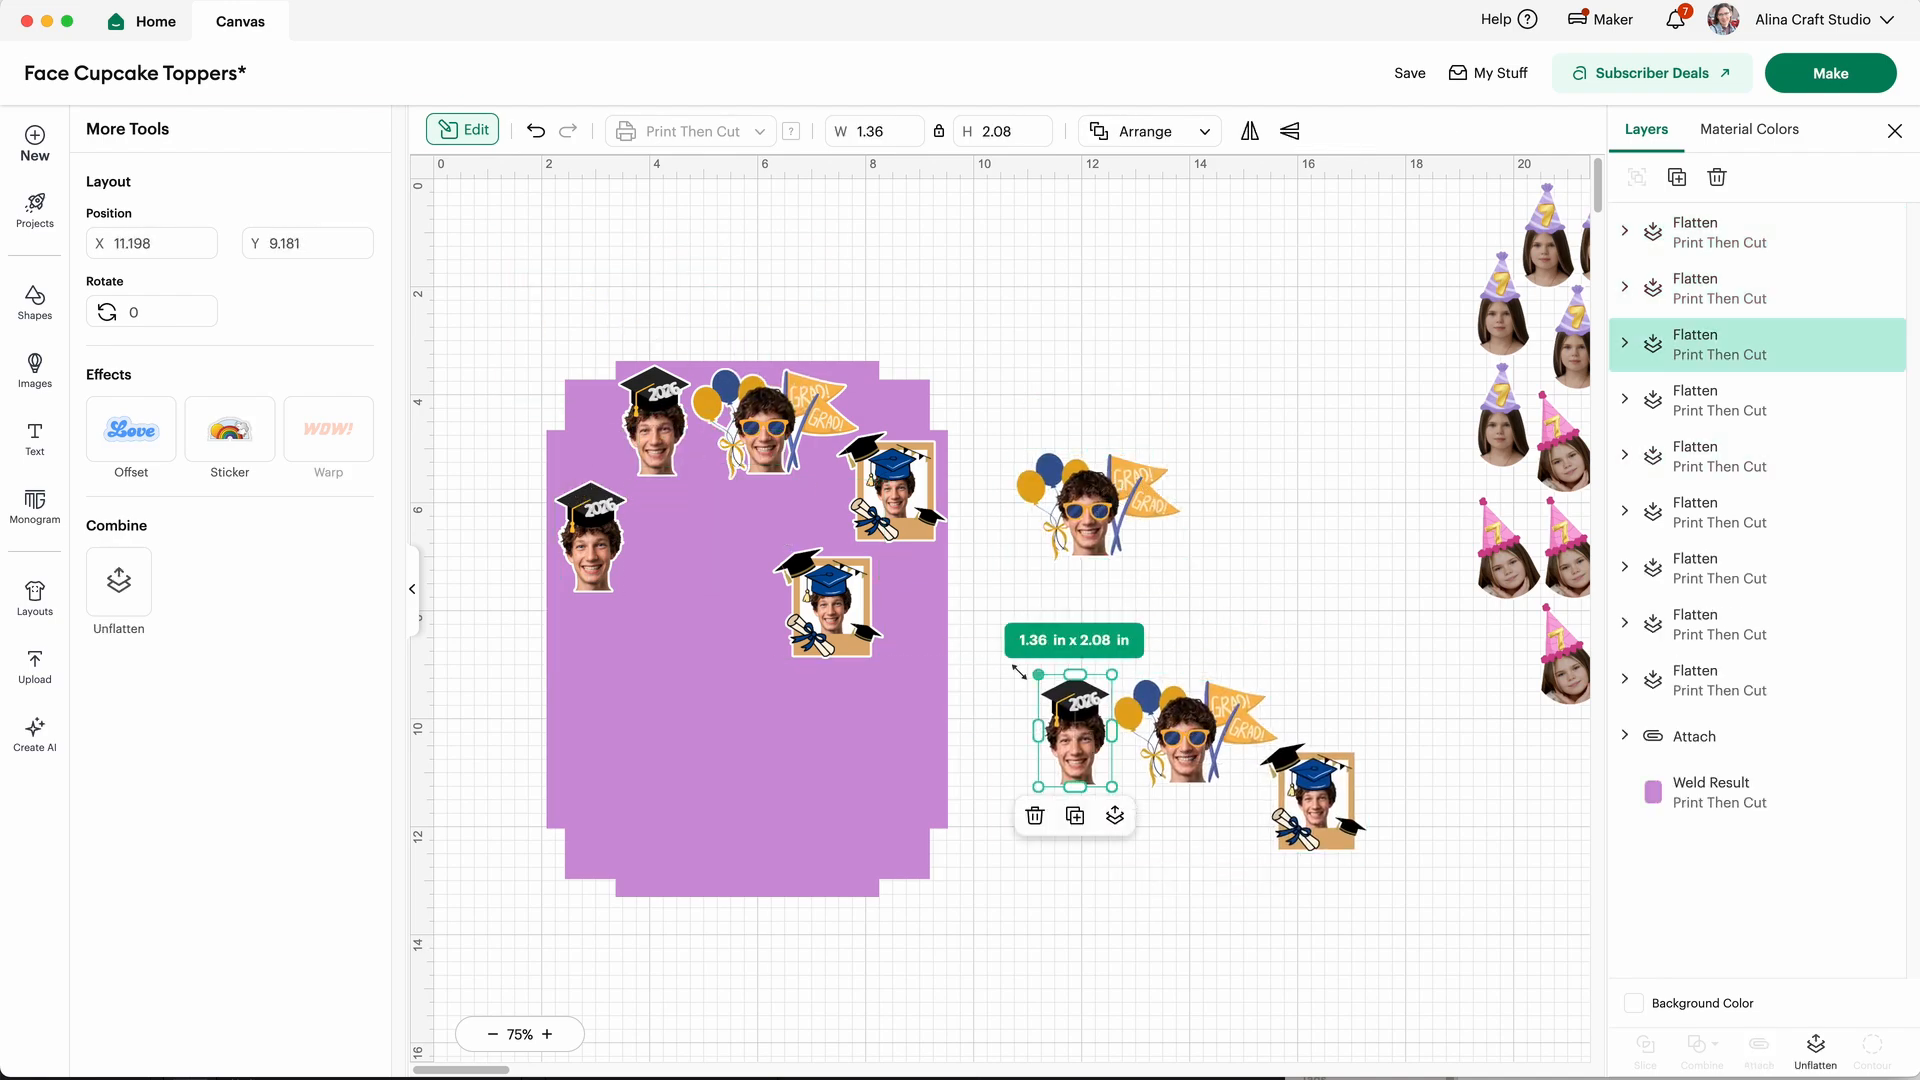
left_click_drag(1018, 671, 660, 540)
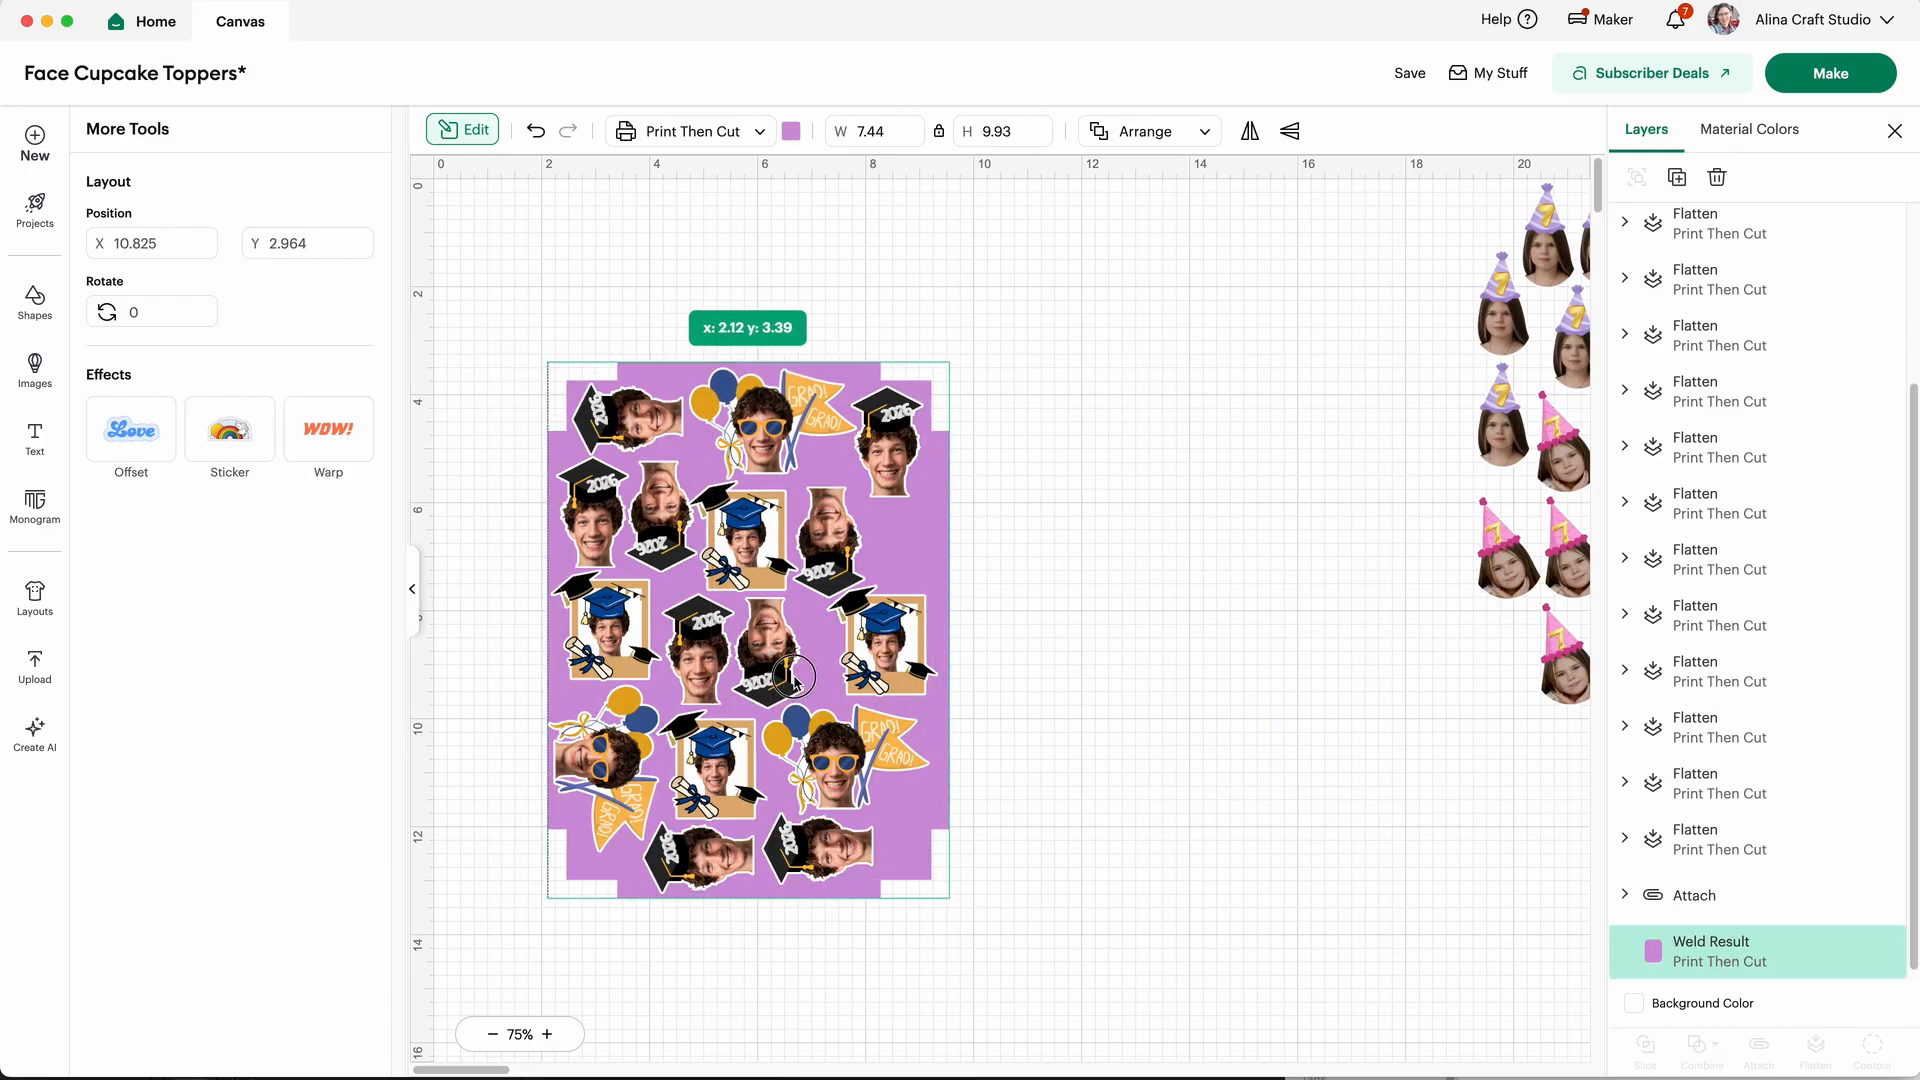
Step: Move the purple template away from the toppers and attach all the graduation toppers as one sheet
left_click_drag(797, 680, 1286, 664)
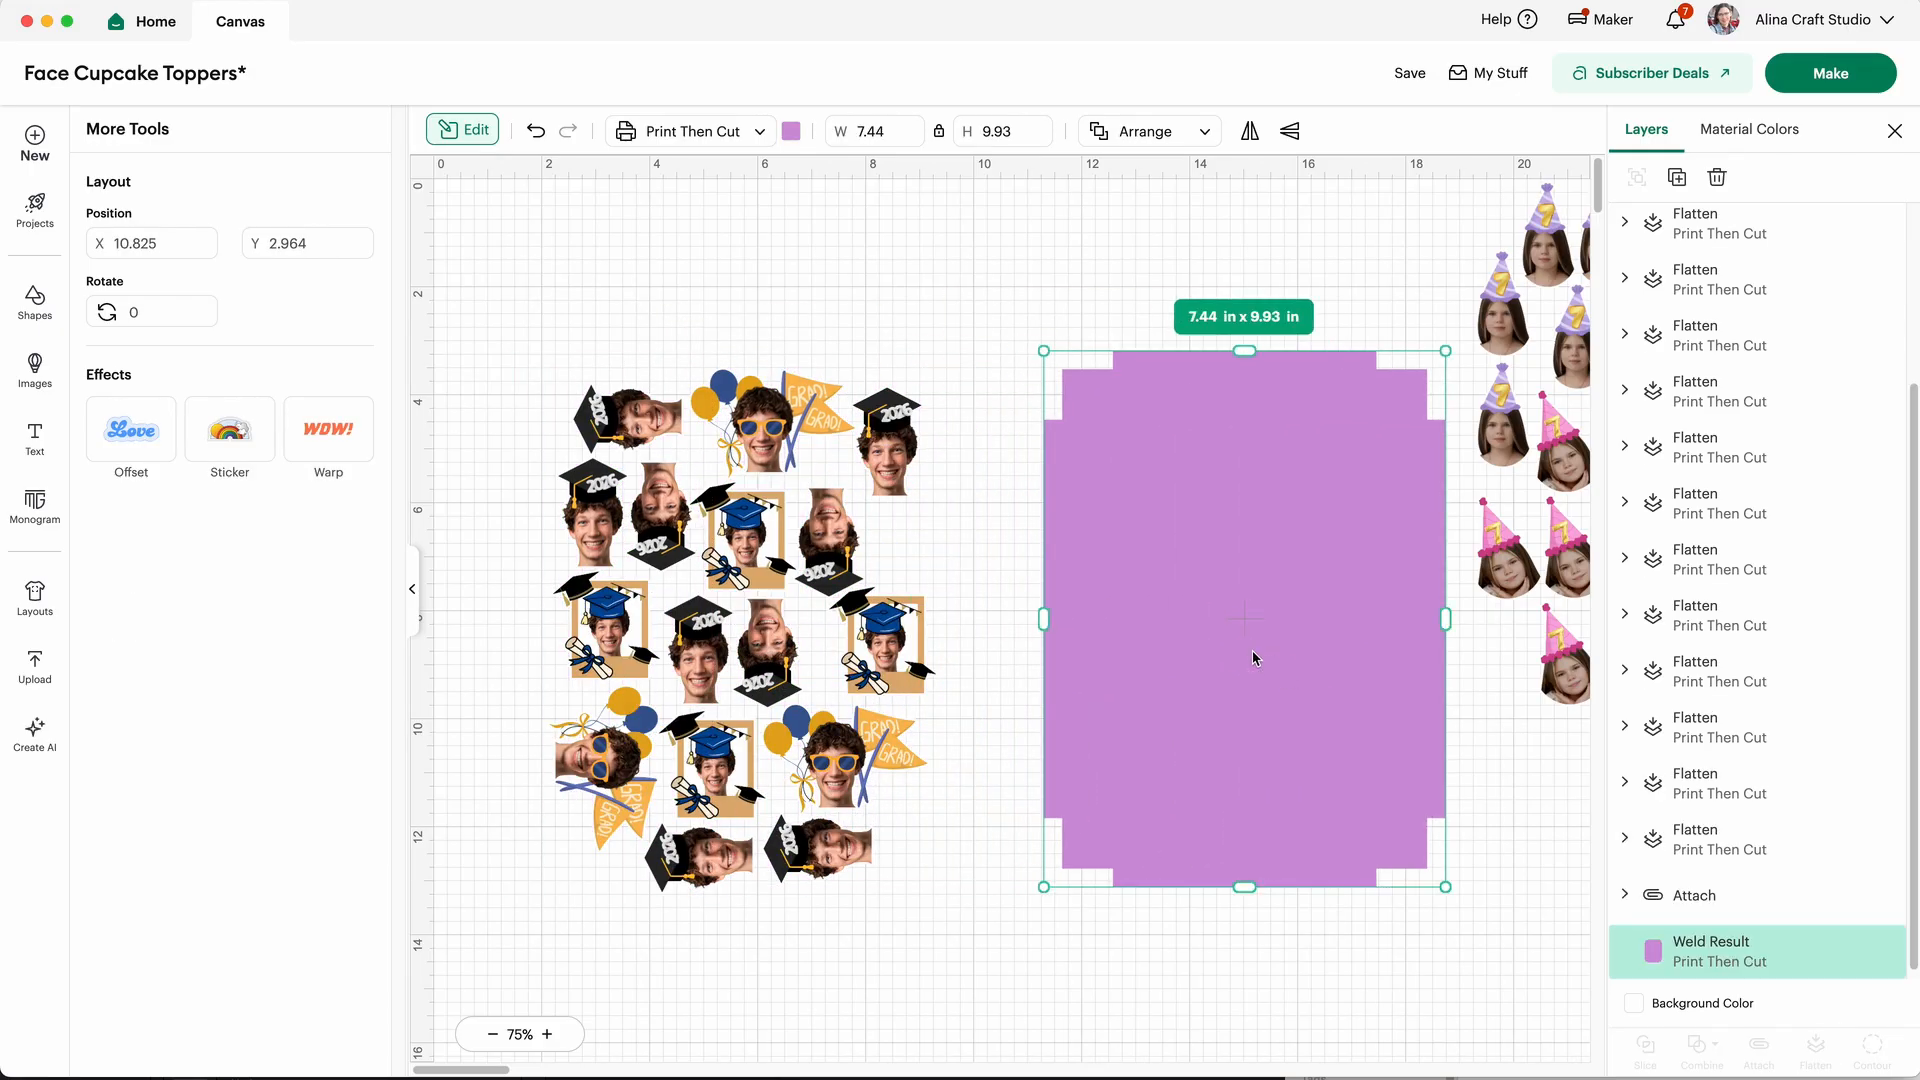
left_click(888, 262)
left_click_drag(516, 282, 950, 933)
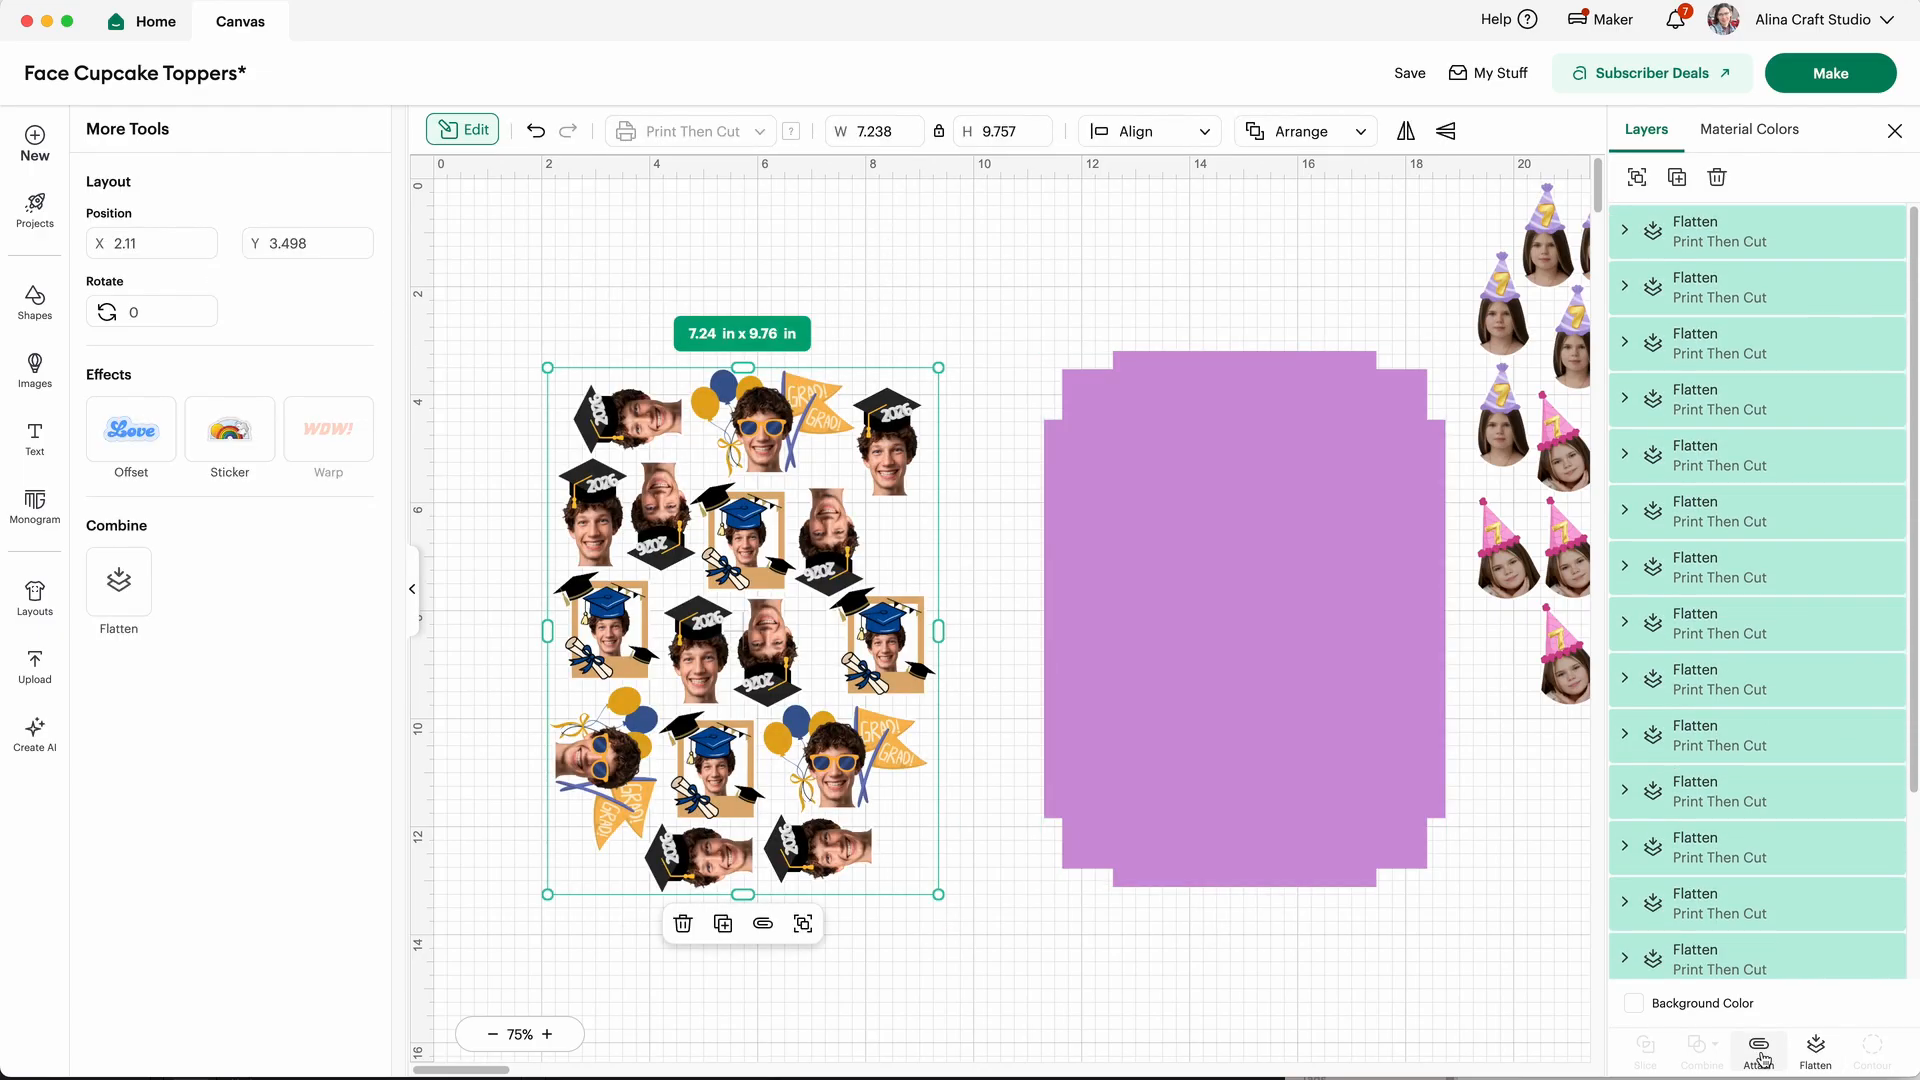
left_click(1758, 1050)
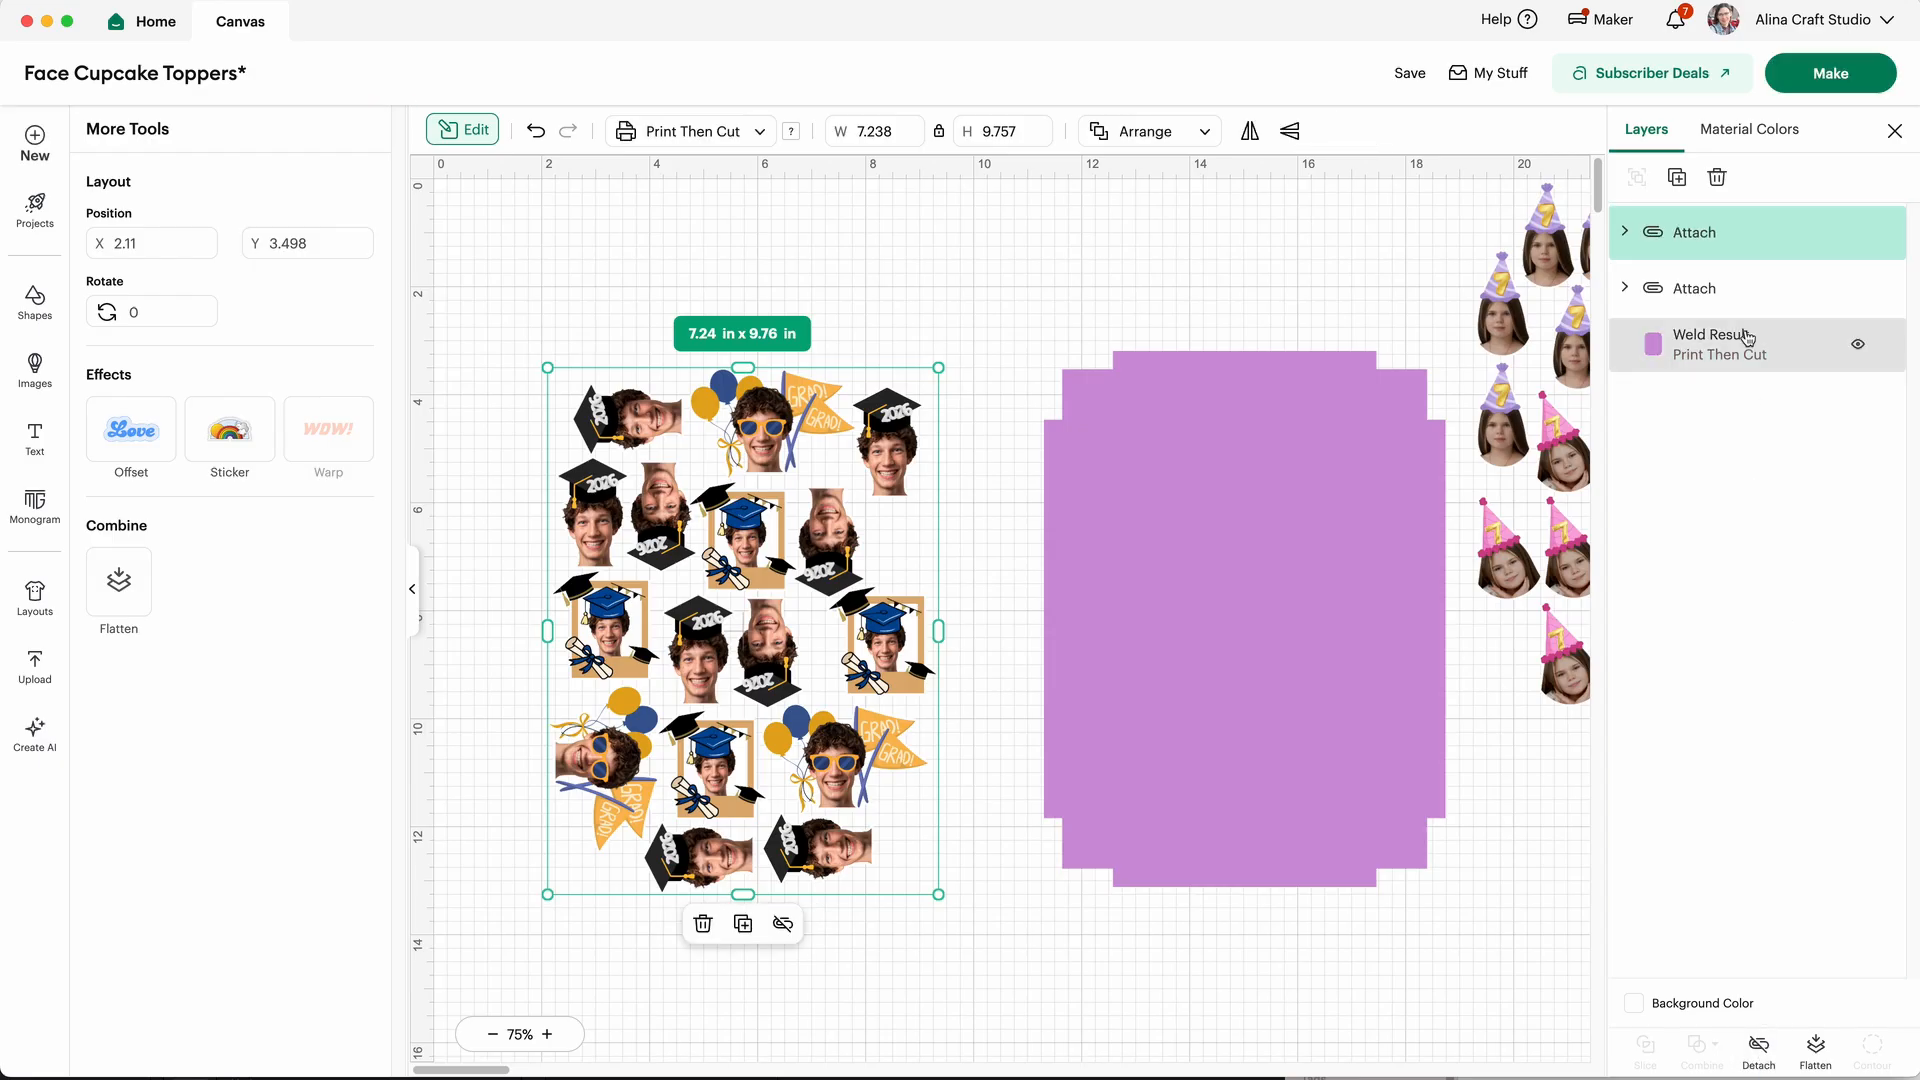
Step: Send the project to Make and continue with the graduation toppers mat
left_click(1831, 74)
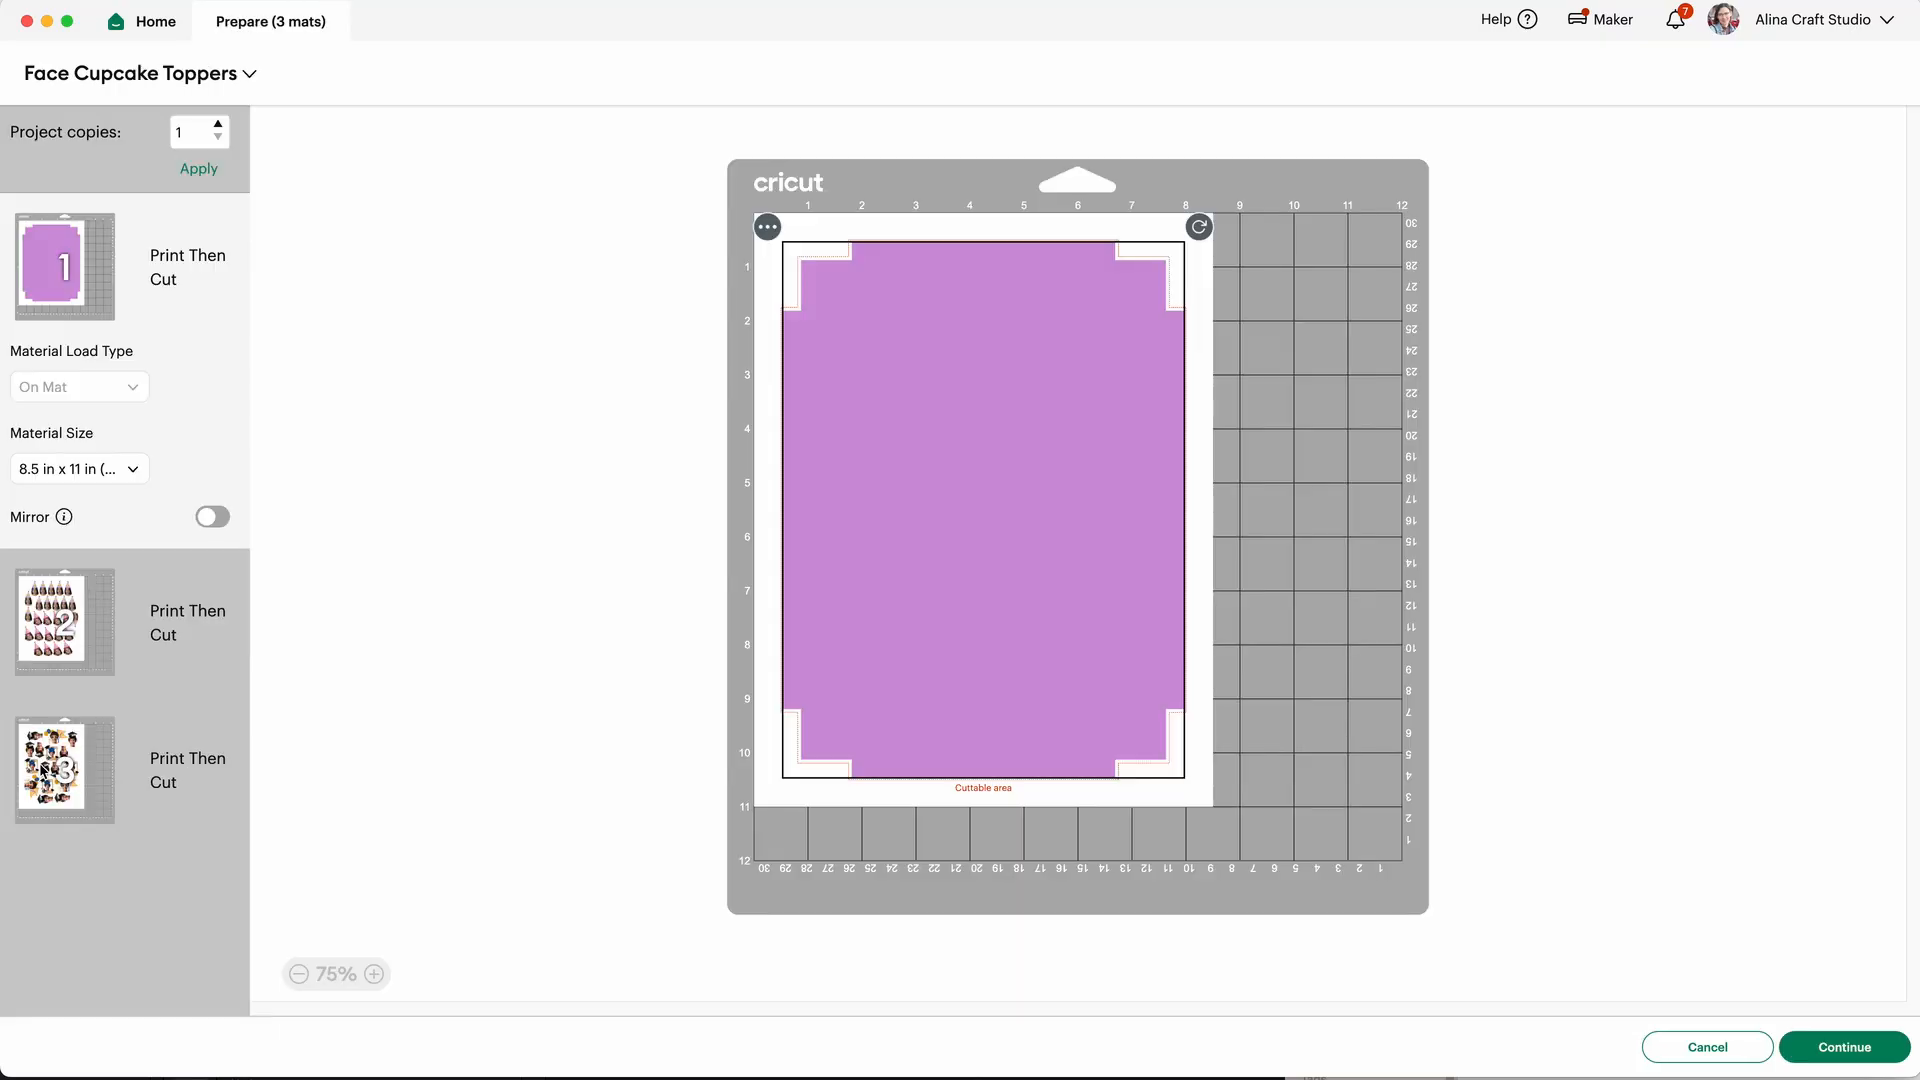
left_click(57, 782)
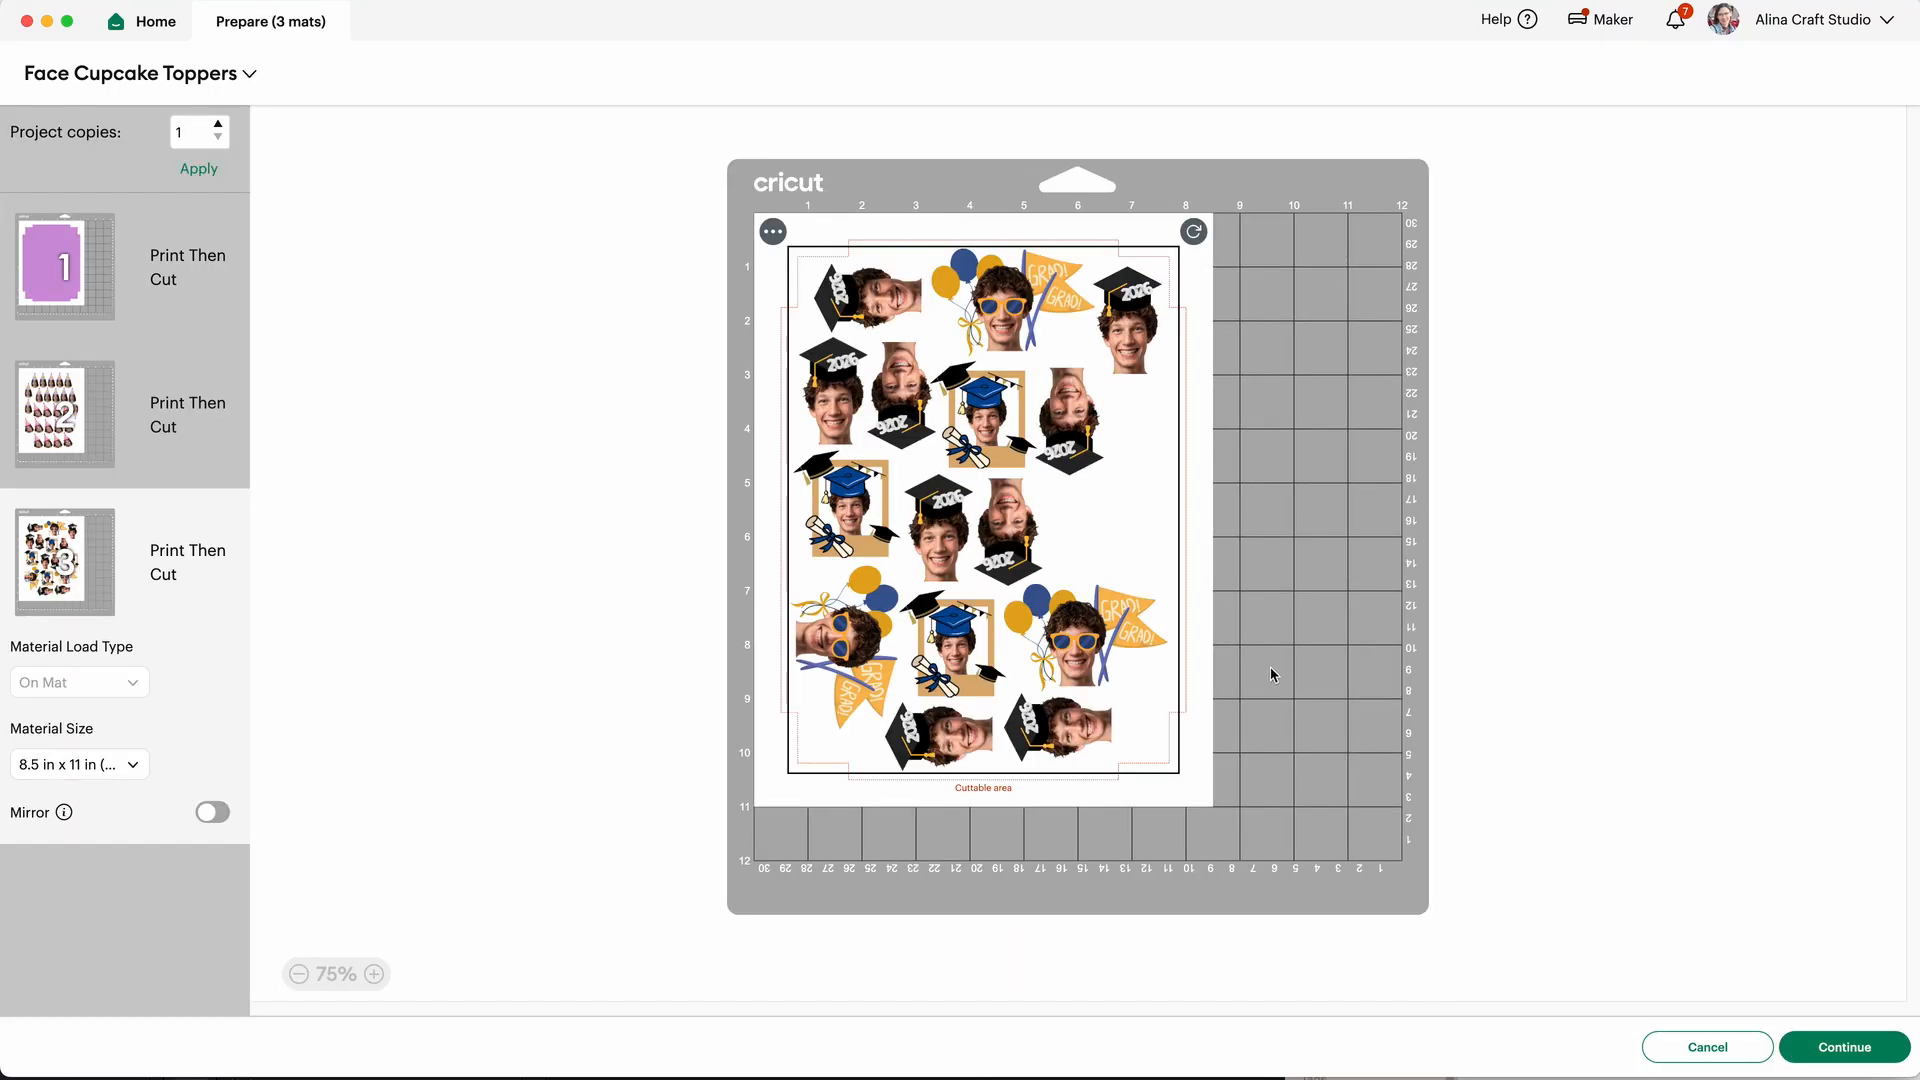
left_click(1874, 1047)
Step: Choose the EPSON ET-3760 Series printer and turn on Use System Dialog in the print setup
left_click(1133, 368)
left_click(1142, 481)
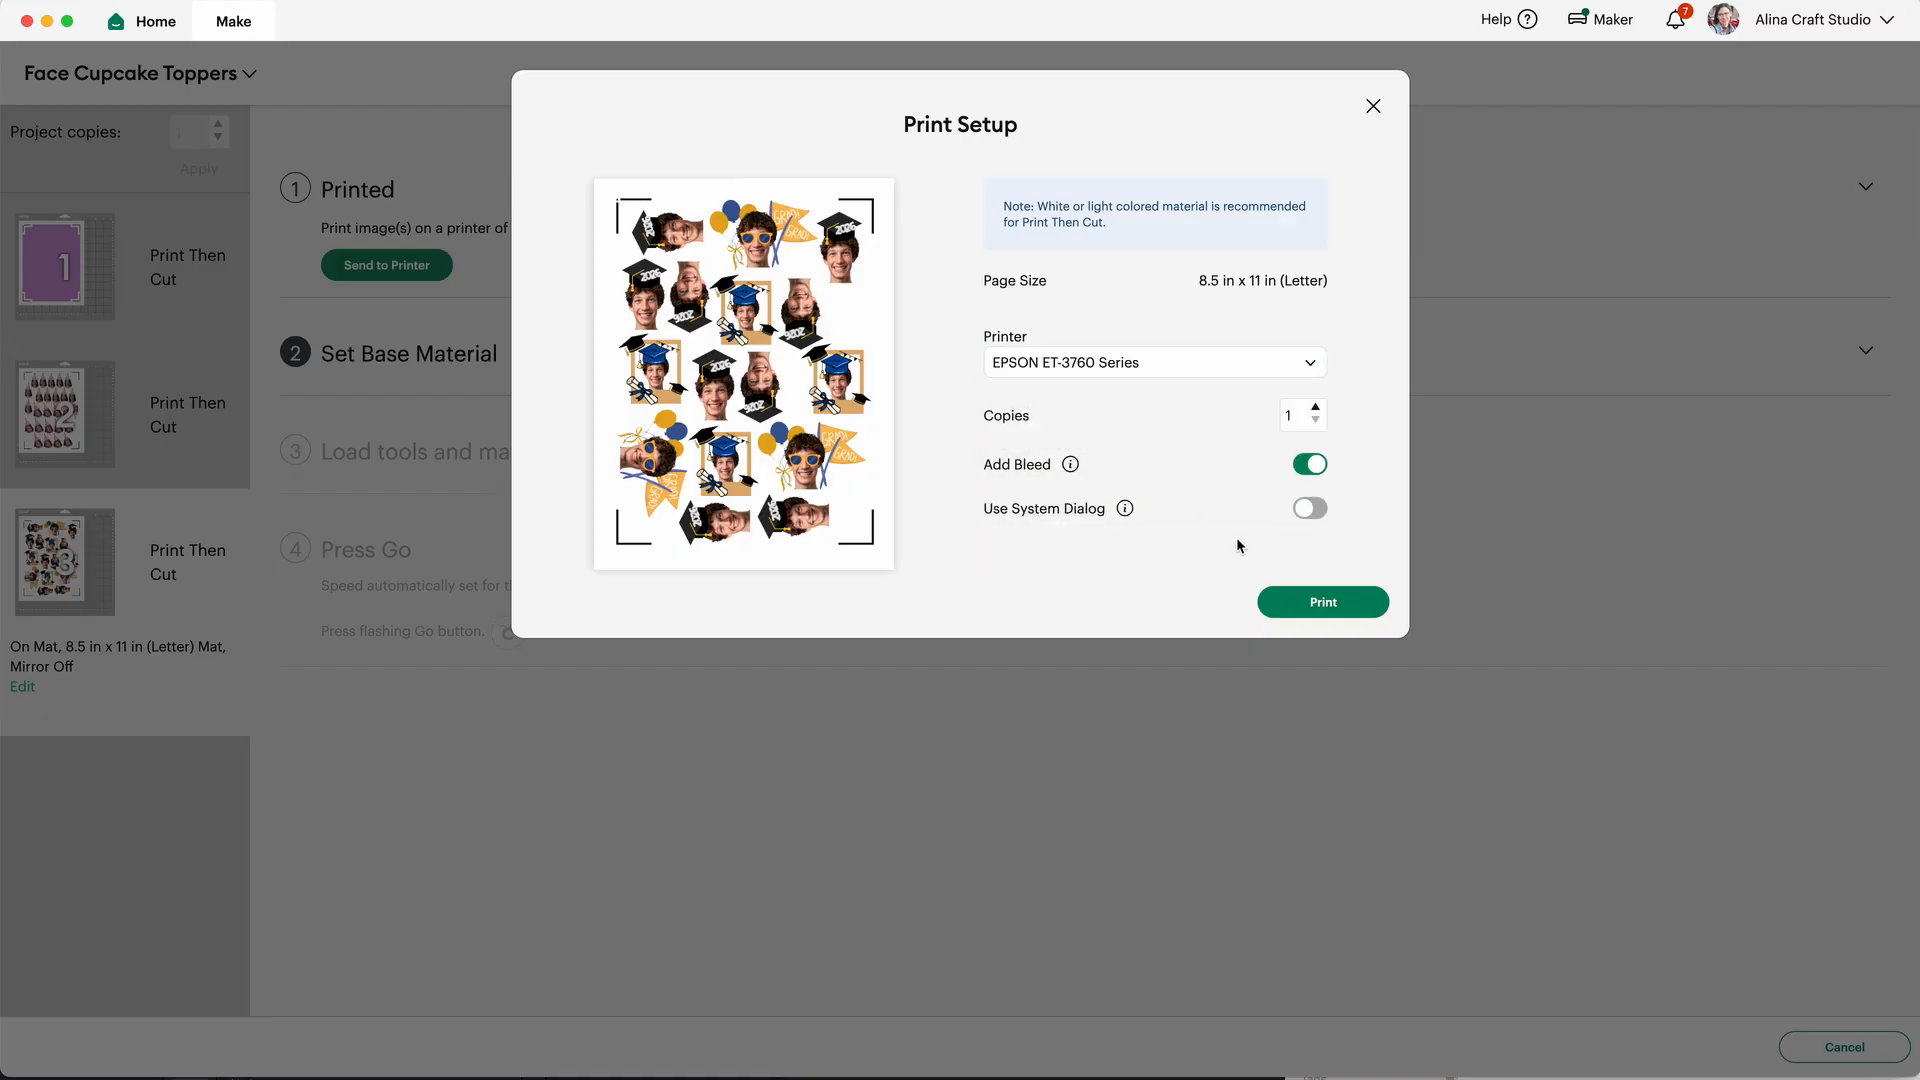
left_click(1315, 511)
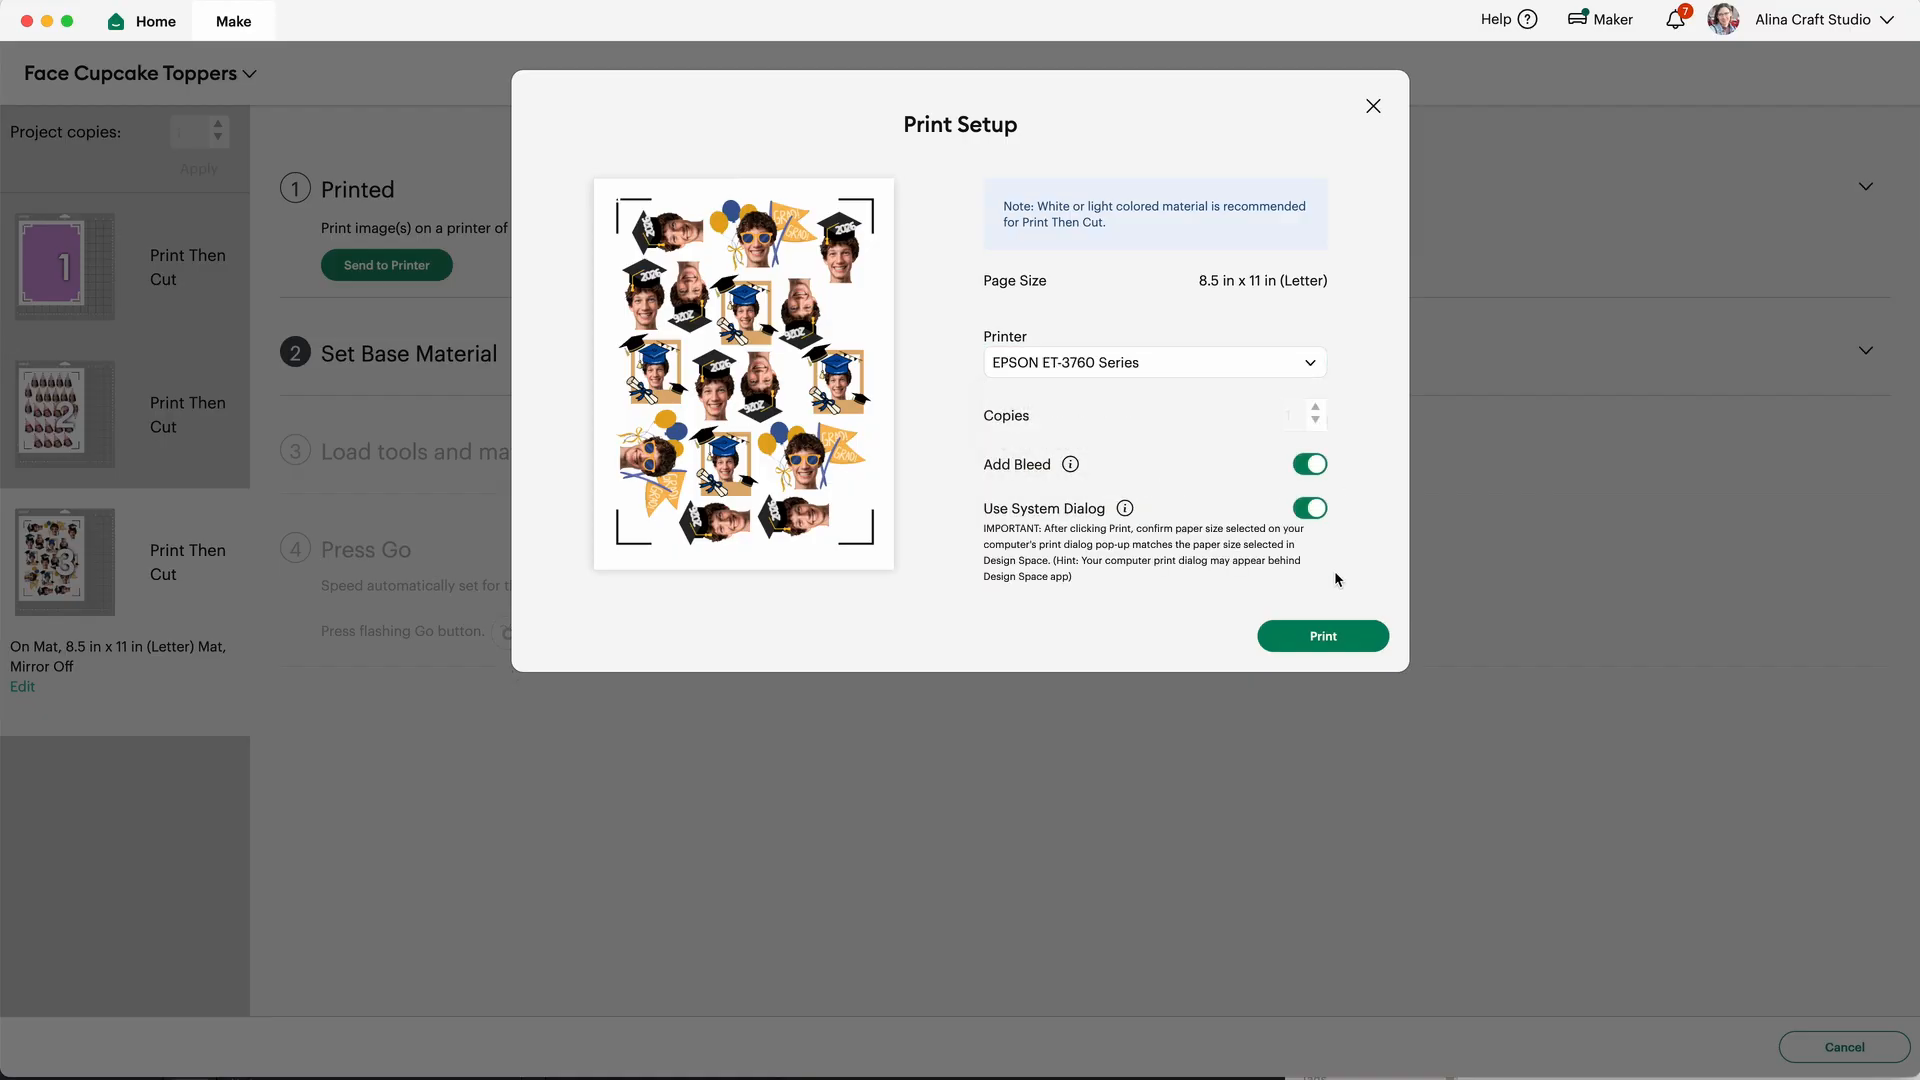
Step: Start printing the topper sheet and set the media type to Photo Matte Paper in the system print dialog
left_click(1331, 643)
left_click(1597, 812)
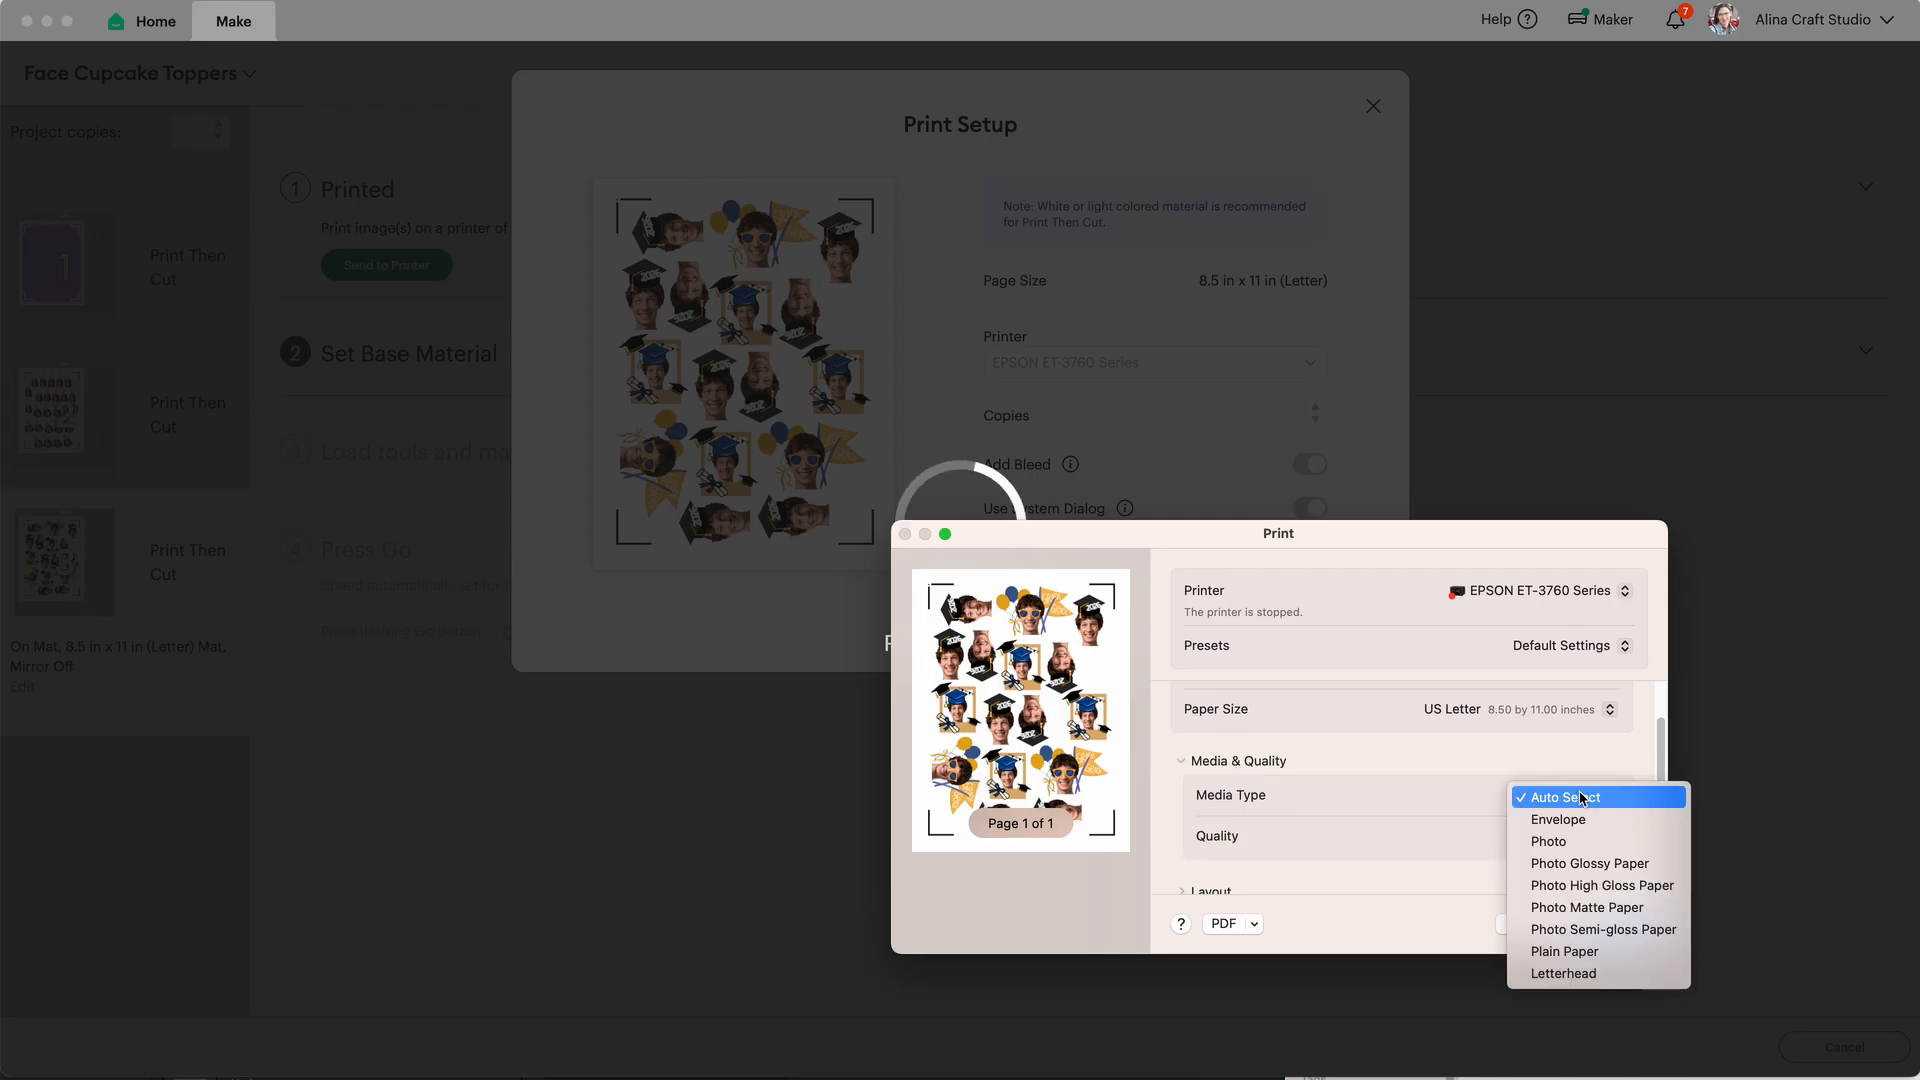
left_click(1636, 910)
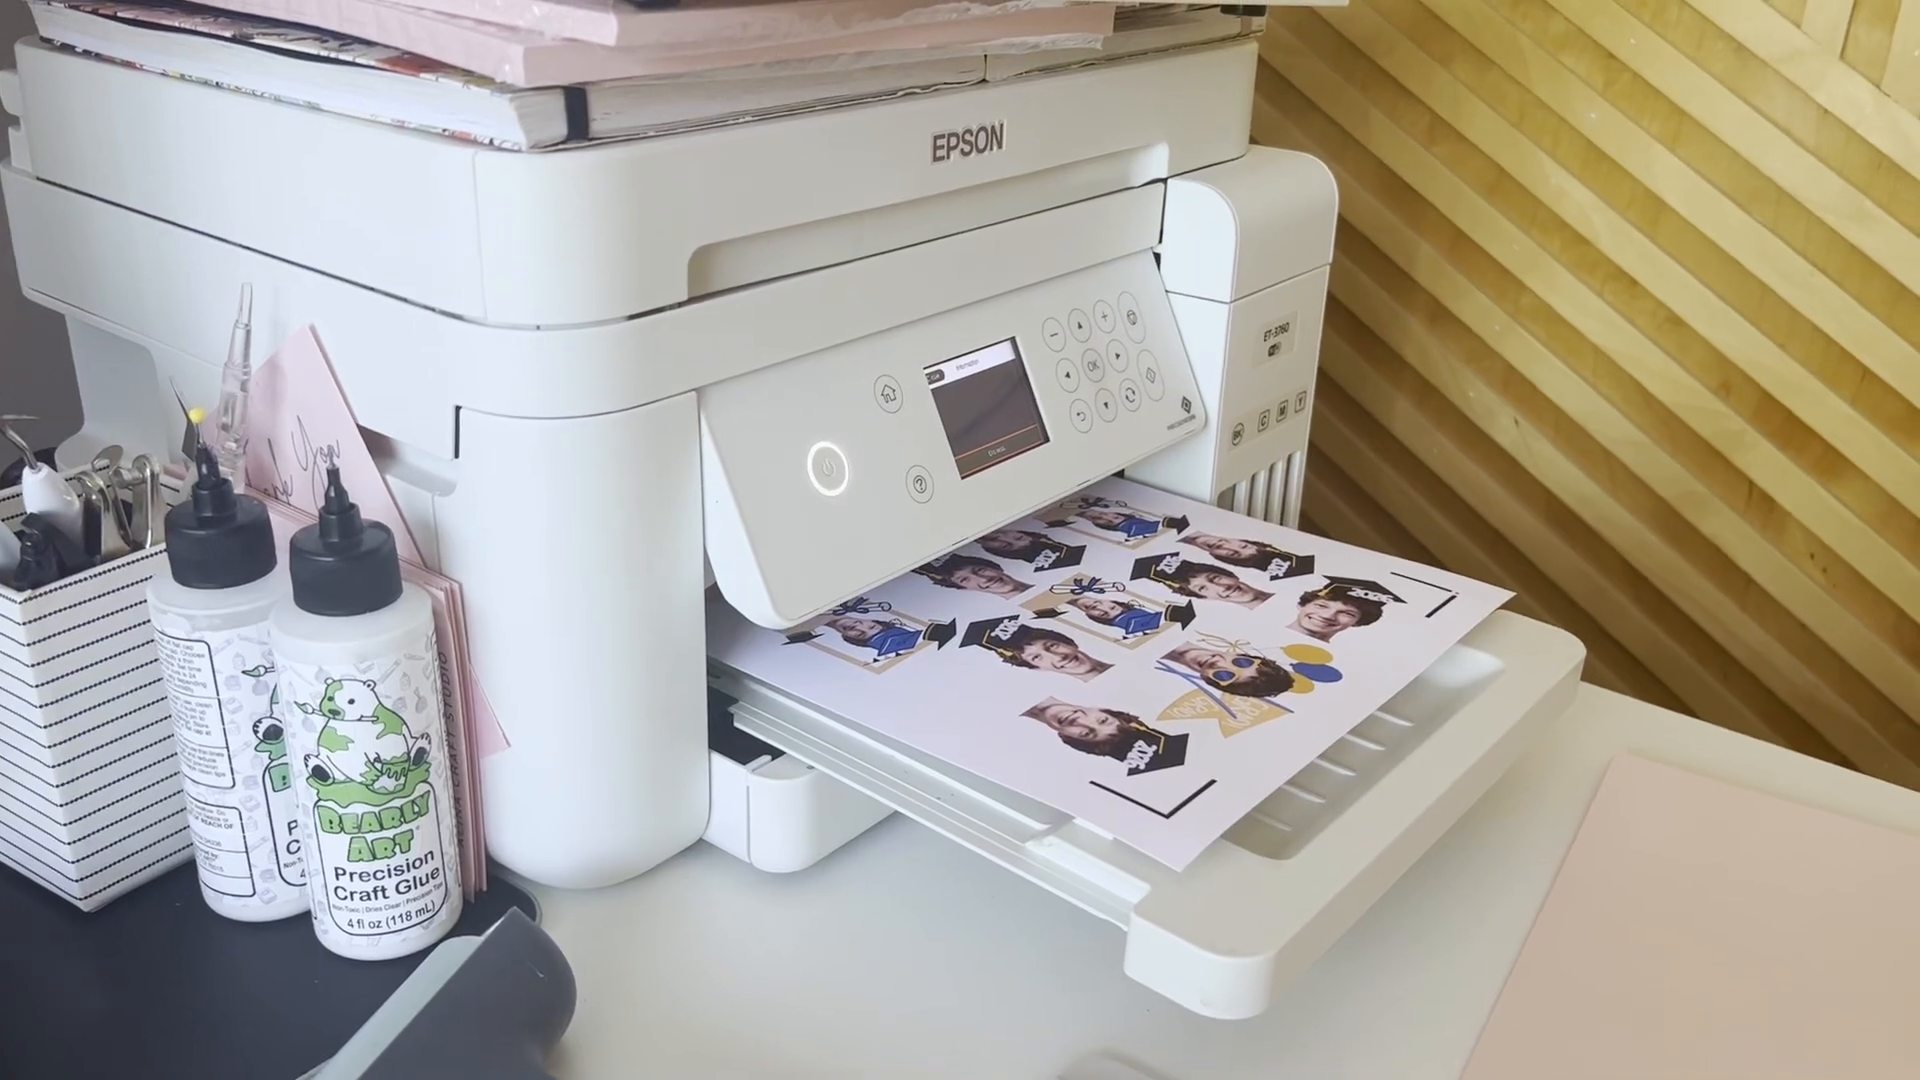